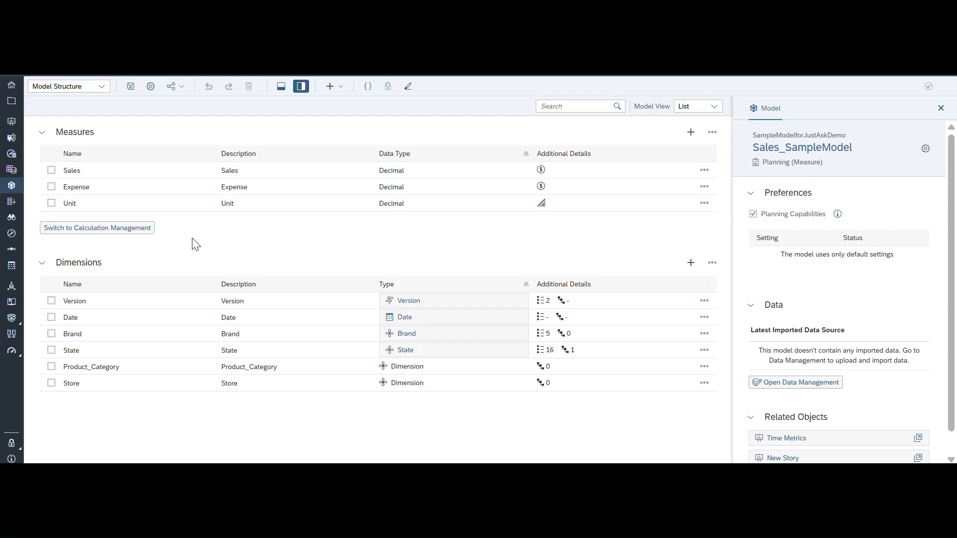
# Switch the model to calculation management, hide the data preview, and add a calculated measure named QTD.
pyautogui.click(130, 230)
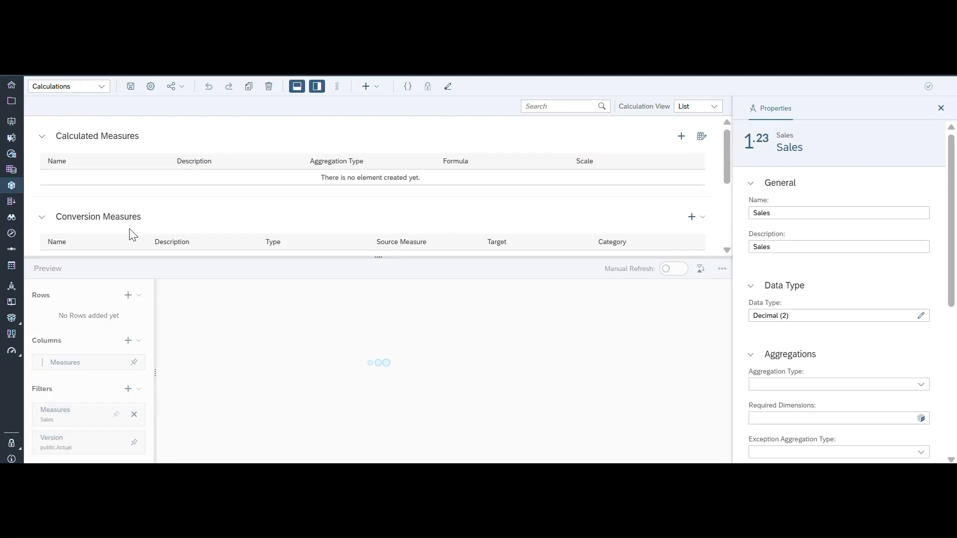
pyautogui.click(296, 87)
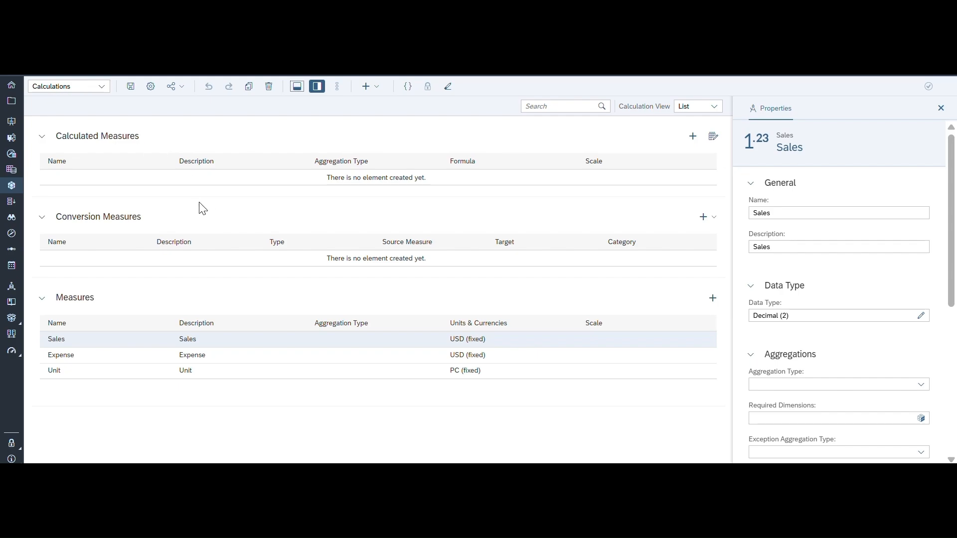
pyautogui.click(692, 137)
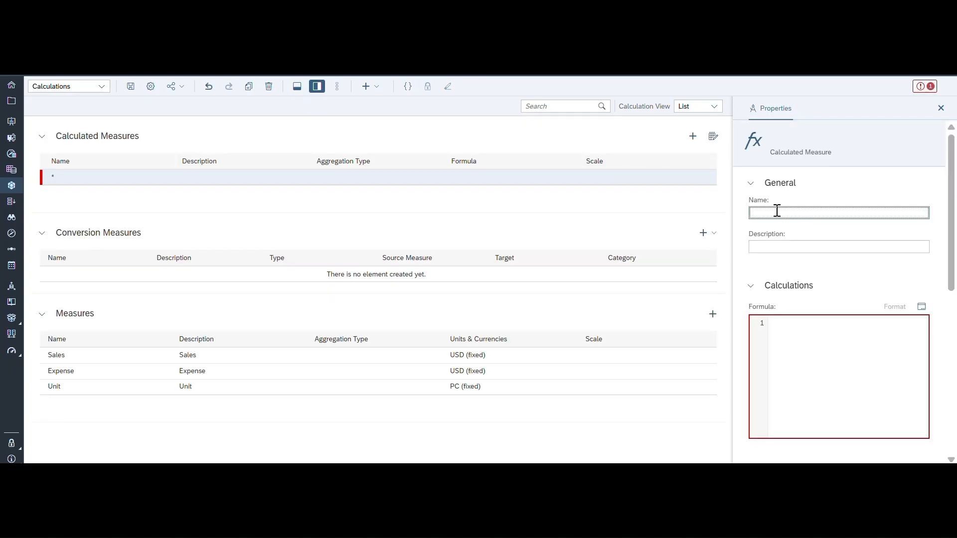
pyautogui.write('QTDModel')
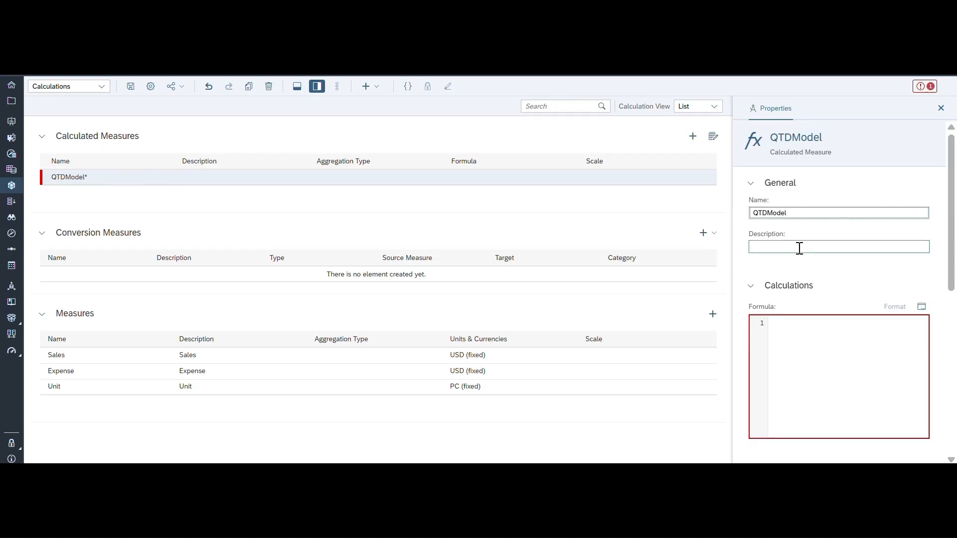
pyautogui.press('BackSpace')
pyautogui.press('BackSpace')
pyautogui.press('BackSpace')
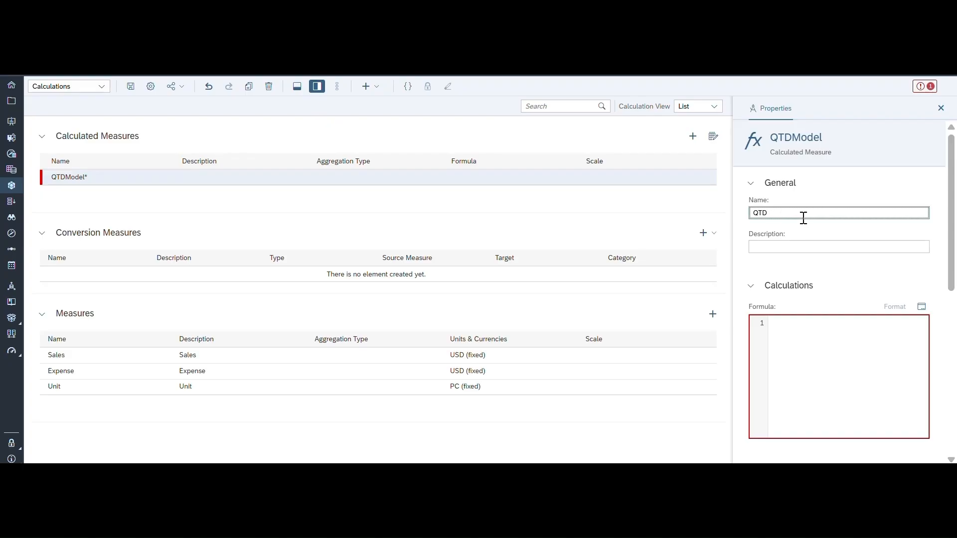
# Set the QTD calculated measure's description to "QTD ( Model)".
pyautogui.click(758, 247)
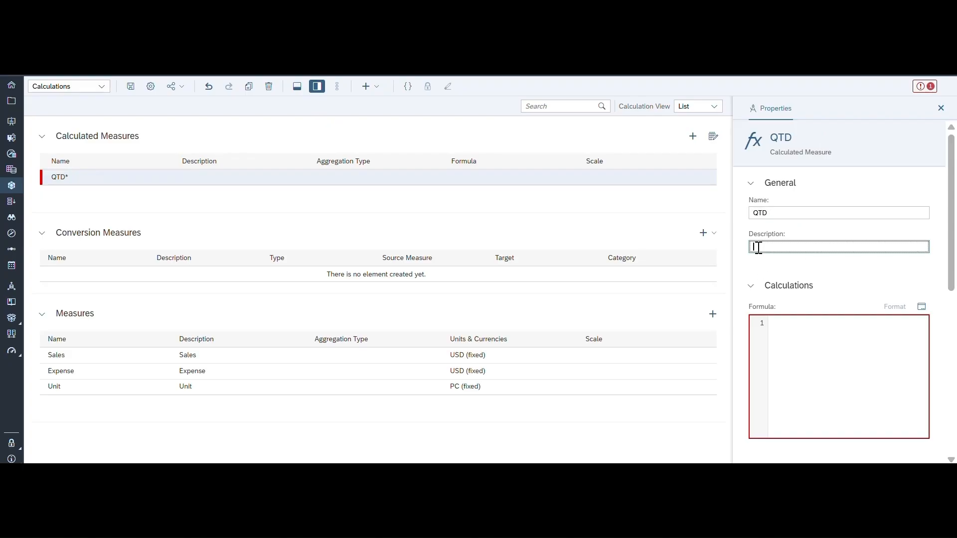
pyautogui.write('QTD ')
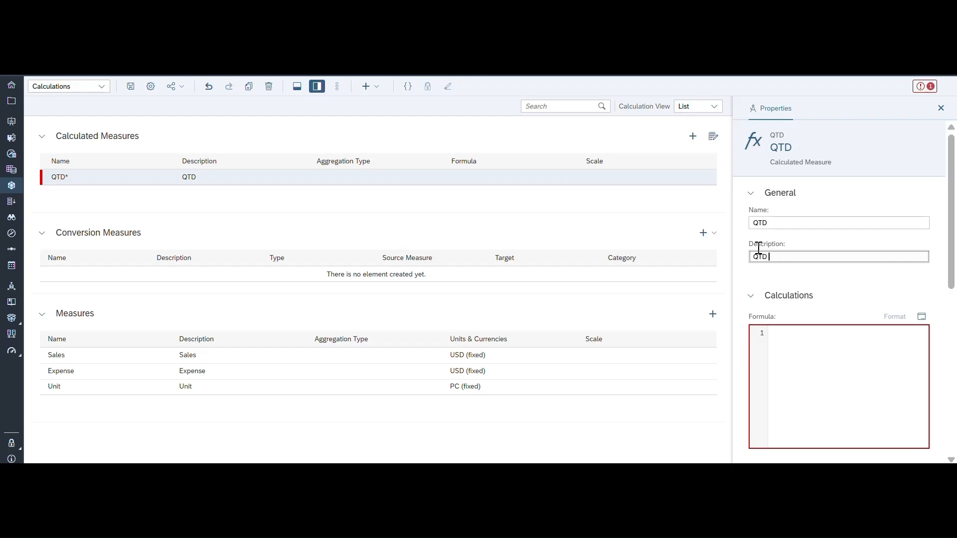
pyautogui.write('( Model)')
# Open the expanded formula editor for the QTD measure and review its function categories, especially Business and Dynamic Time.
pyautogui.click(922, 319)
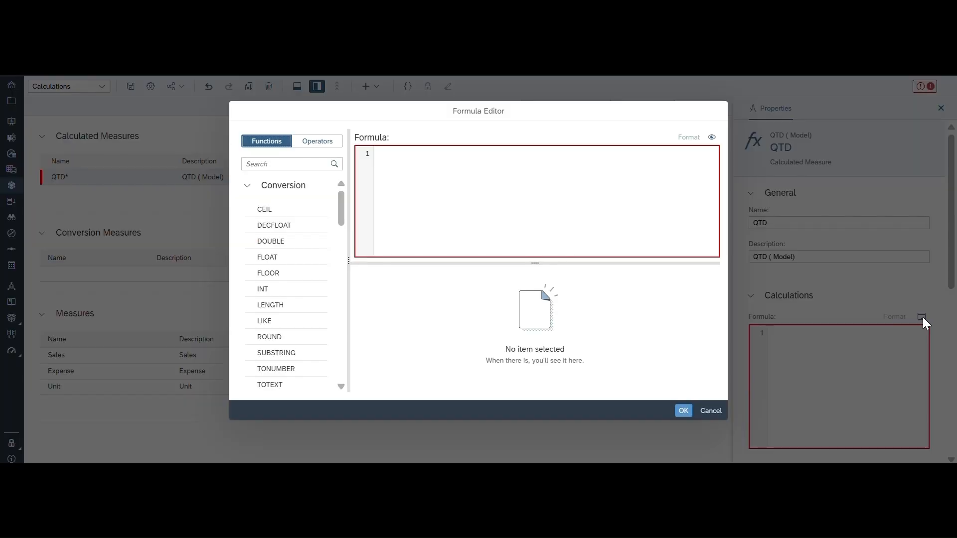
pyautogui.click(246, 190)
pyautogui.click(246, 190)
pyautogui.click(246, 202)
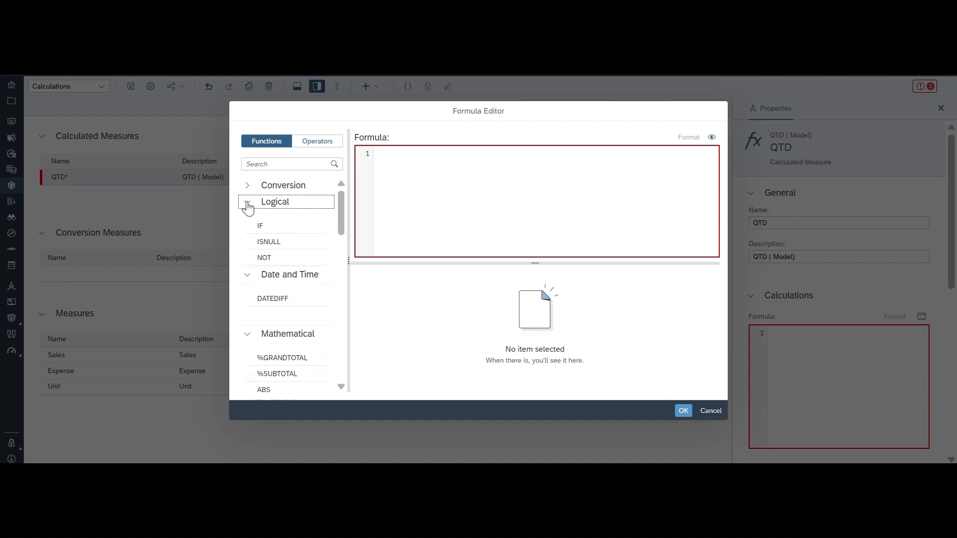
pyautogui.click(249, 224)
pyautogui.click(249, 225)
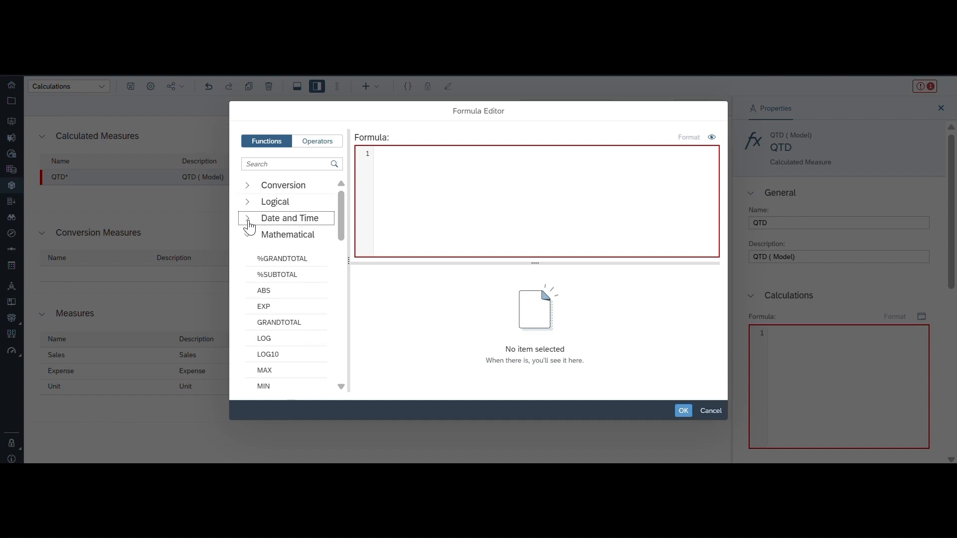
pyautogui.click(249, 237)
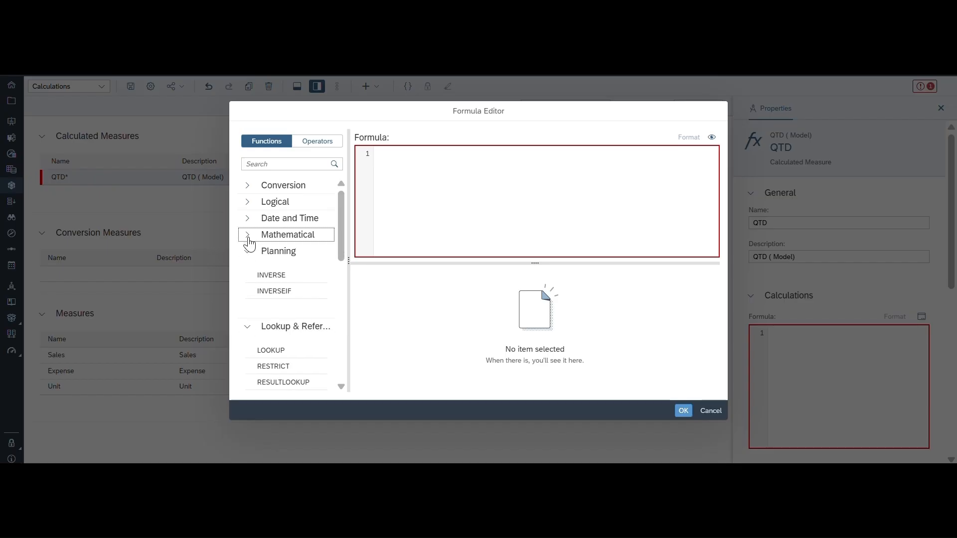
pyautogui.scroll(-5, 248, 308)
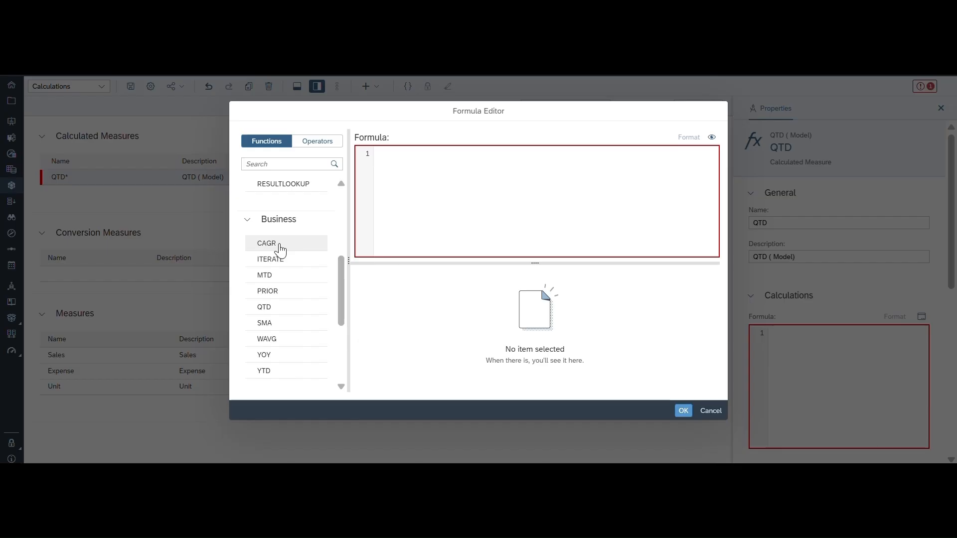
pyautogui.scroll(-1, 281, 249)
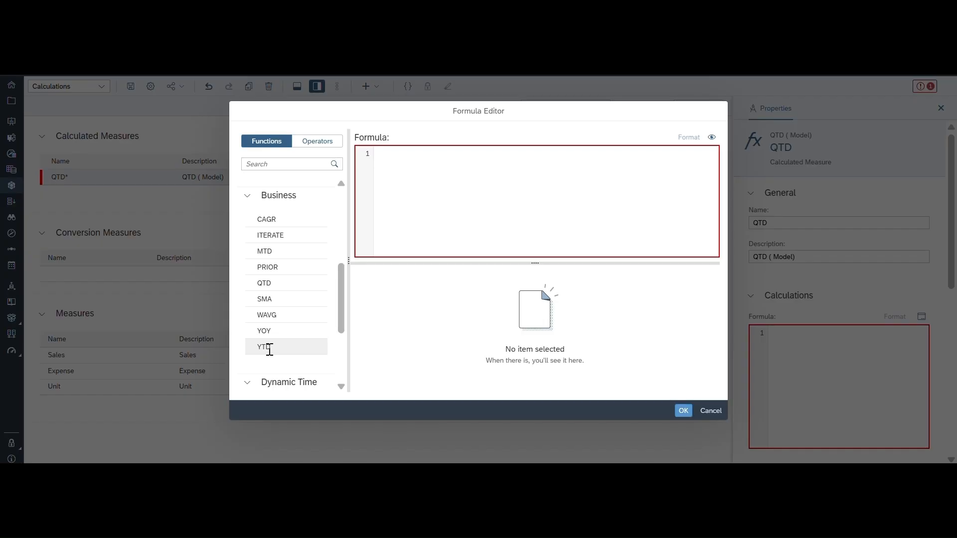
pyautogui.scroll(1, 277, 256)
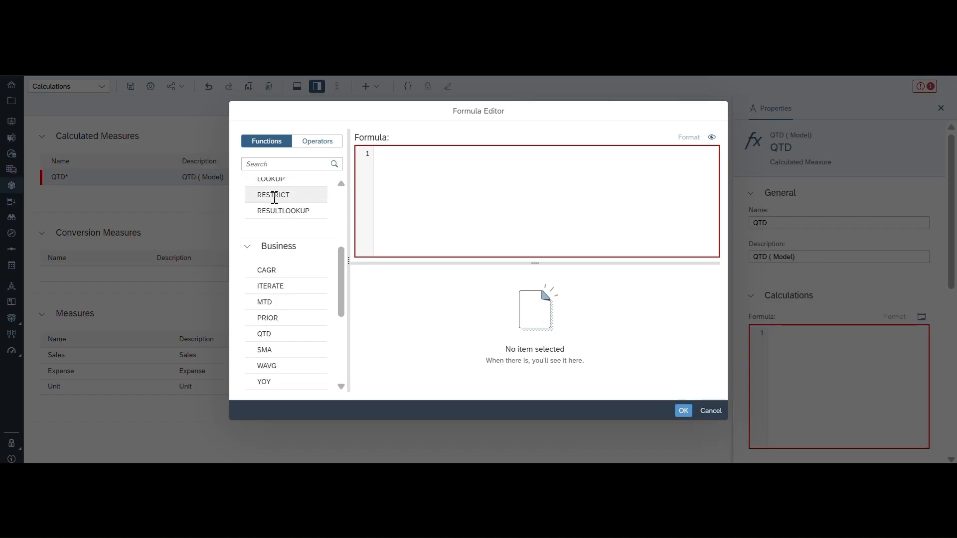
pyautogui.scroll(-4, 302, 304)
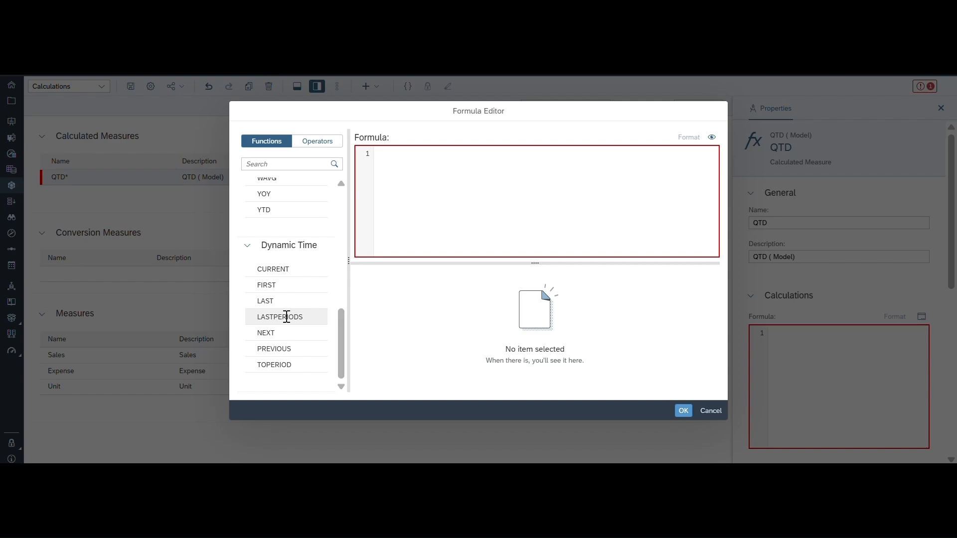
pyautogui.scroll(5, 298, 248)
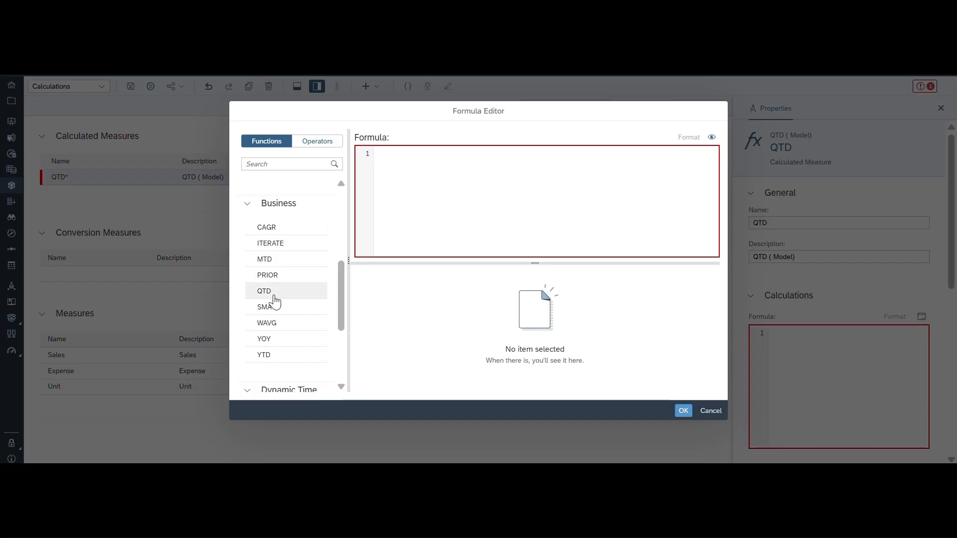
# Insert the MTD business function, check its syntax and example, and use Sales as its measure argument.
pyautogui.click(274, 260)
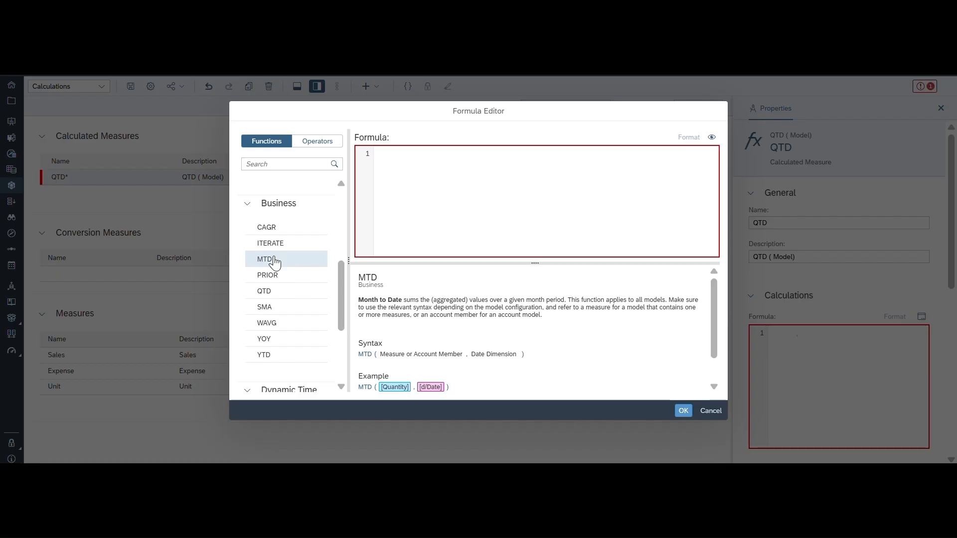
pyautogui.doubleClick(274, 260)
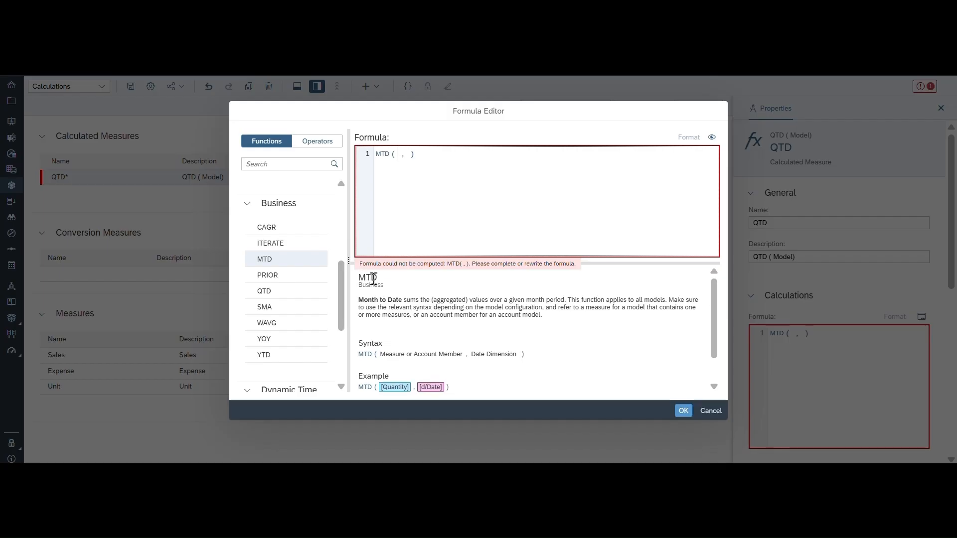
pyautogui.scroll(-2, 388, 332)
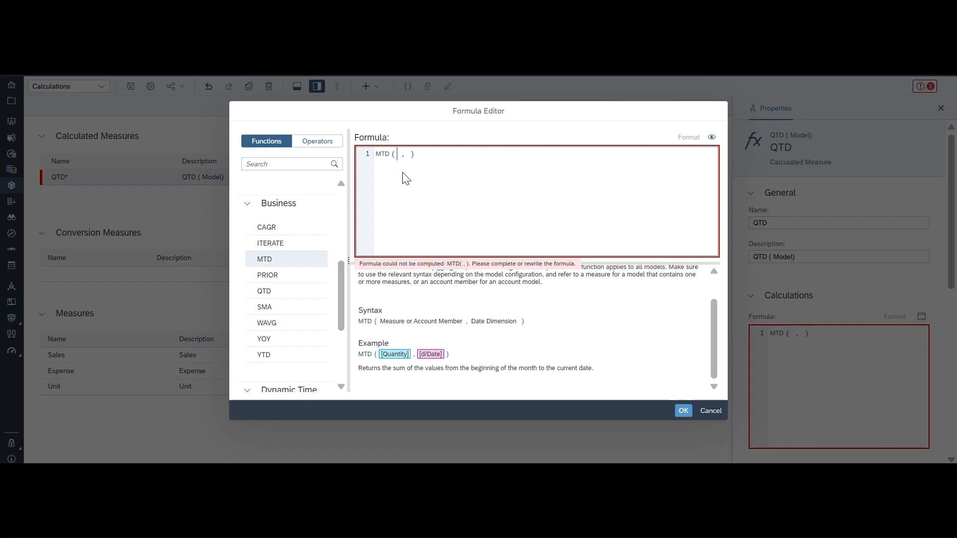
pyautogui.write('sal')
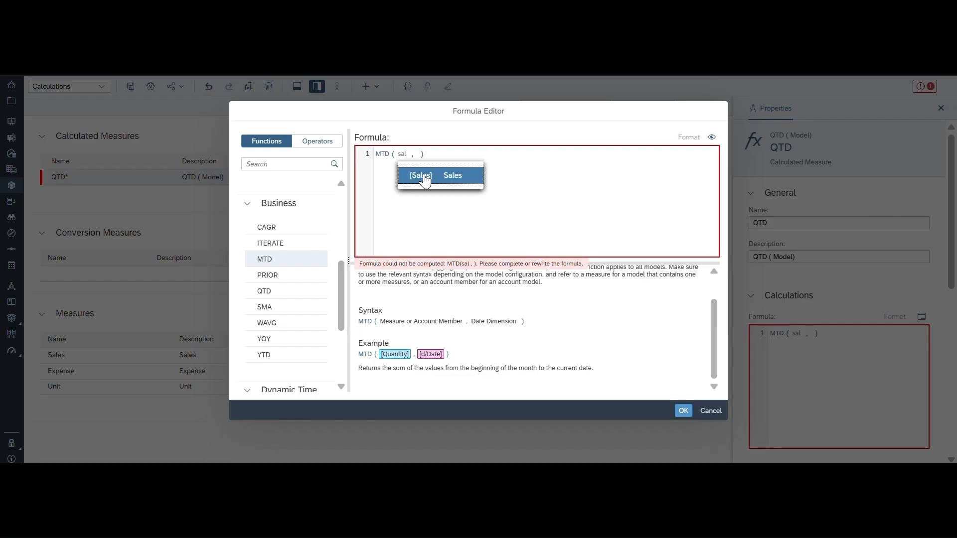
pyautogui.click(424, 179)
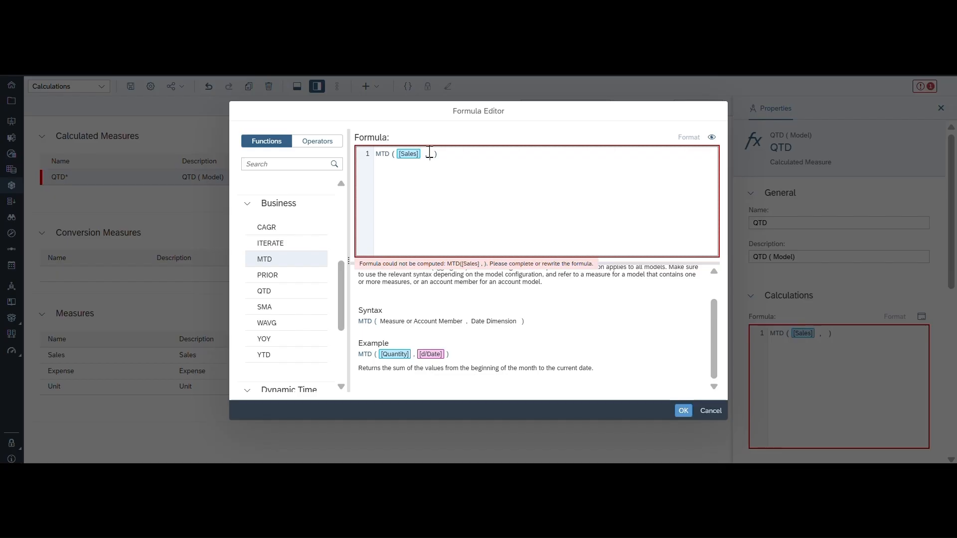
# Complete the MTD formula with the Date dimension [d/Date] as its second argument.
pyautogui.click(430, 153)
pyautogui.write('dat')
pyautogui.press('BackSpace')
pyautogui.press('BackSpace')
pyautogui.press('BackSpace')
pyautogui.write('date')
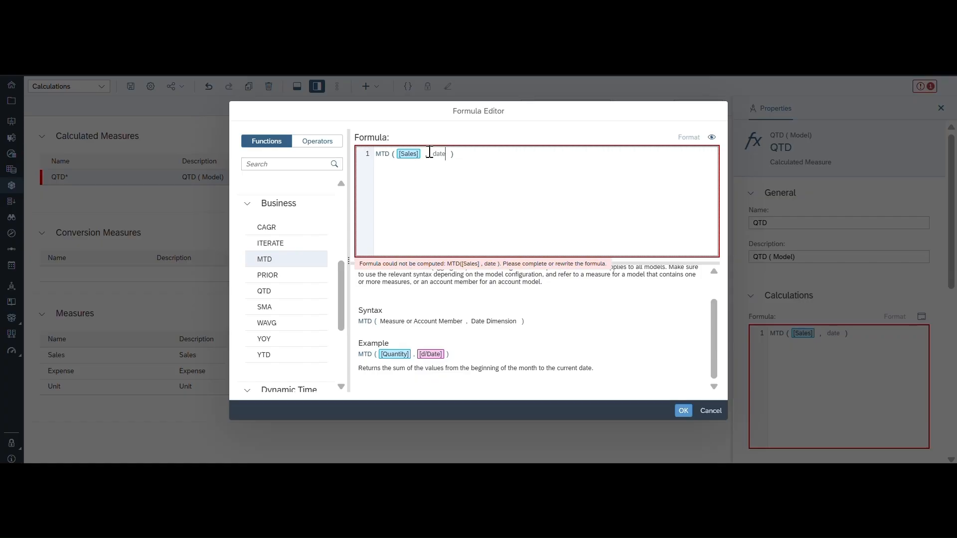
pyautogui.press('BackSpace')
pyautogui.press('BackSpace')
pyautogui.press('BackSpace')
pyautogui.press('BackSpace')
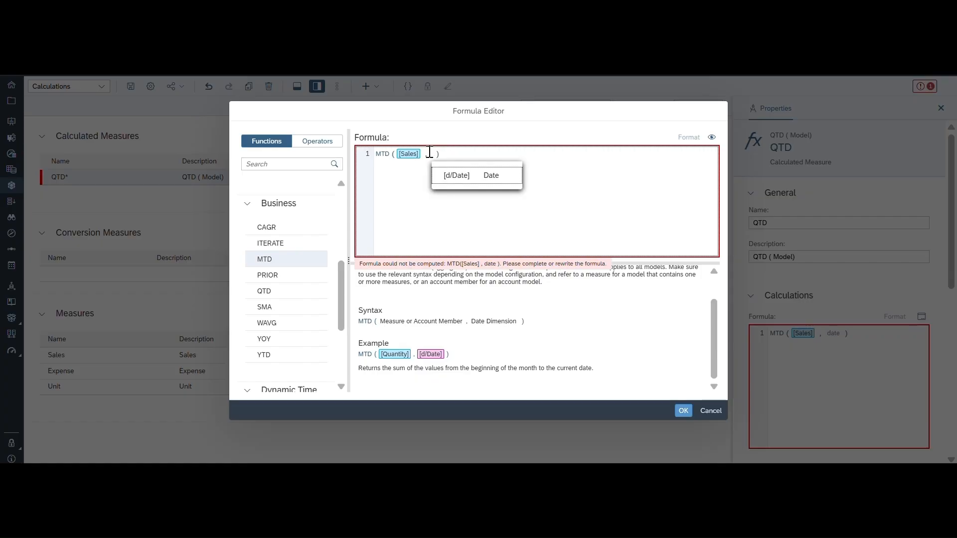
pyautogui.click(455, 175)
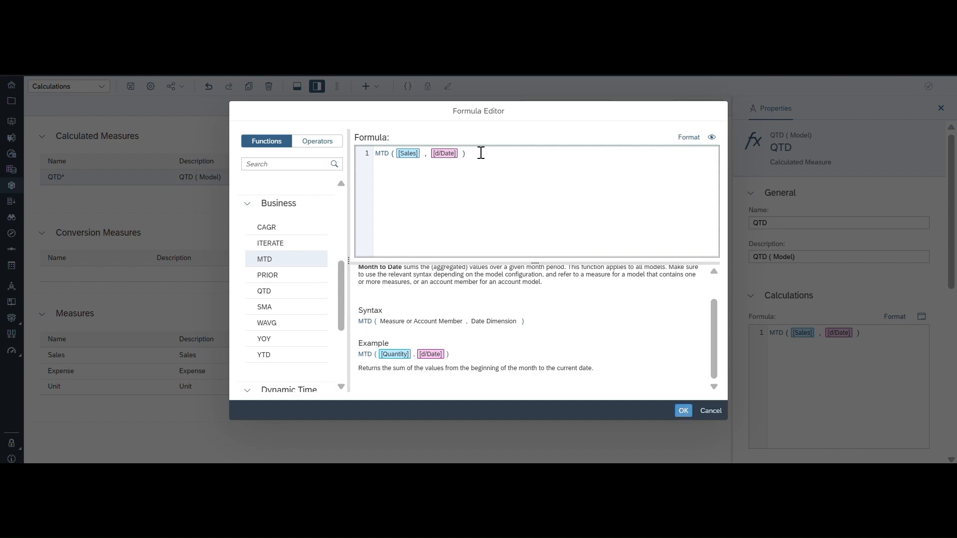
# Delete the MTD expression from the QTD measure's formula.
pyautogui.press('BackSpace')
pyautogui.press('BackSpace')
pyautogui.press('BackSpace')
pyautogui.press('BackSpace')
pyautogui.press('BackSpace')
pyautogui.press('BackSpace')
pyautogui.press('BackSpace')
pyautogui.press('BackSpace')
pyautogui.press('BackSpace')
pyautogui.press('BackSpace')
pyautogui.press('BackSpace')
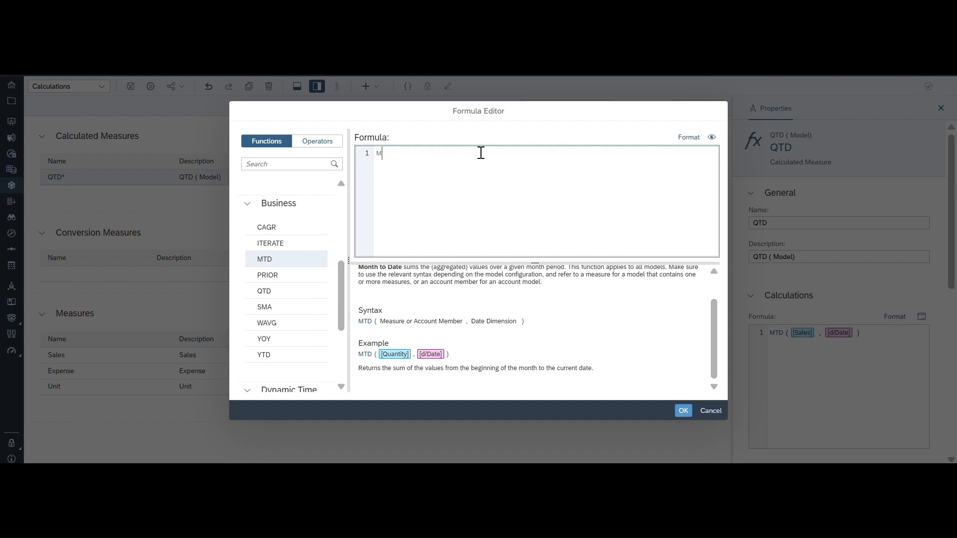
# Define the QTD measure's formula as QTD([Sales], [d/Date]), apply it, and save the model.
pyautogui.doubleClick(283, 295)
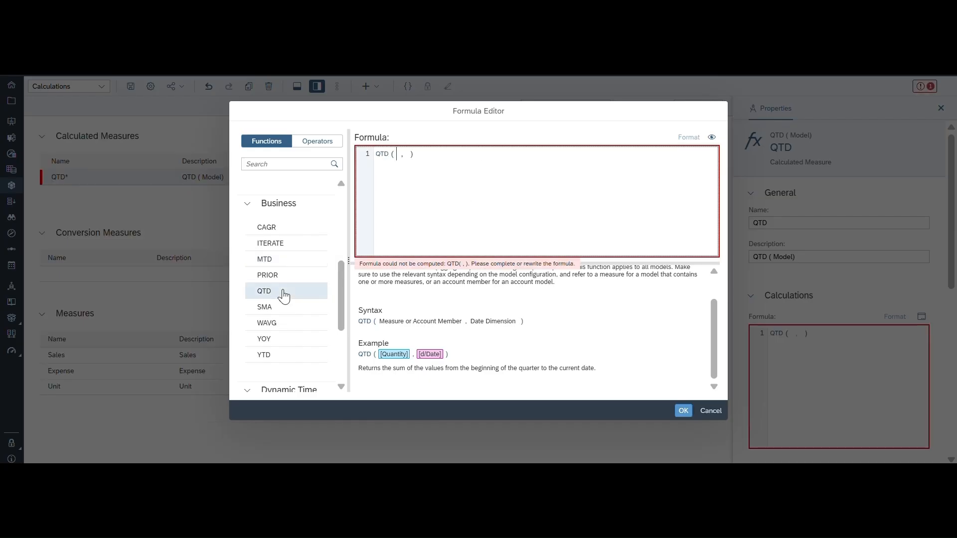
pyautogui.doubleClick(284, 295)
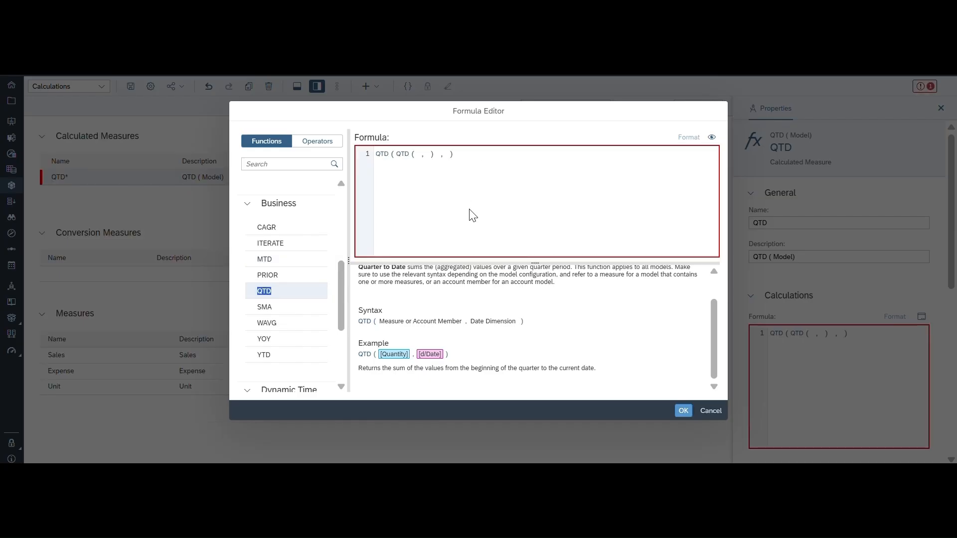
pyautogui.click(434, 153)
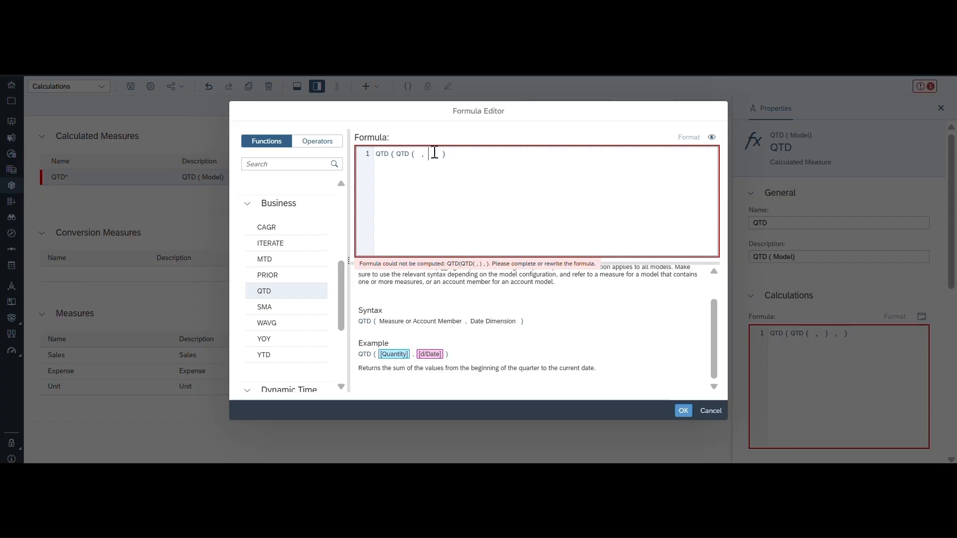
pyautogui.hotkey('ctrl', 'z')
pyautogui.write('sal')
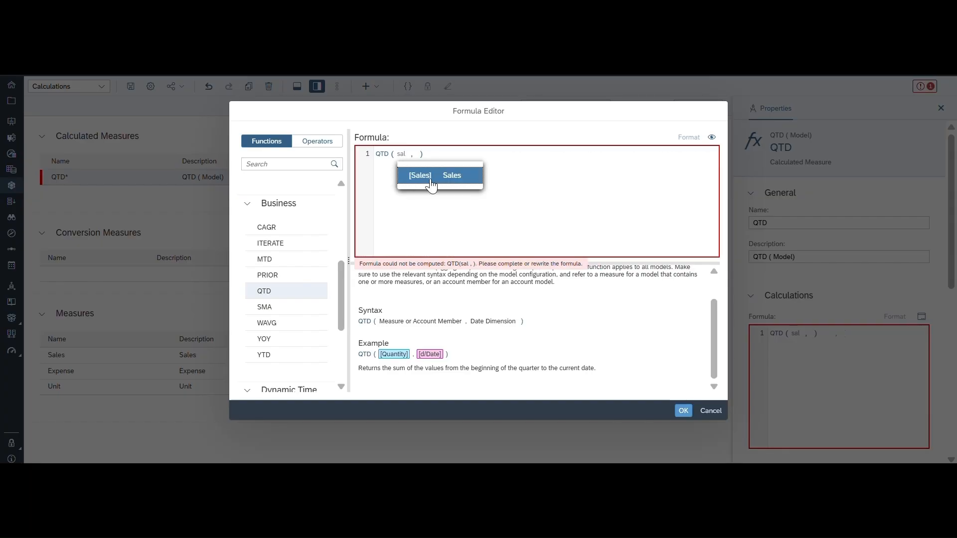
pyautogui.click(430, 178)
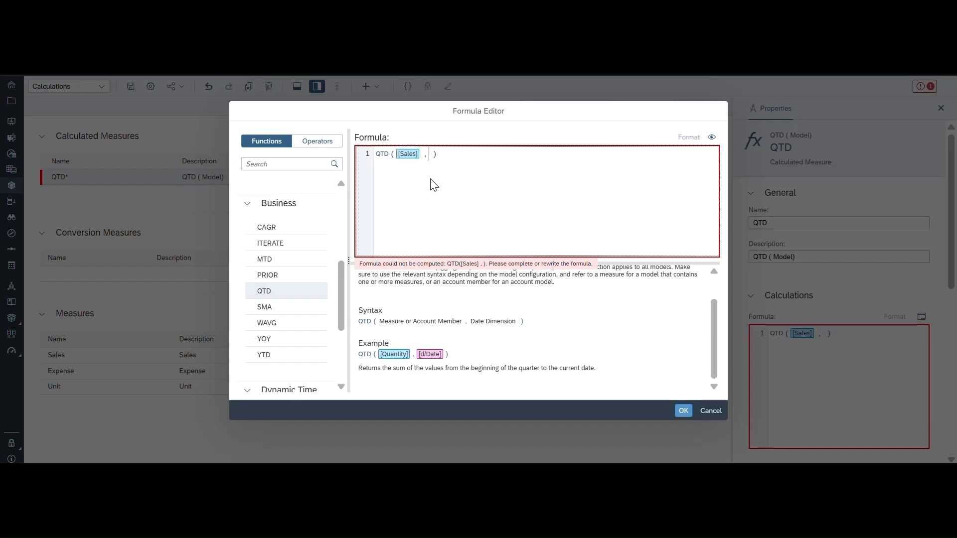
pyautogui.hotkey('ctrl', 'space')
pyautogui.click(462, 174)
pyautogui.click(681, 413)
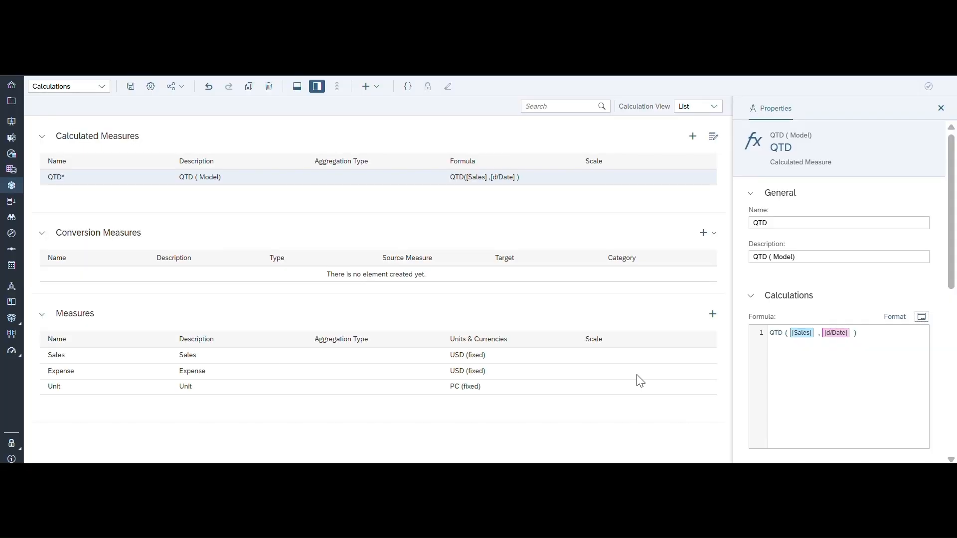
pyautogui.click(130, 86)
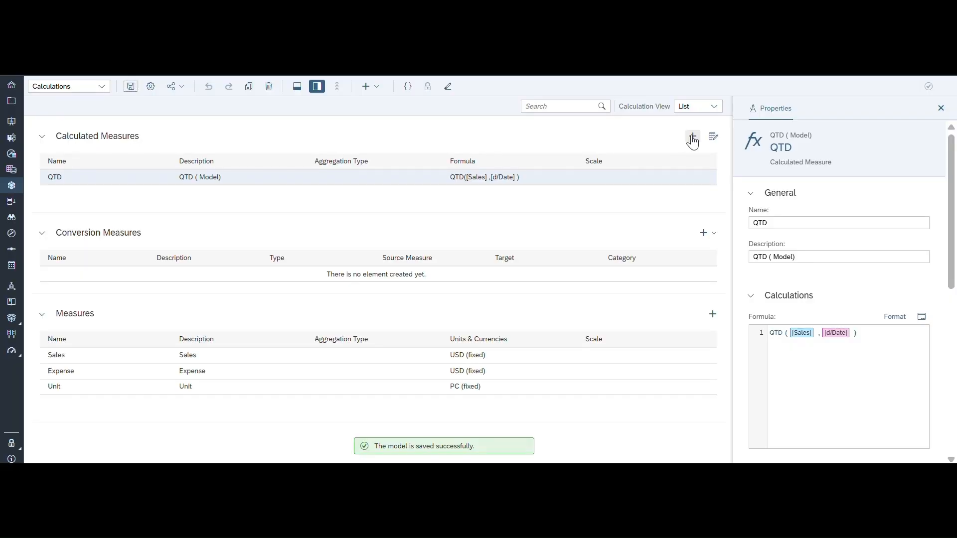
# Add a calculated measure named MTD with the description "MTD ( Model)".
pyautogui.click(692, 138)
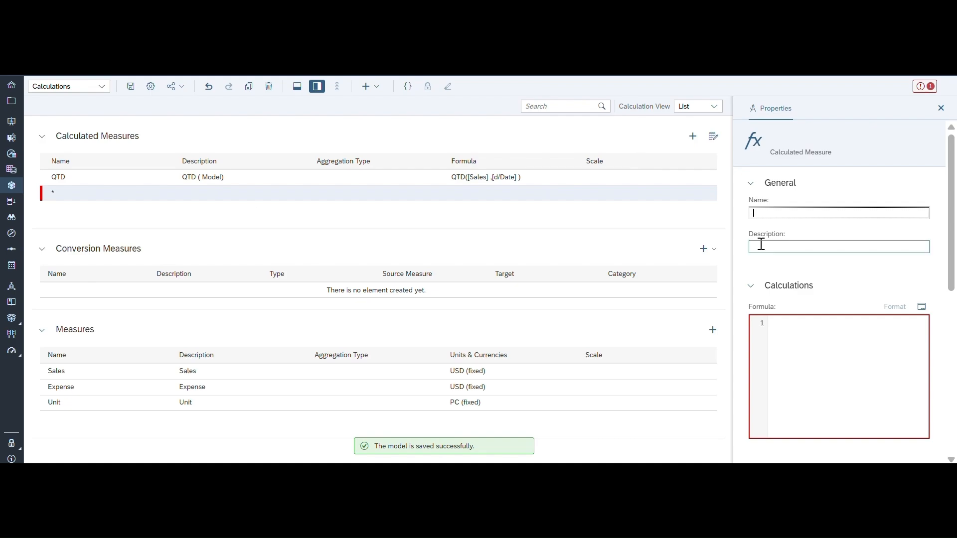
pyautogui.write('MTD')
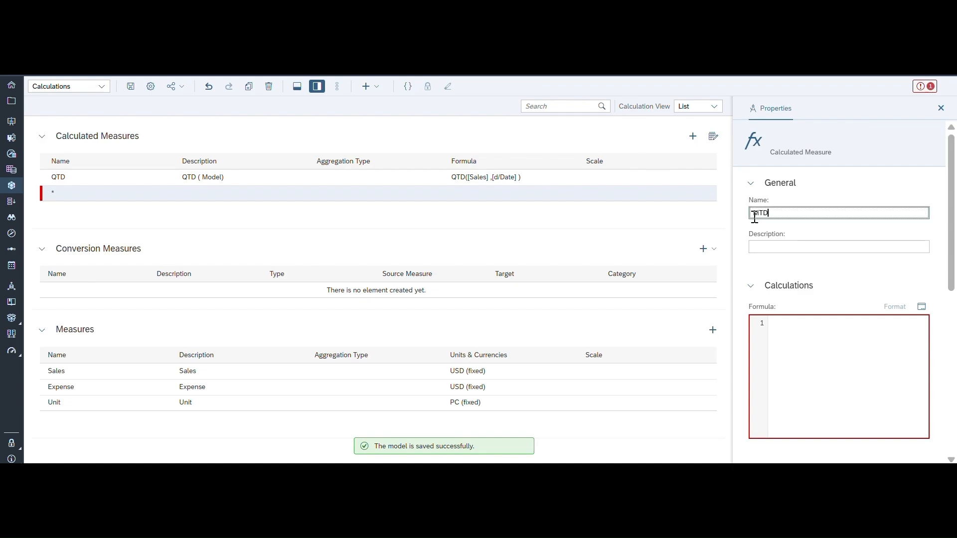
pyautogui.click(766, 246)
pyautogui.click(766, 246)
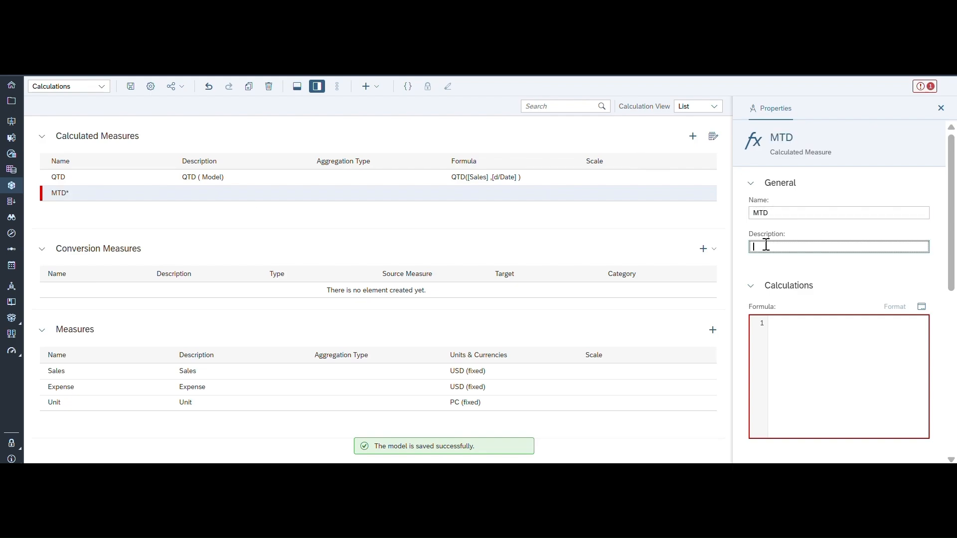
pyautogui.write('MTD')
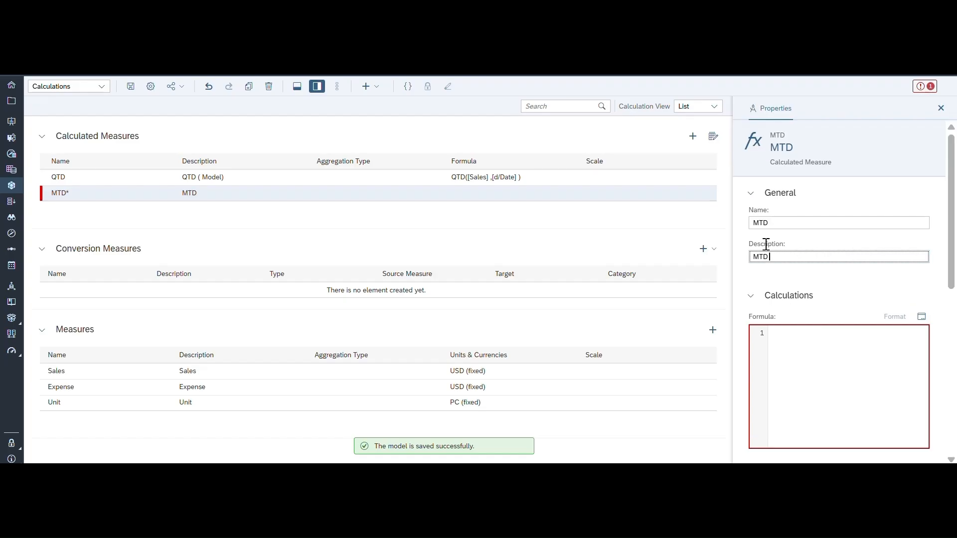
pyautogui.write(' ( Model')
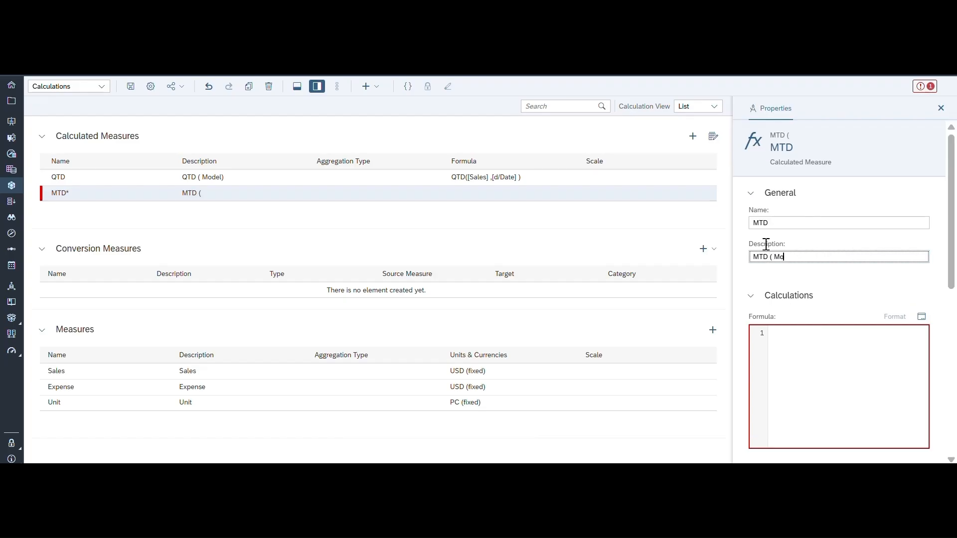
pyautogui.write(')')
# Define the MTD measure's formula as MTD([Sales], [d/Date]) using the MTD business function, and apply it.
pyautogui.click(921, 317)
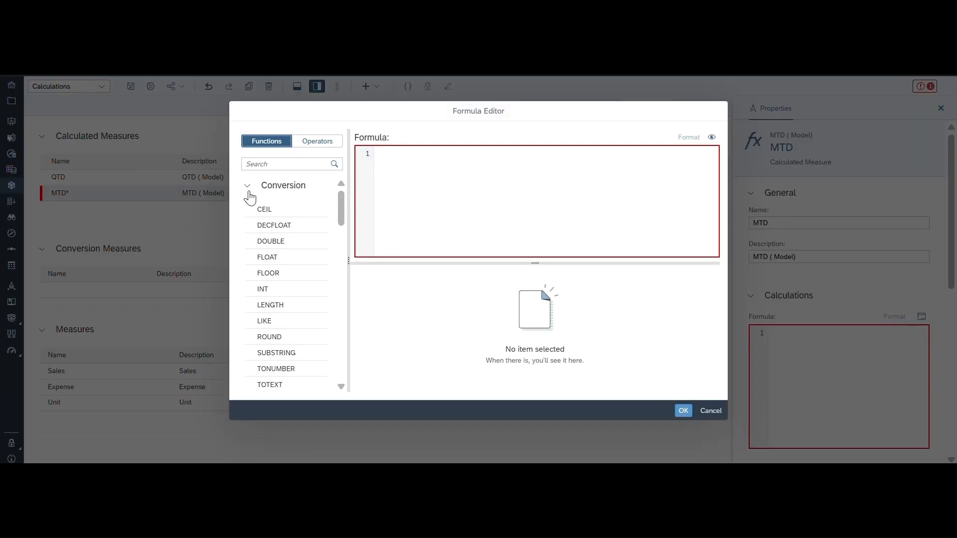
pyautogui.click(249, 191)
pyautogui.scroll(-10, 278, 251)
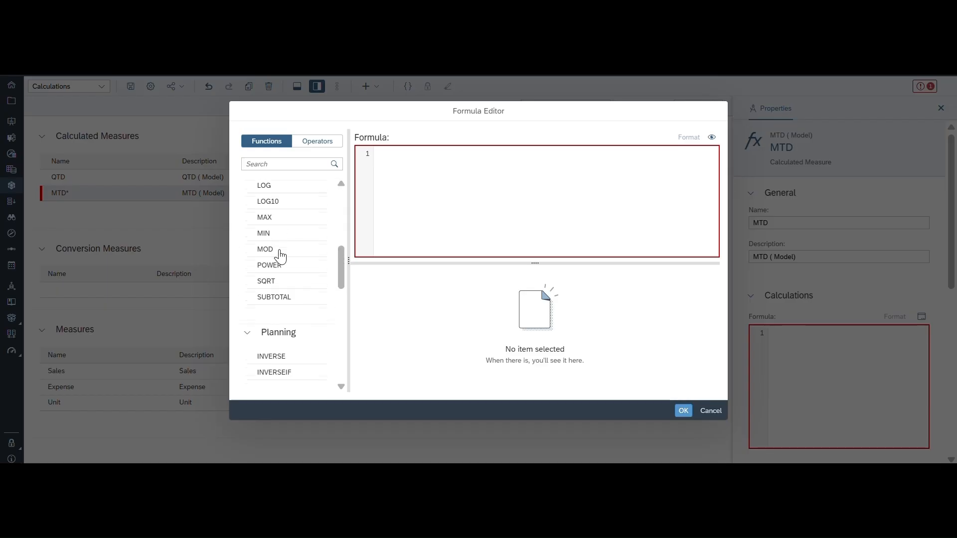
pyautogui.scroll(-2, 280, 256)
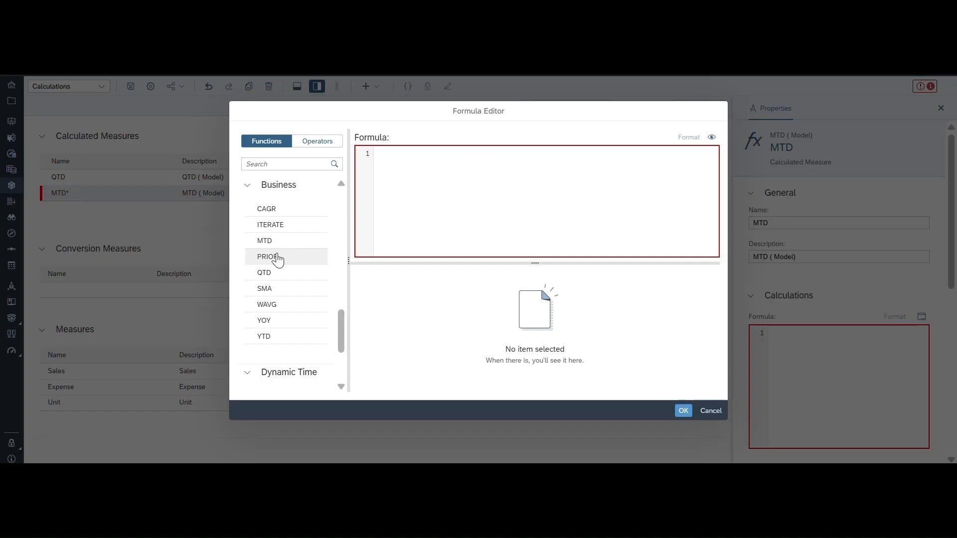
pyautogui.doubleClick(273, 246)
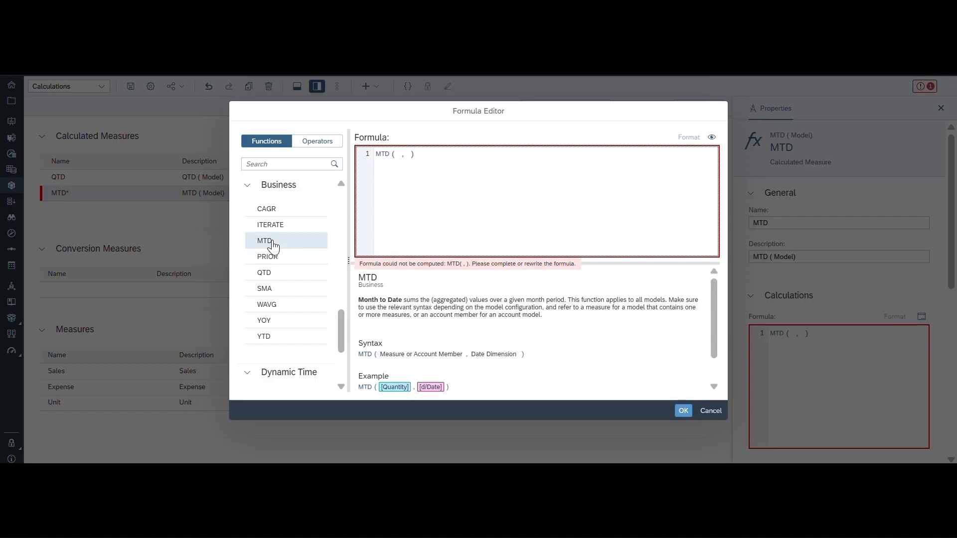
pyautogui.write('sales')
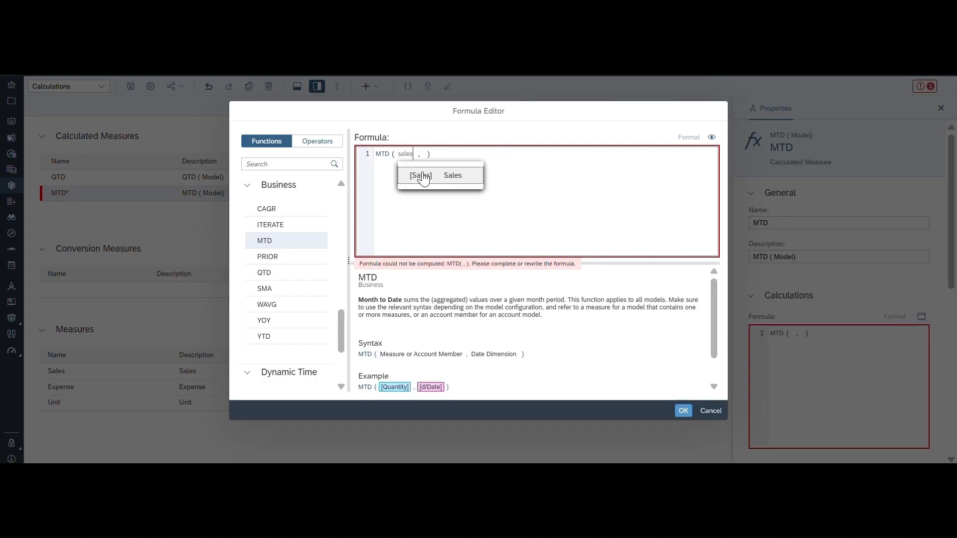
pyautogui.click(422, 176)
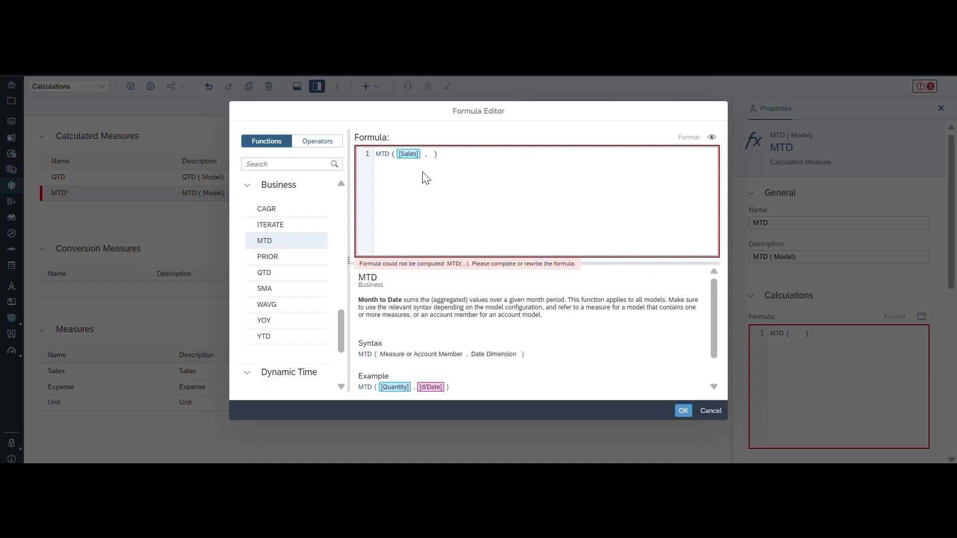
pyautogui.click(438, 176)
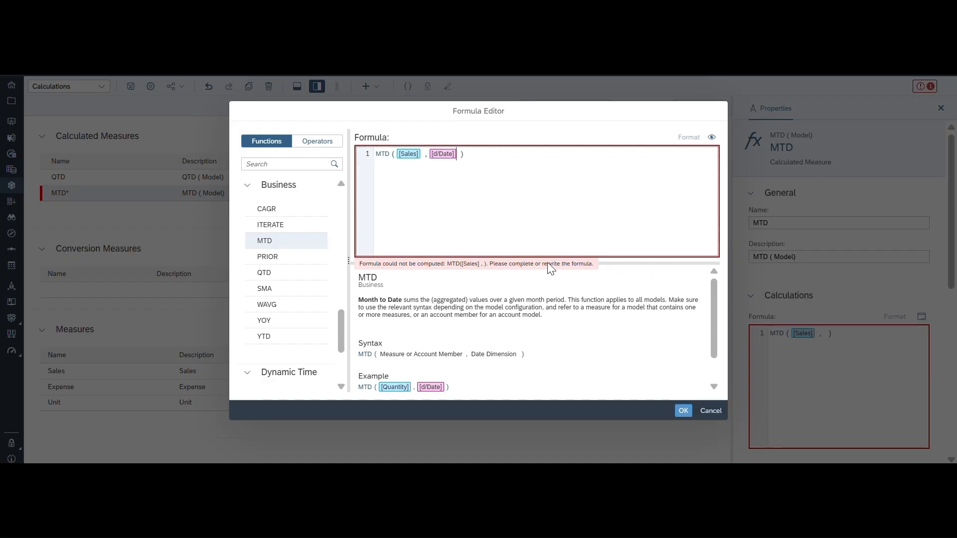
pyautogui.click(684, 411)
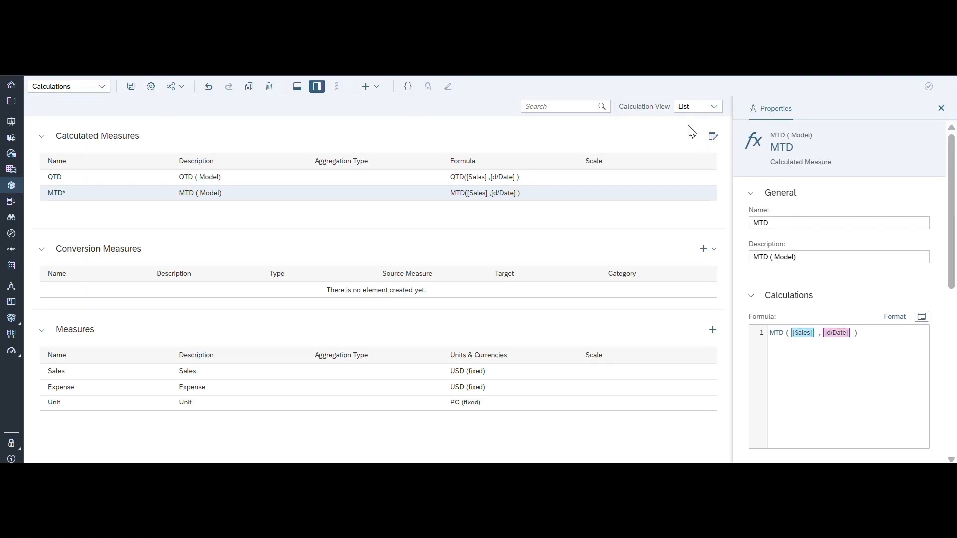
# Add a calculated measure named YTD with the description "YTD (Model)".
pyautogui.click(692, 137)
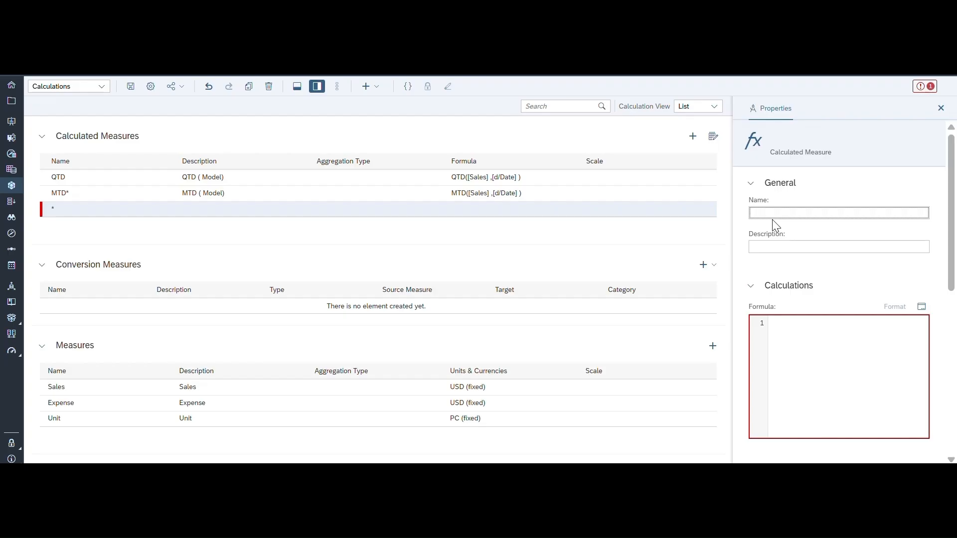
pyautogui.write('YTD')
pyautogui.click(761, 246)
pyautogui.write('YTD')
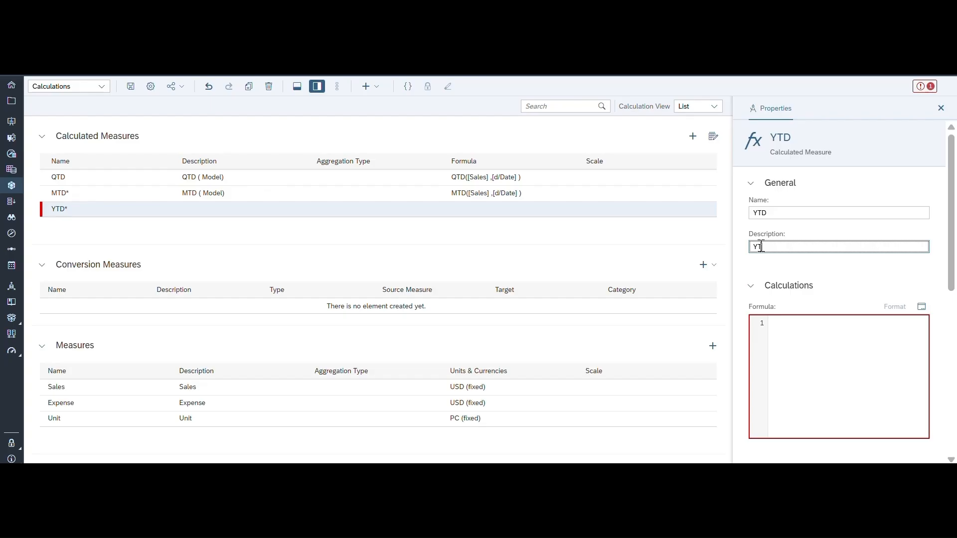
pyautogui.write(' Model')
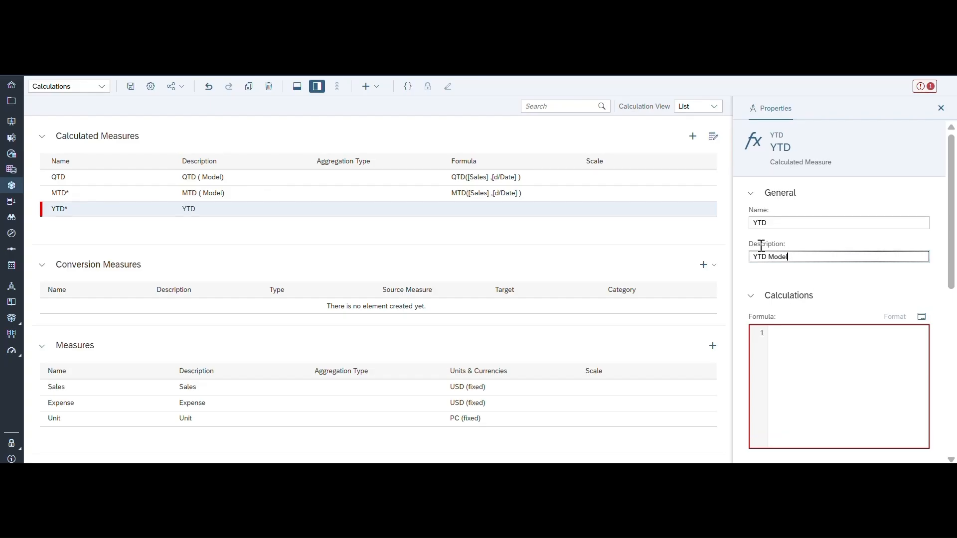
pyautogui.write(')')
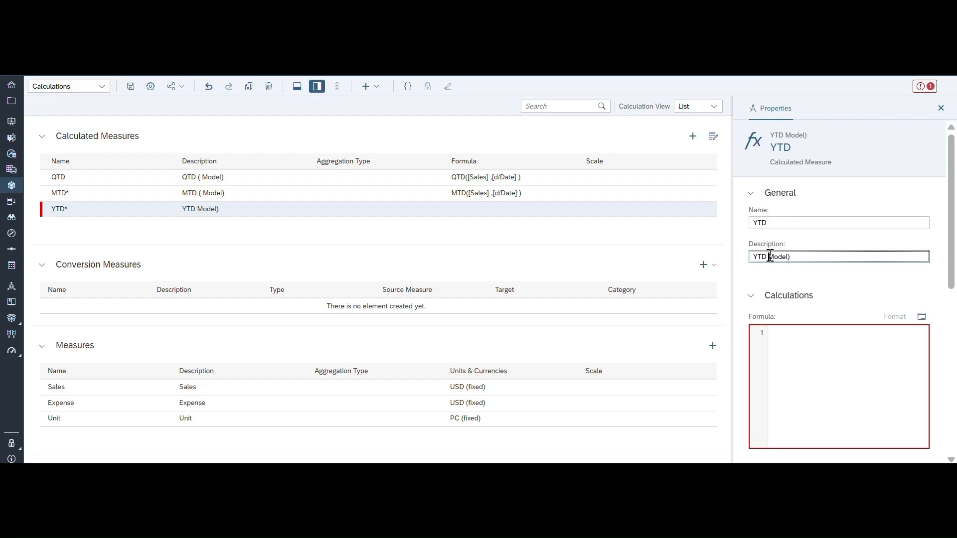
pyautogui.click(769, 256)
pyautogui.write('(')
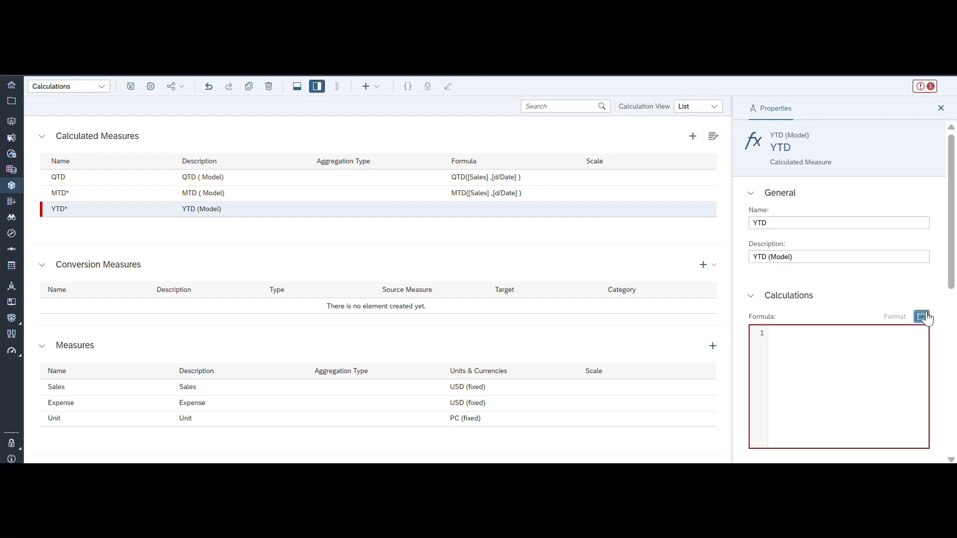
# Define the YTD measure's formula as YTD([Sales], [d/Date]) using the YTD business function, and apply it.
pyautogui.click(922, 317)
pyautogui.scroll(-10, 318, 280)
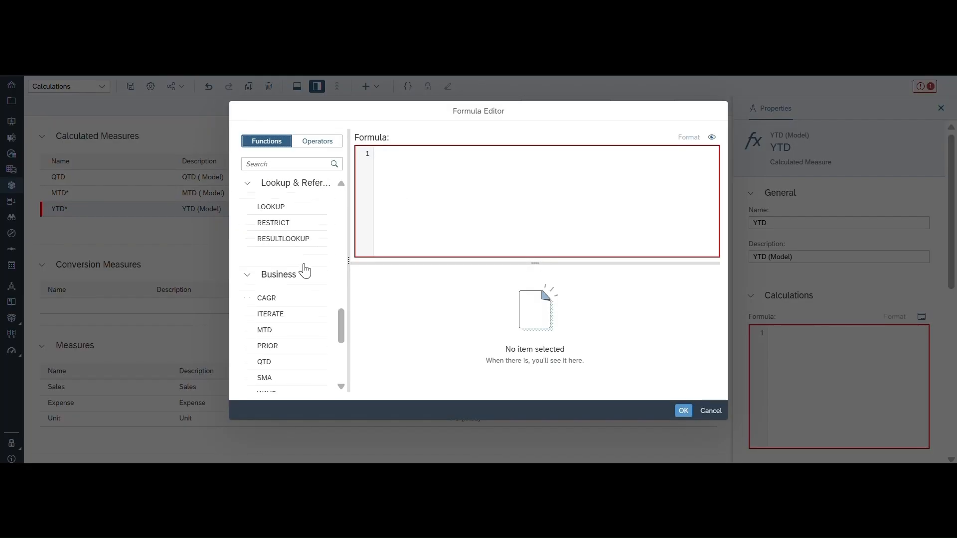
pyautogui.scroll(-5, 304, 271)
pyautogui.scroll(4, 305, 269)
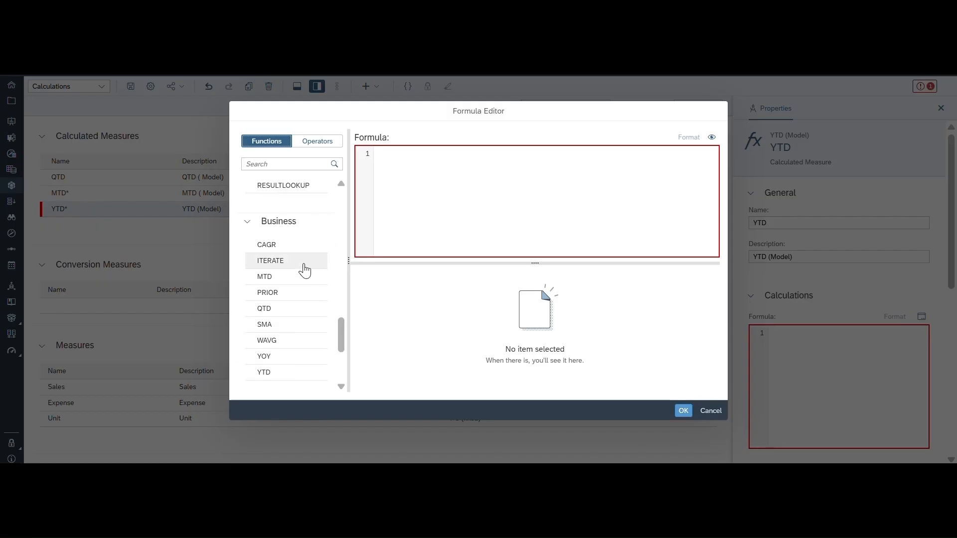
pyautogui.scroll(-2, 304, 271)
pyautogui.doubleClick(283, 335)
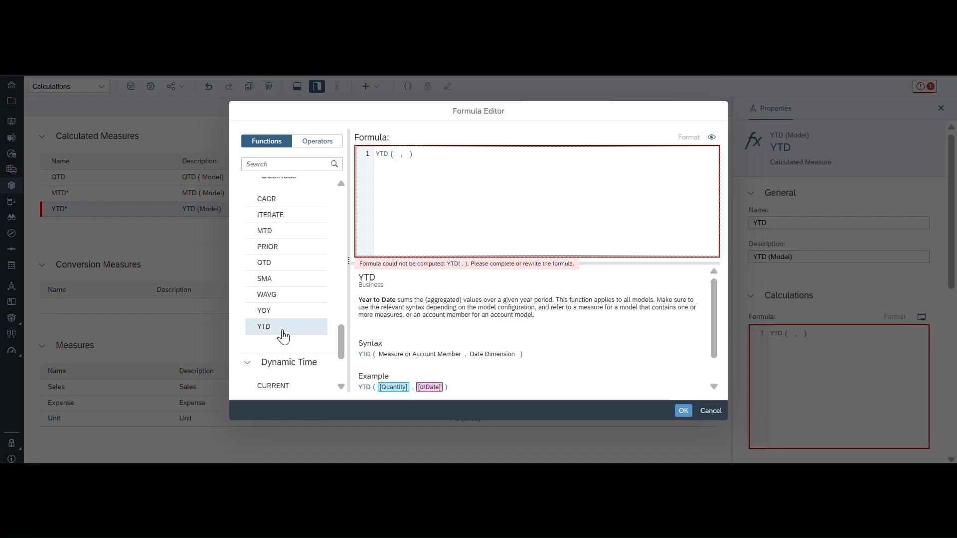
pyautogui.write('sa')
pyautogui.click(429, 174)
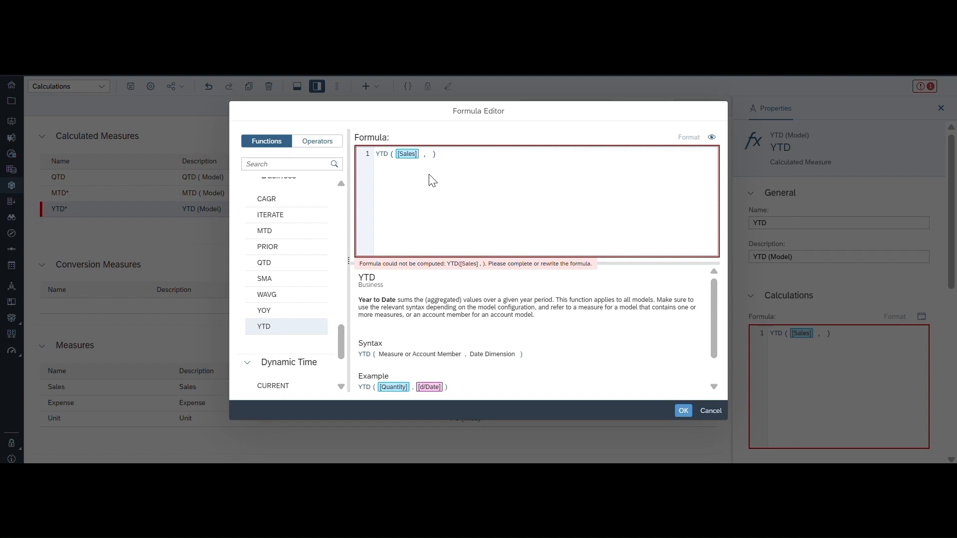
pyautogui.write('da')
pyautogui.click(441, 176)
pyautogui.click(684, 411)
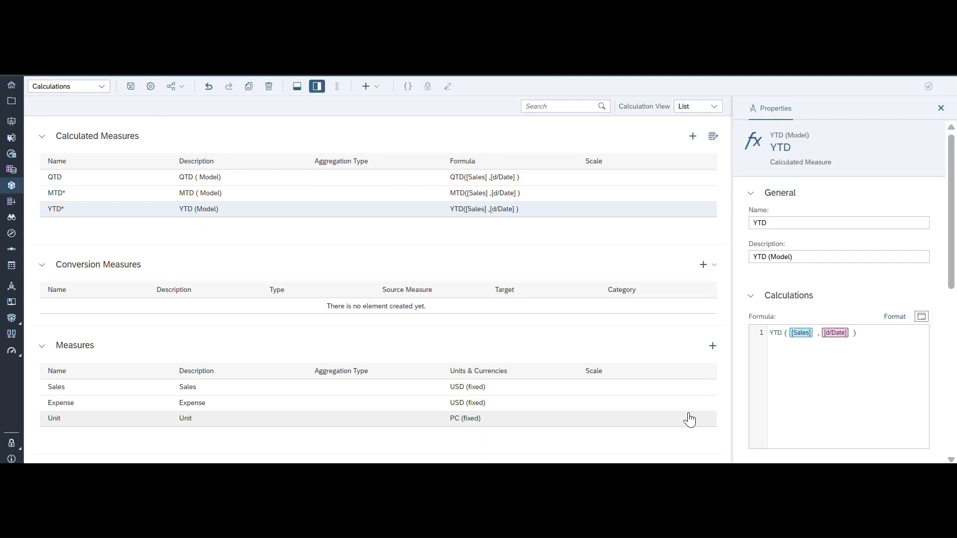
# Add a calculated measure named YOY and check the CAGR business function's description in its formula editor.
pyautogui.click(691, 139)
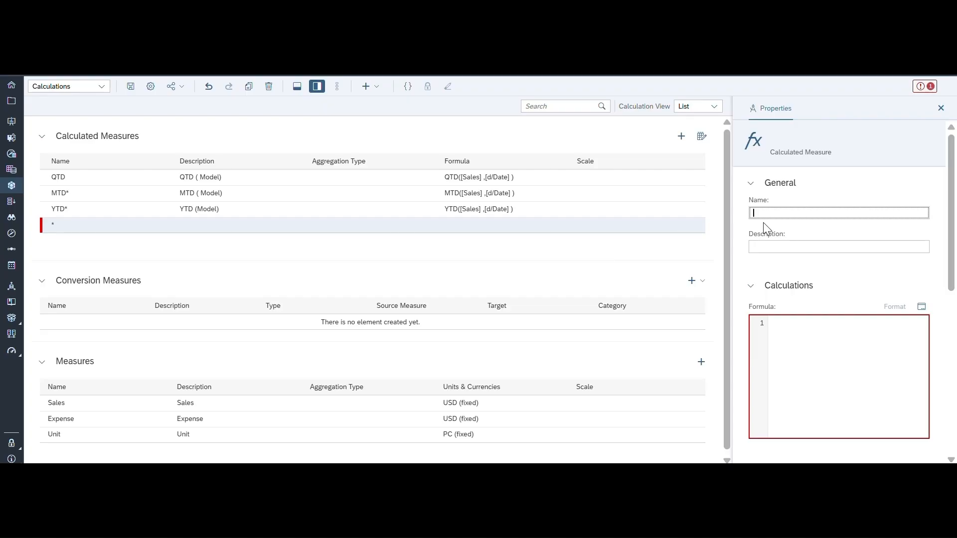
pyautogui.write('YOY')
pyautogui.click(922, 308)
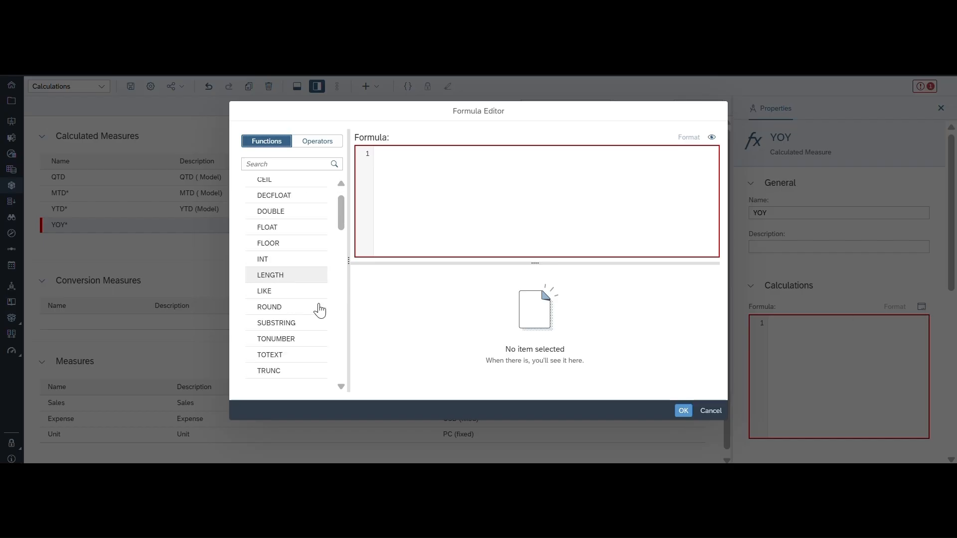
pyautogui.scroll(-10, 320, 311)
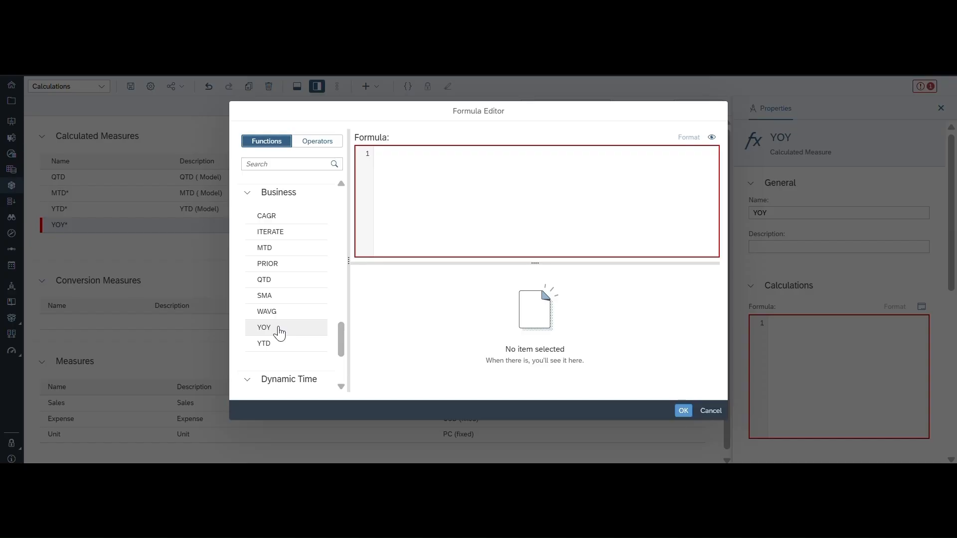
pyautogui.click(291, 222)
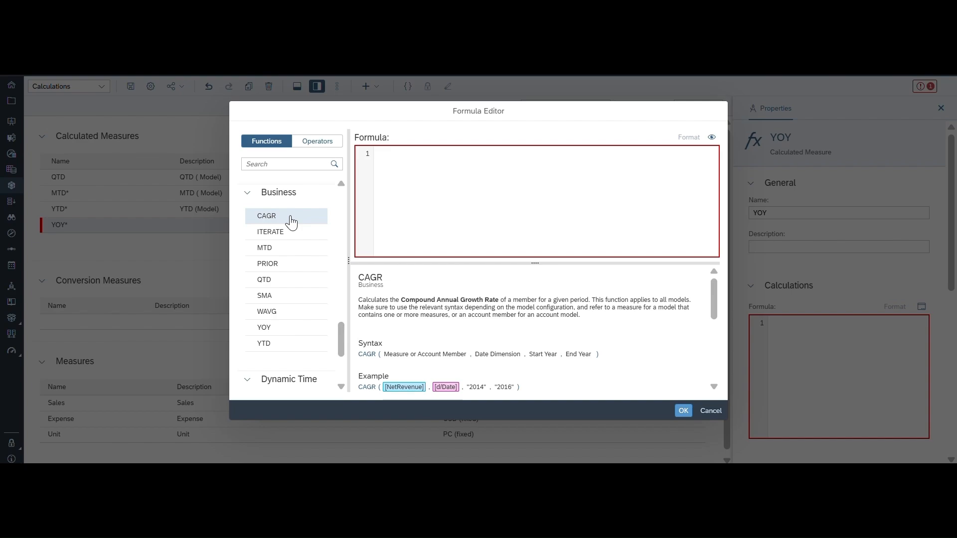
# Define the YOY measure's formula as YOY([Sales], [d/Date]) using the YOY business function, and apply it.
pyautogui.click(281, 335)
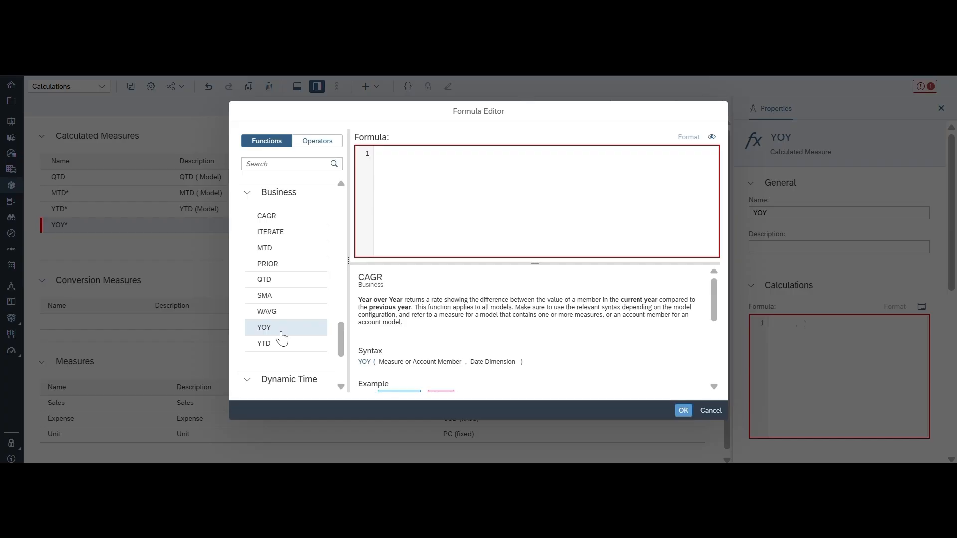
pyautogui.doubleClick(281, 329)
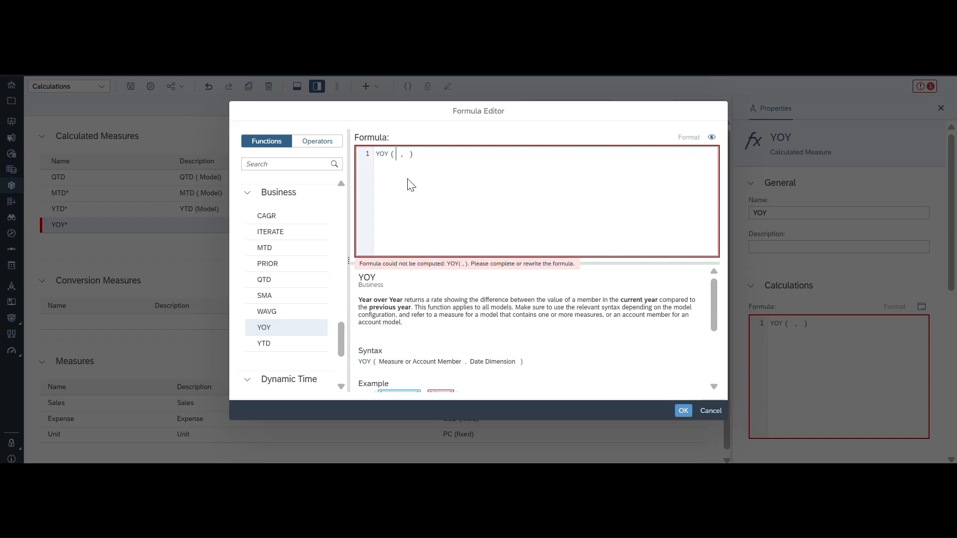
pyautogui.write('sa')
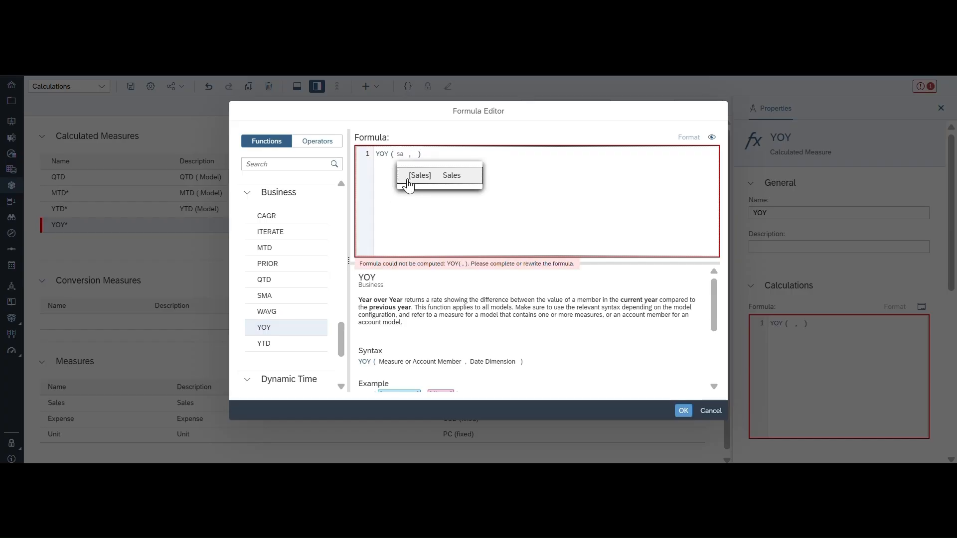
pyautogui.press('Return')
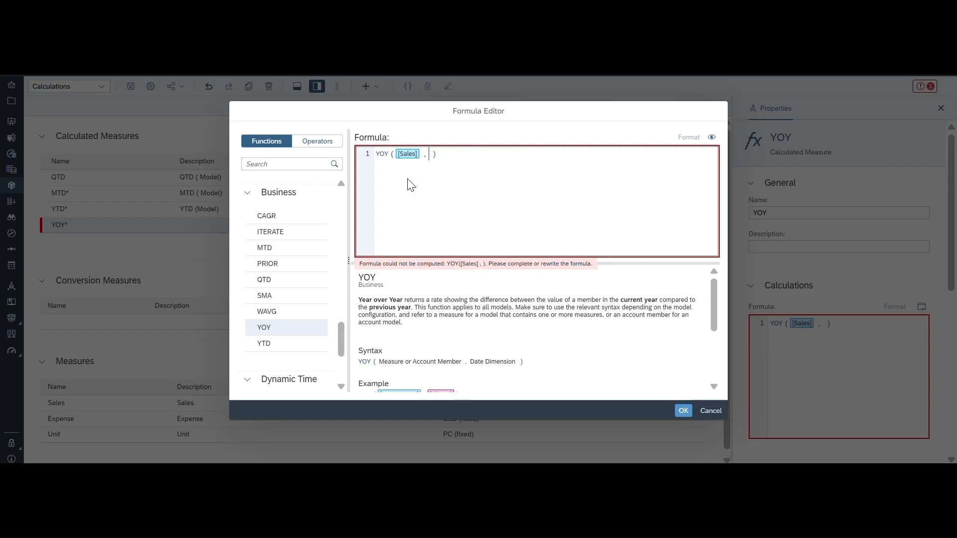
pyautogui.hotkey('ctrl', 'space')
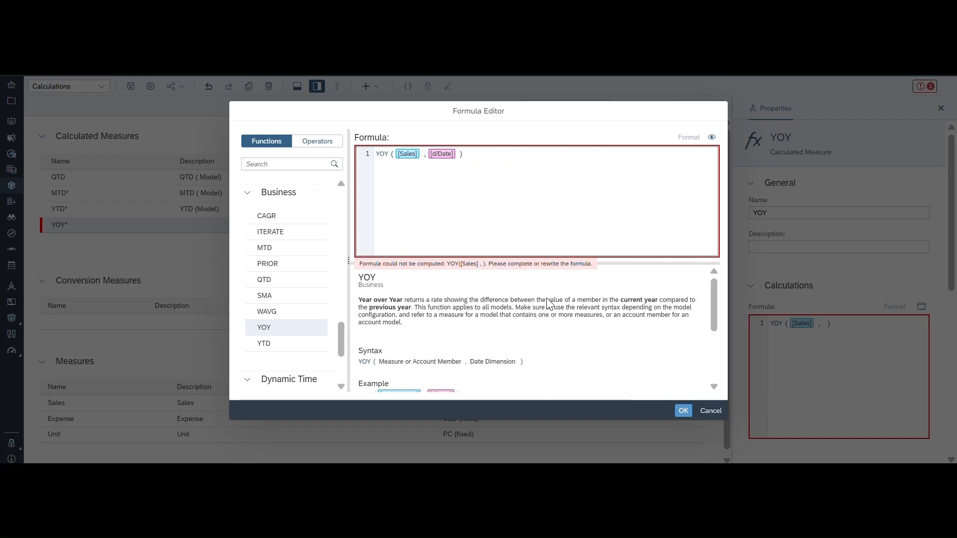
pyautogui.click(683, 412)
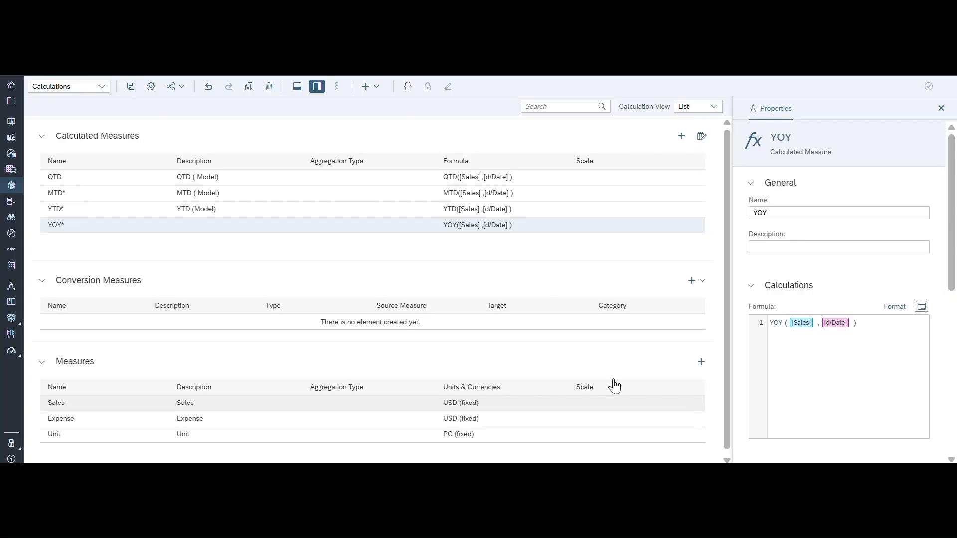
# Save the model and show the data preview for the calculated measures.
pyautogui.click(130, 86)
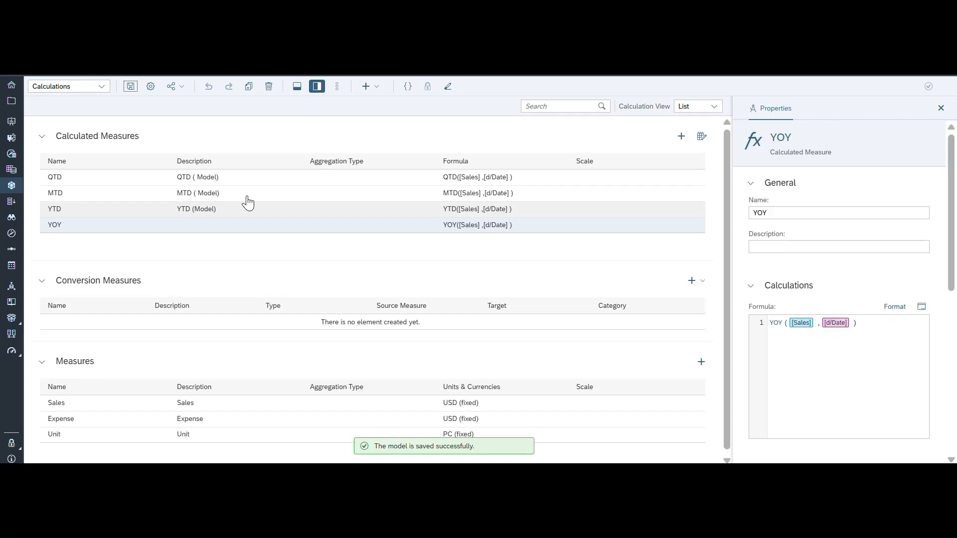
pyautogui.click(297, 87)
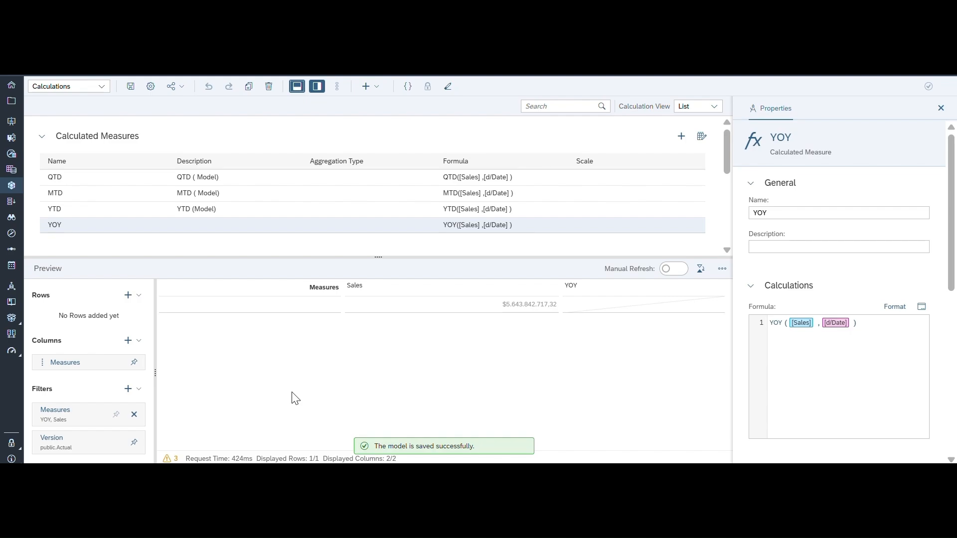
# Add the QTD, MTD and YTD members to the preview's Measures filter alongside YOY and Sales.
pyautogui.click(52, 416)
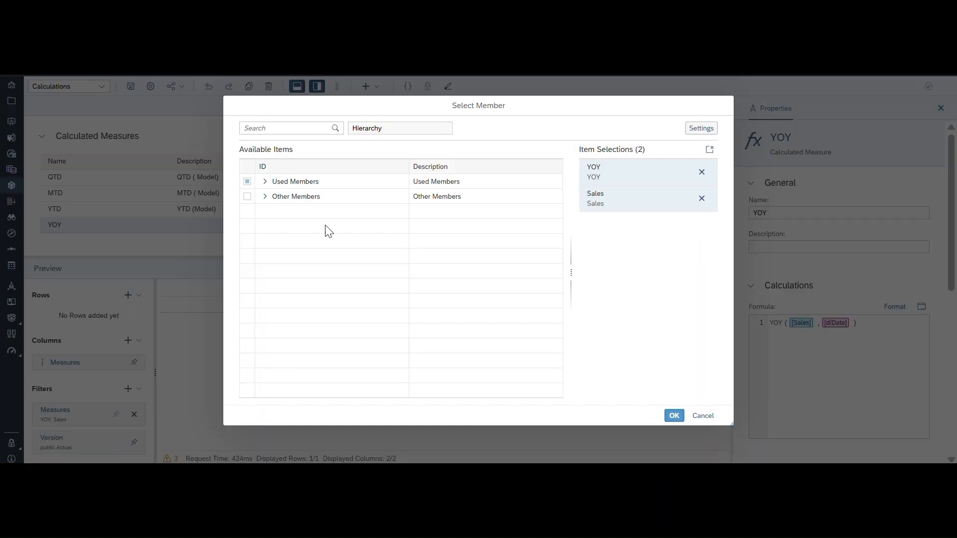
pyautogui.click(264, 197)
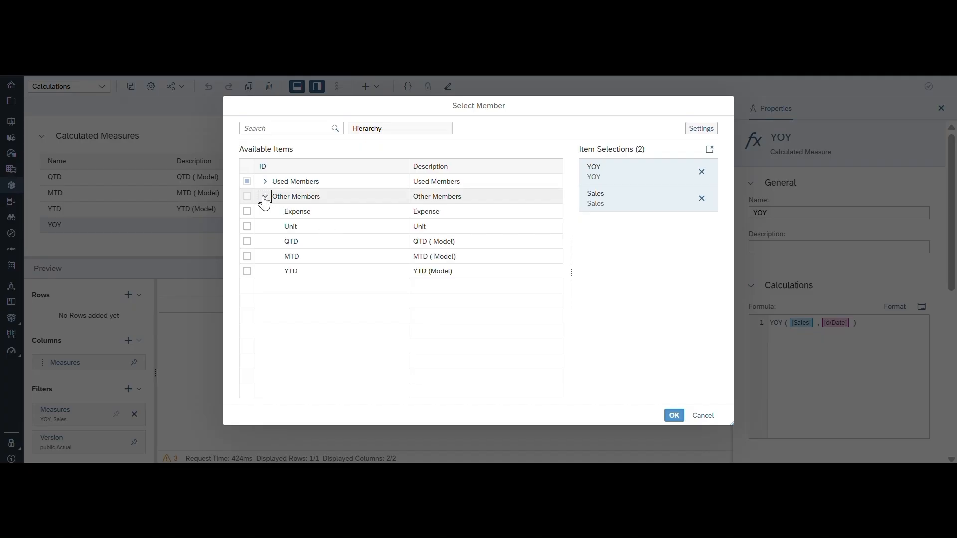
pyautogui.click(247, 242)
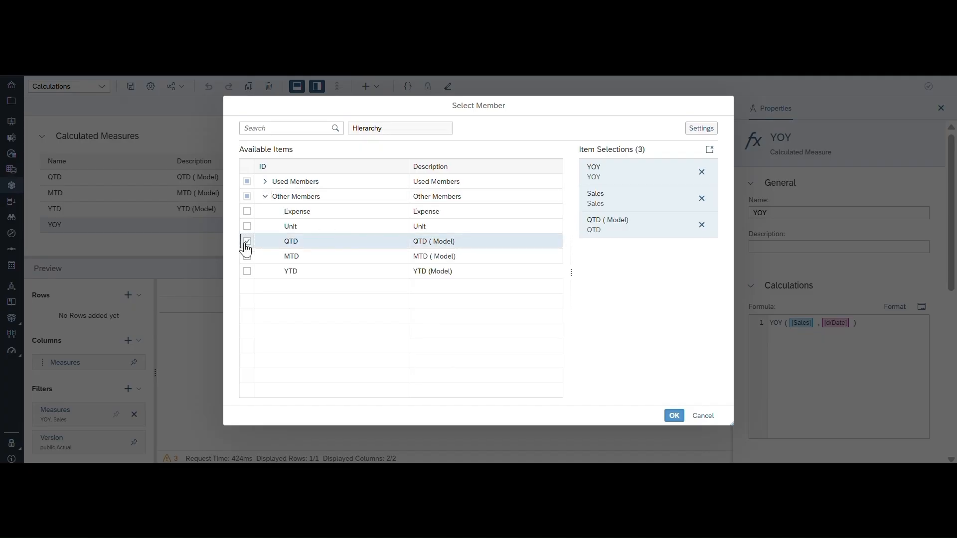
pyautogui.click(247, 256)
pyautogui.click(247, 271)
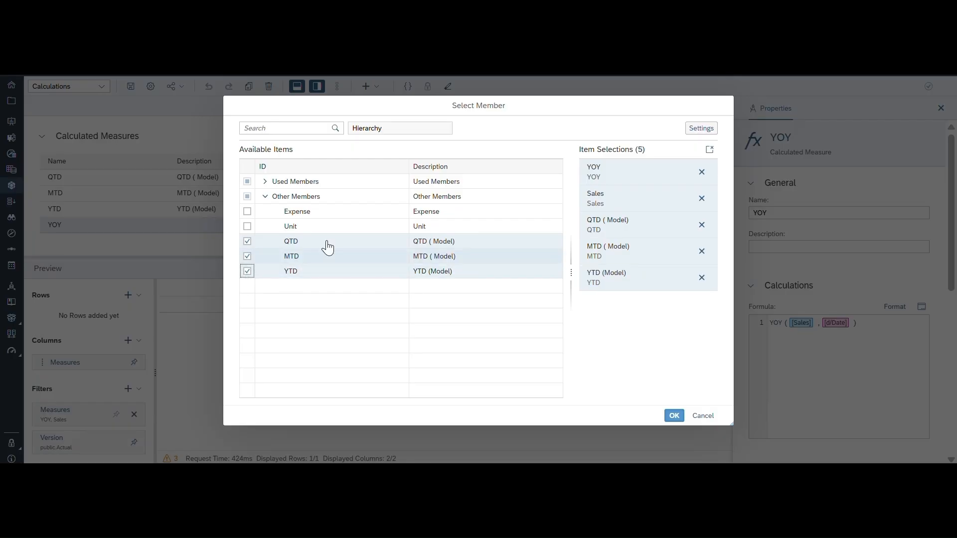
pyautogui.click(682, 416)
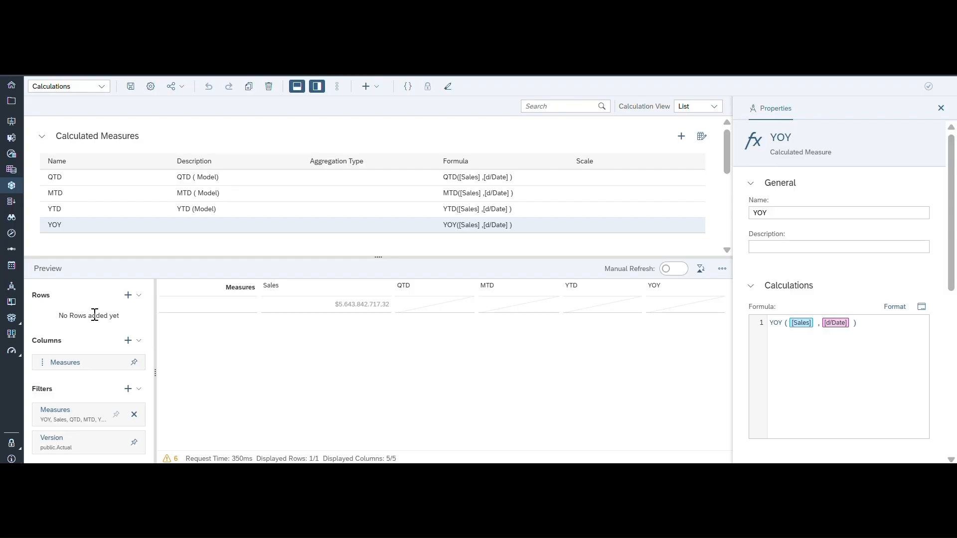
# Add the Date dimension to the preview rows, expand (all) to the year level, and close the measure's properties.
pyautogui.click(127, 298)
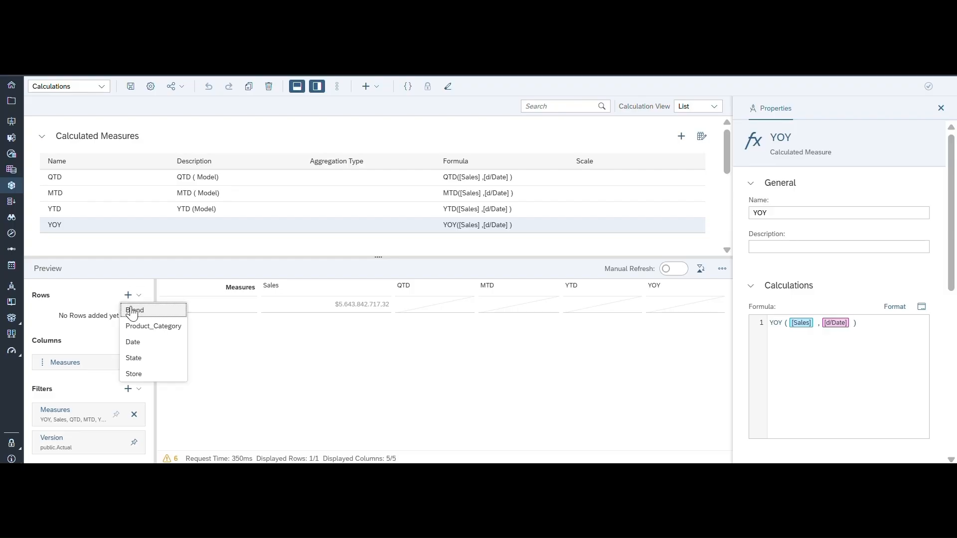
pyautogui.click(133, 341)
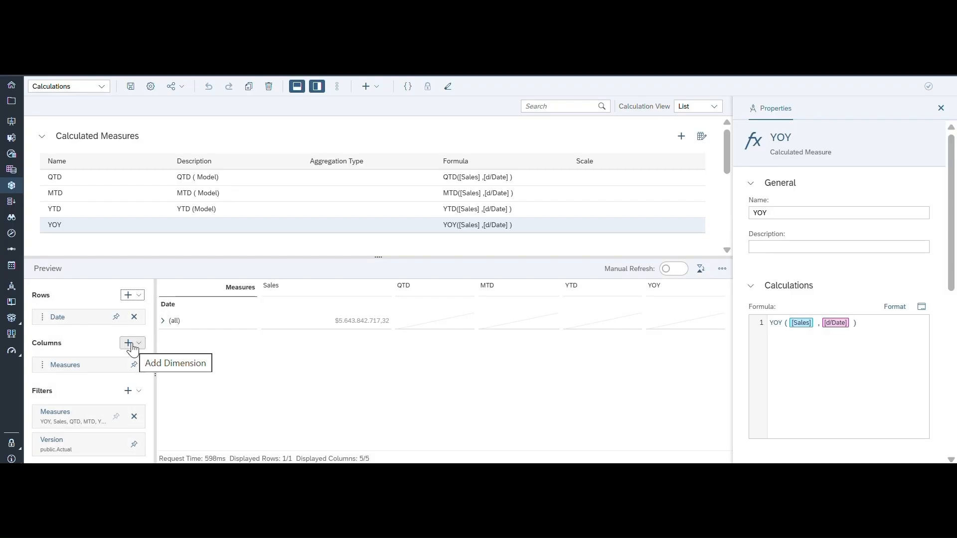
pyautogui.click(162, 320)
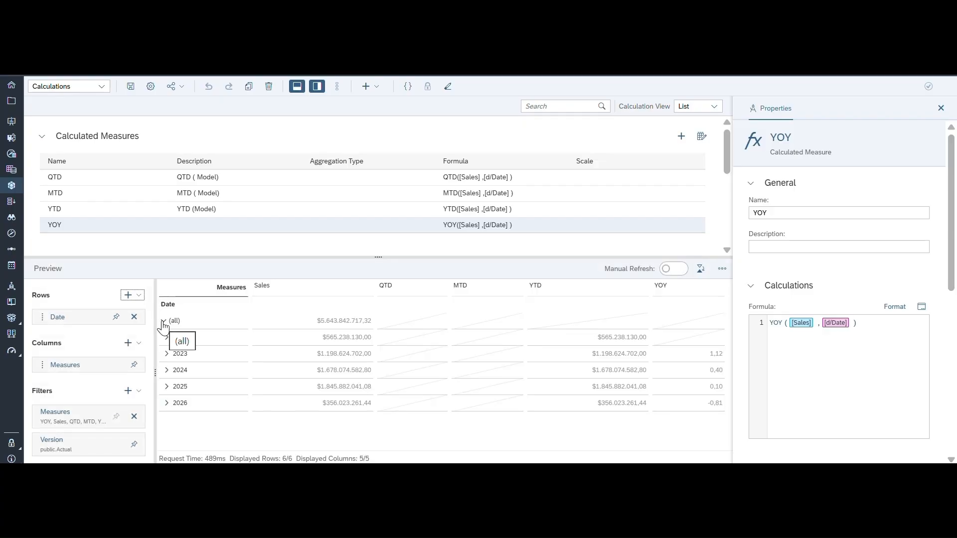
pyautogui.click(941, 109)
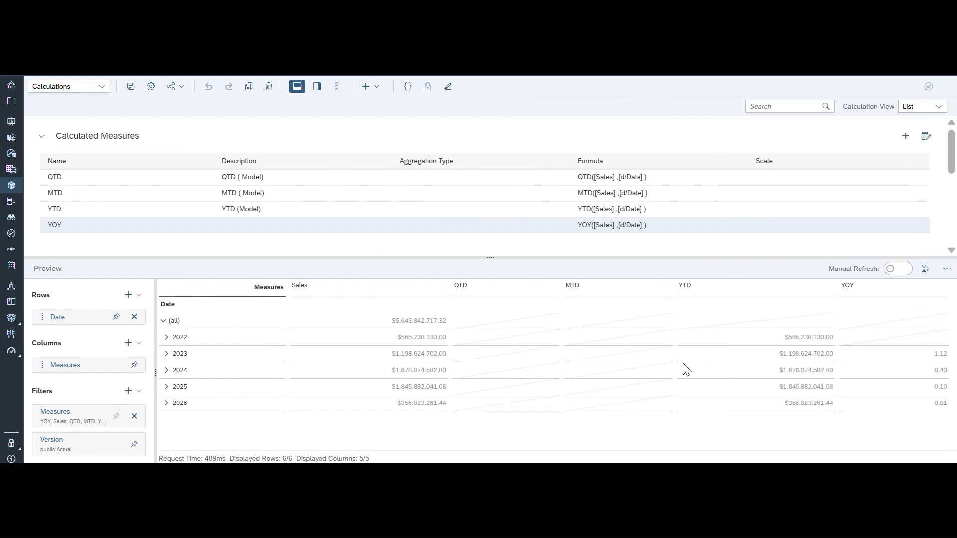
# Expand 2023 in the preview down through H1 and quarter 20231 to its months.
pyautogui.click(167, 354)
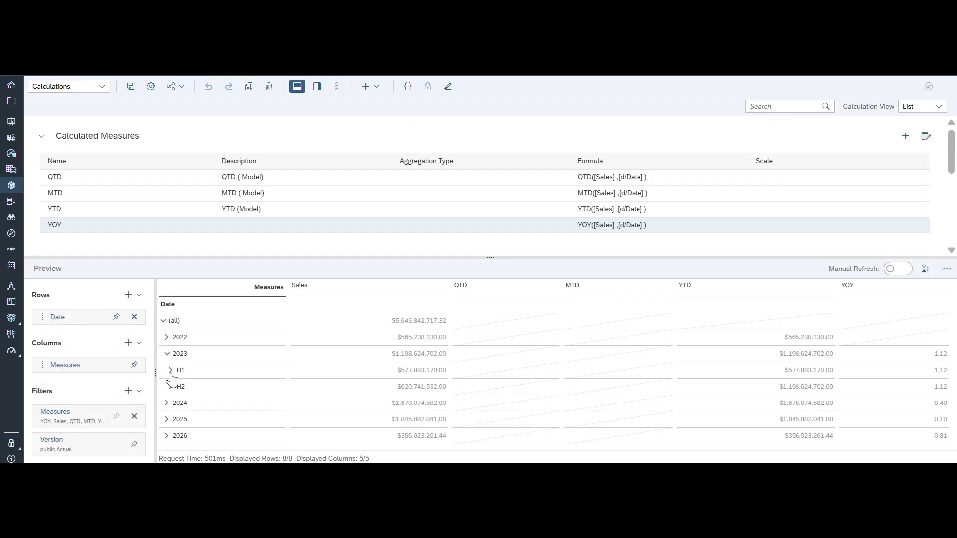
pyautogui.click(170, 370)
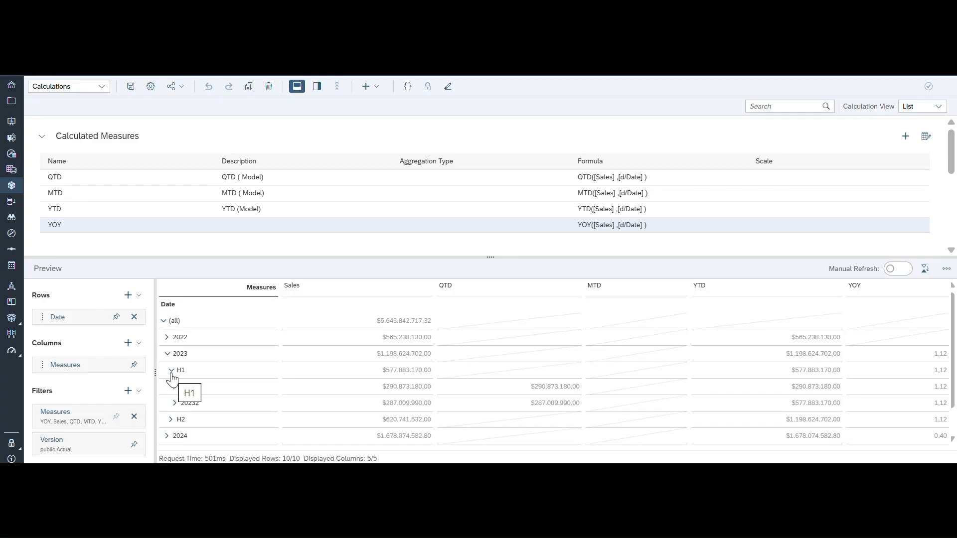
pyautogui.click(174, 388)
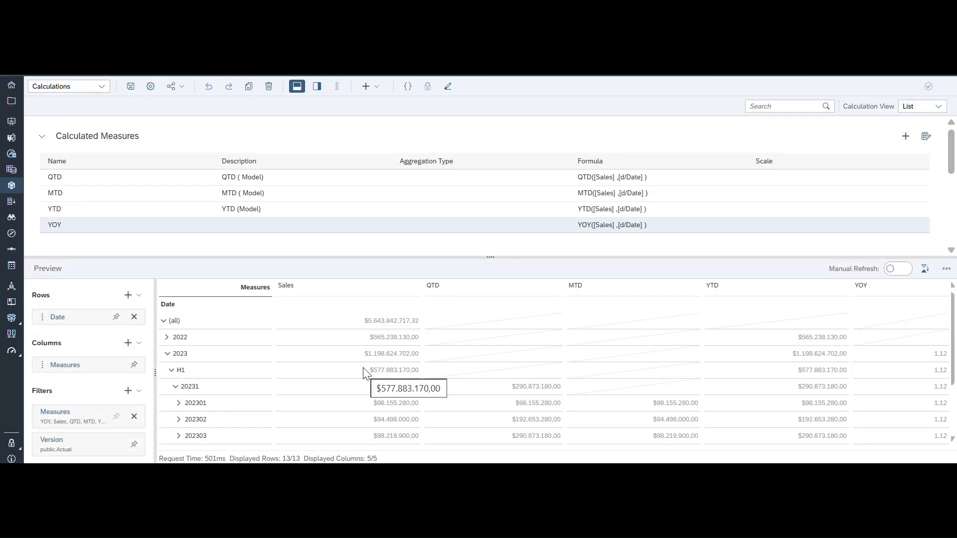
# Examine the QTD, MTD and YTD values against Sales for the months and quarters of 2023.
pyautogui.scroll(-3, 364, 371)
pyautogui.scroll(3, 364, 371)
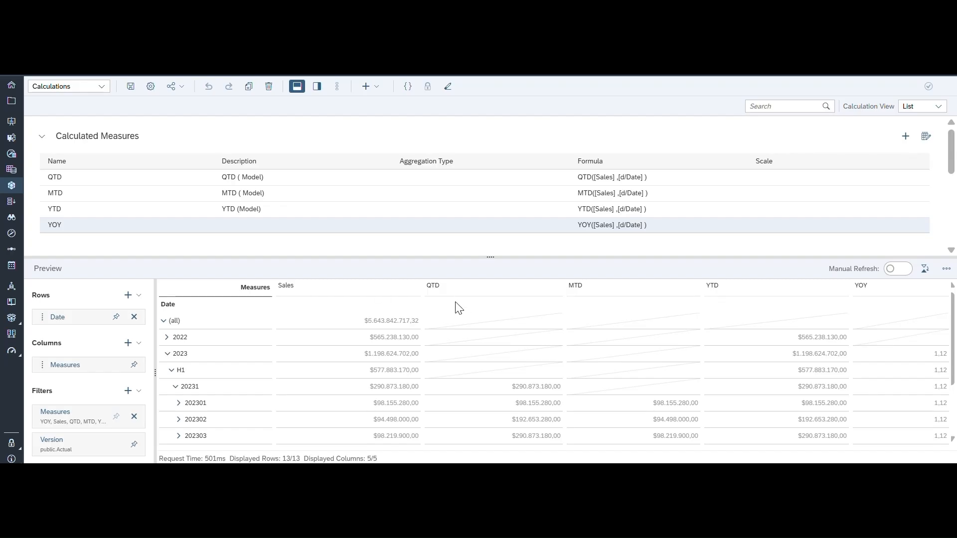
pyautogui.scroll(-2, 507, 406)
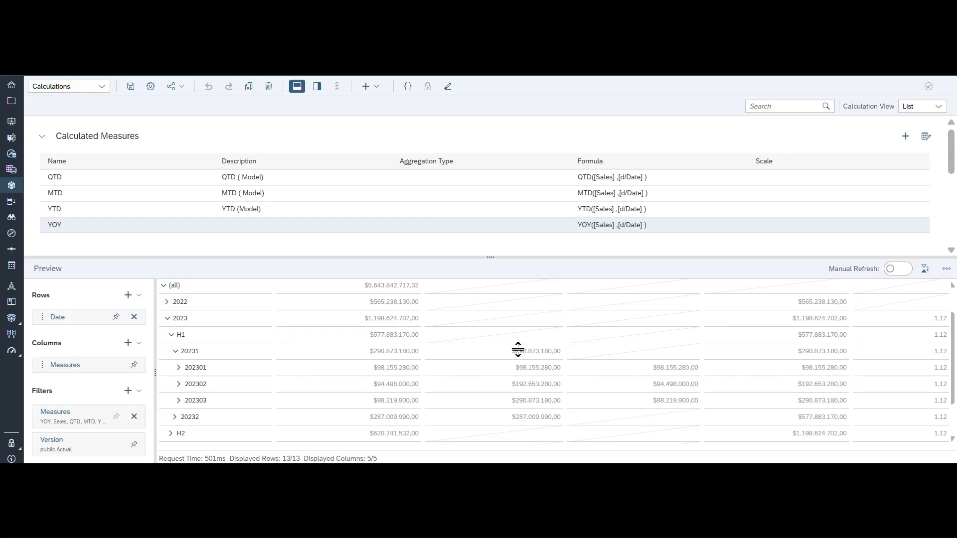
pyautogui.scroll(2, 518, 381)
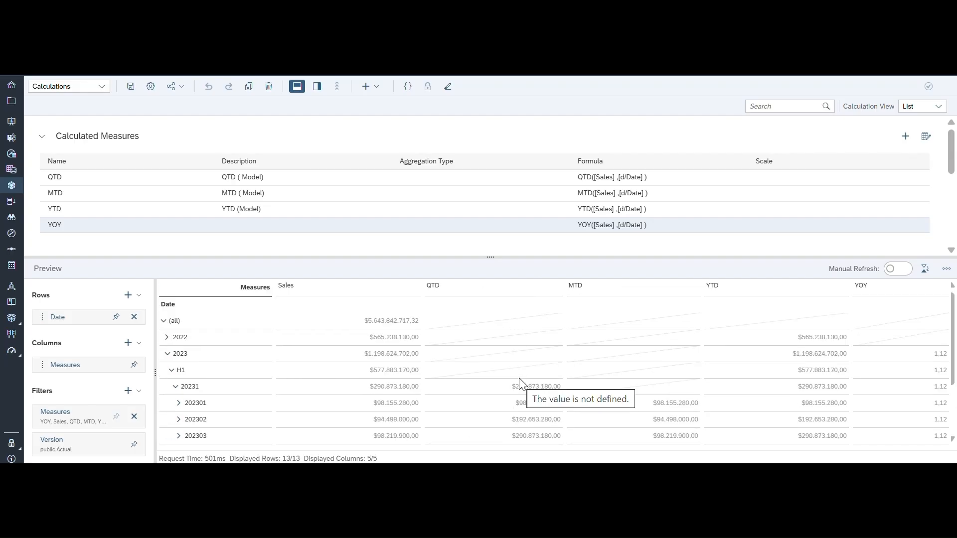
pyautogui.scroll(-1, 621, 415)
pyautogui.scroll(-1, 623, 418)
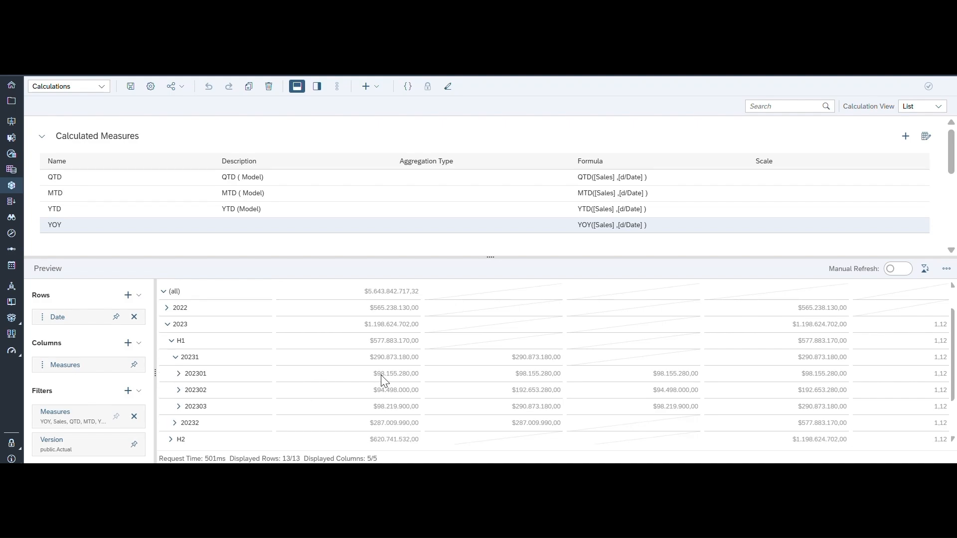
pyautogui.scroll(1, 380, 375)
pyautogui.scroll(-2, 380, 375)
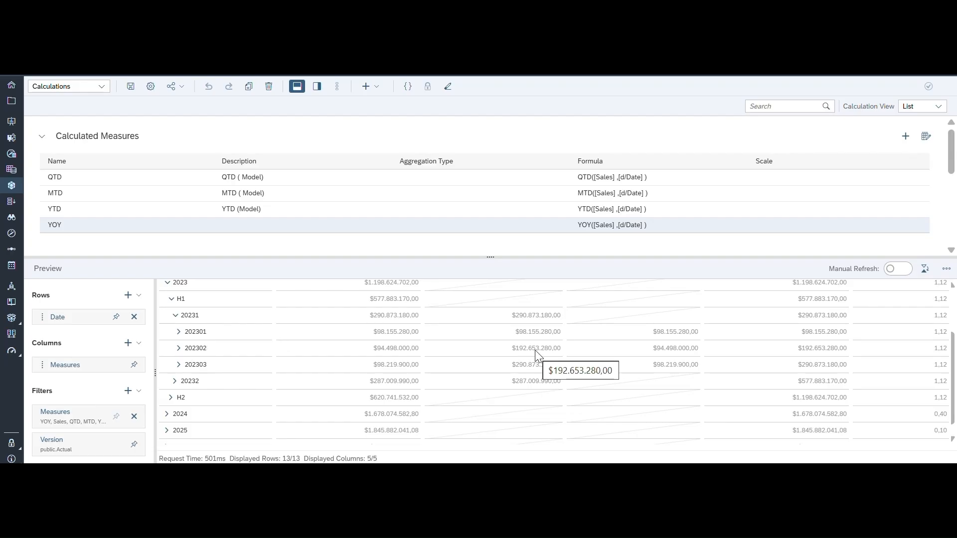
pyautogui.scroll(1, 689, 342)
pyautogui.scroll(3, 688, 344)
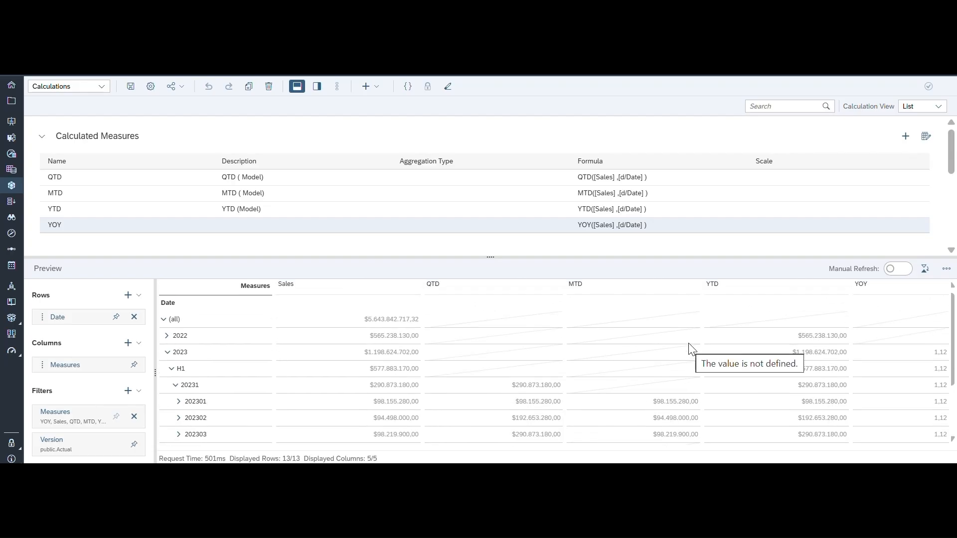
pyautogui.scroll(-3, 689, 347)
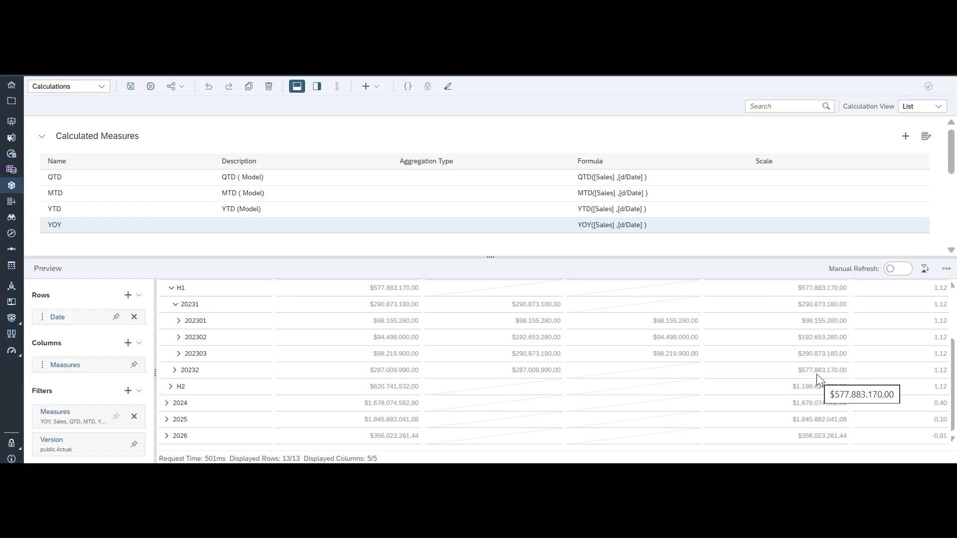
# Expand H2 of 2023 and compare its quarterly QTD, YTD and YOY values with those of H1.
pyautogui.click(171, 388)
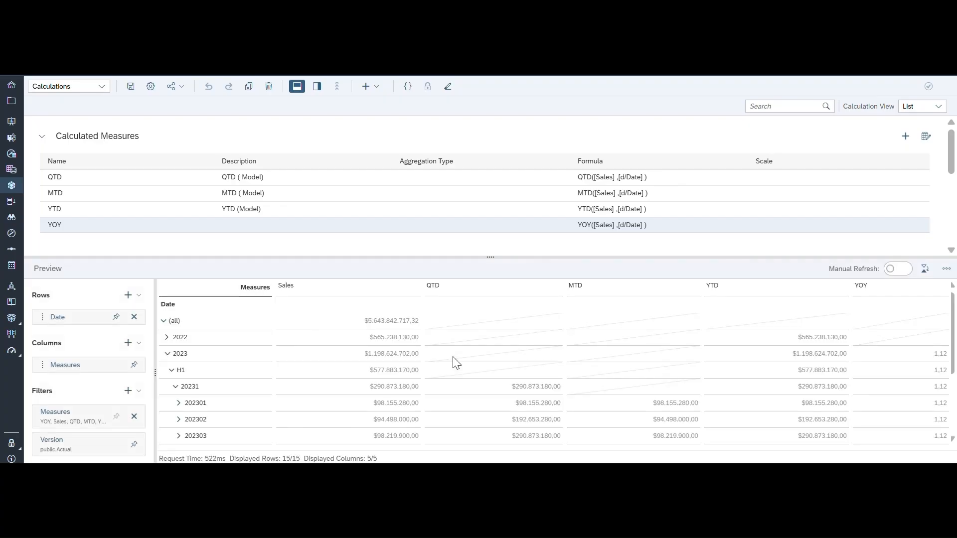
pyautogui.scroll(-3, 455, 363)
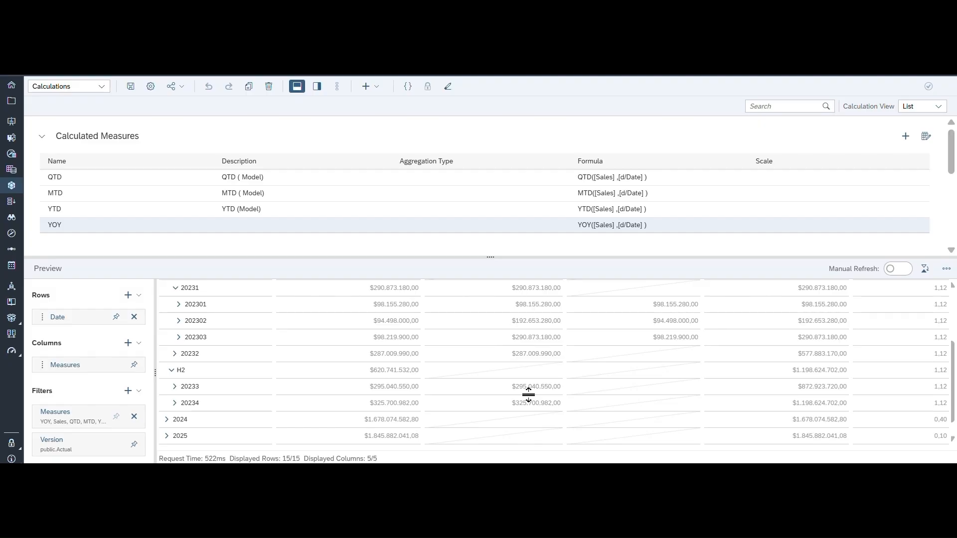
pyautogui.scroll(3, 528, 395)
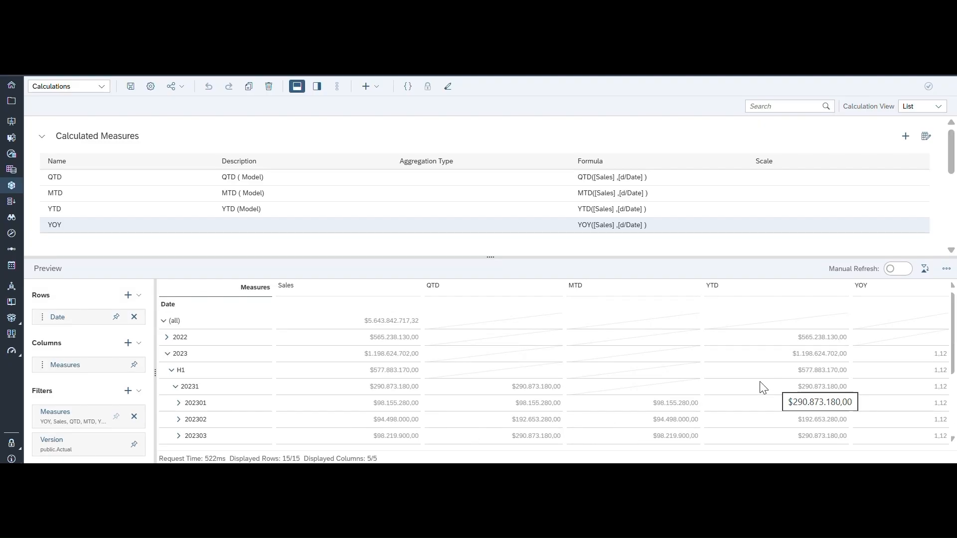
pyautogui.scroll(-1, 880, 381)
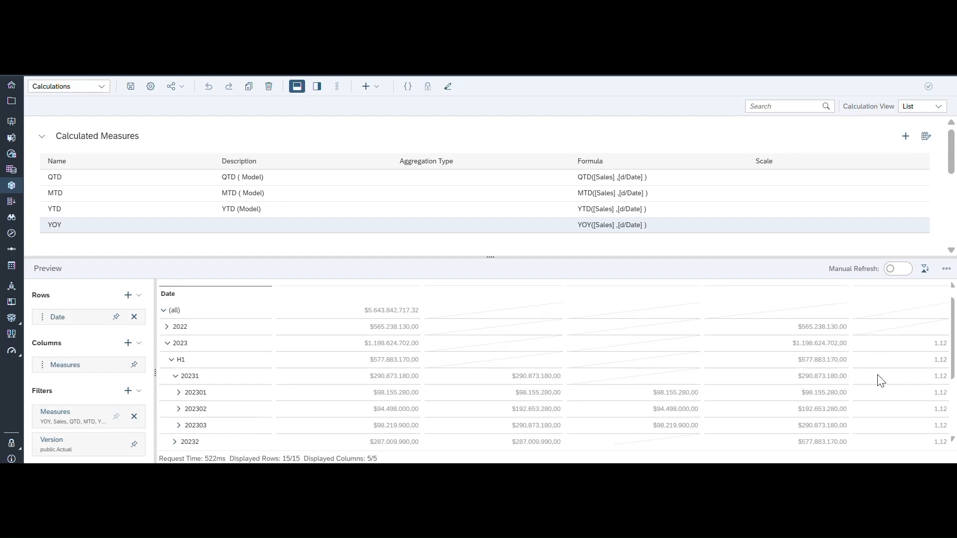
pyautogui.scroll(-2, 879, 381)
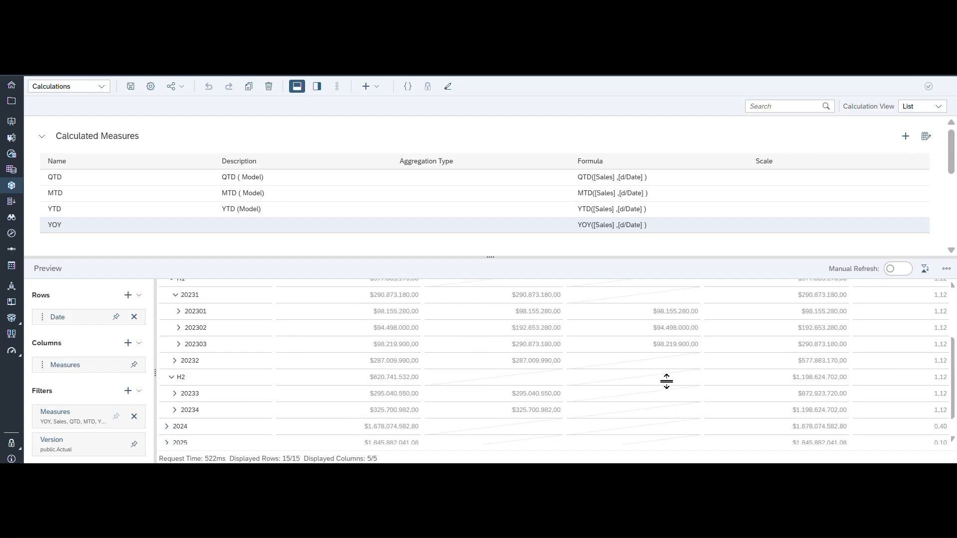
pyautogui.scroll(3, 666, 381)
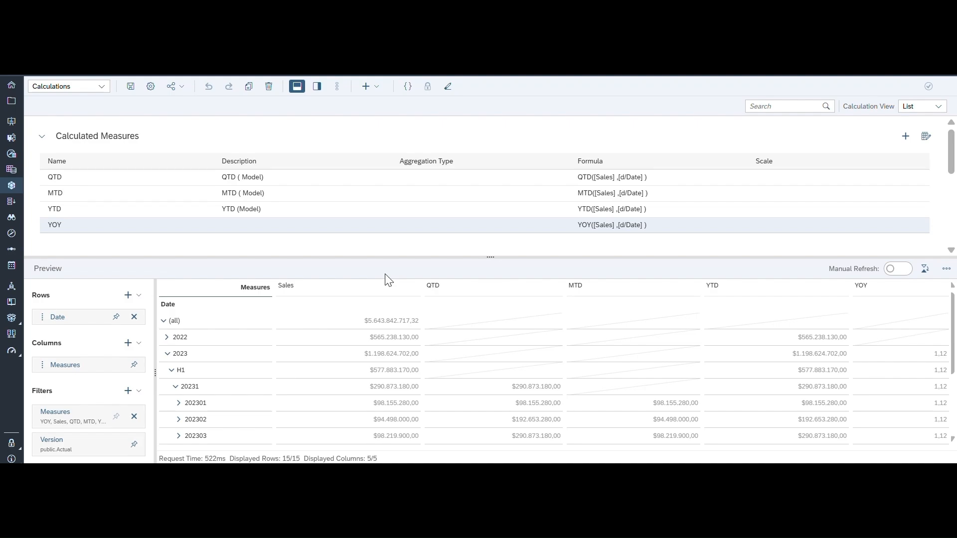
# Save the model, and show the YOY measure's properties with the data preview hidden.
pyautogui.click(129, 88)
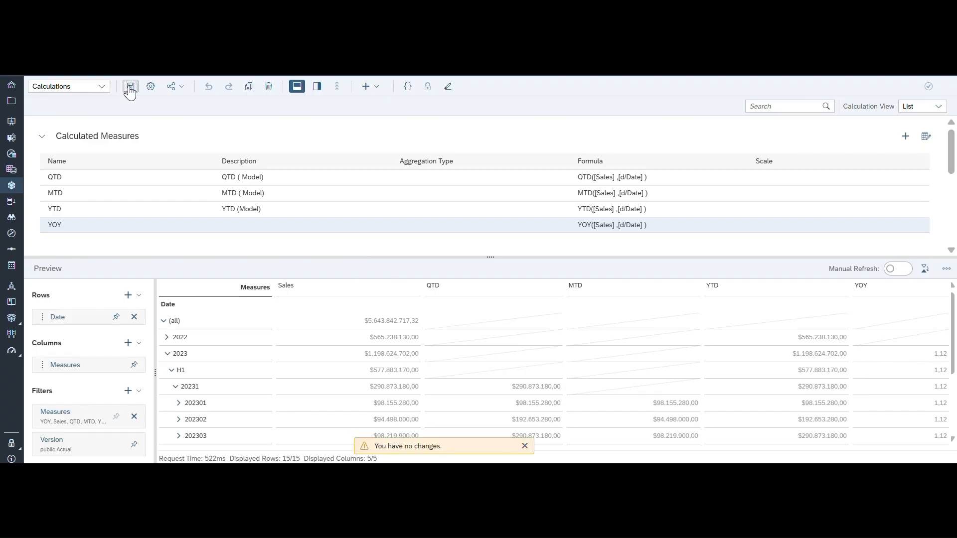
pyautogui.click(129, 87)
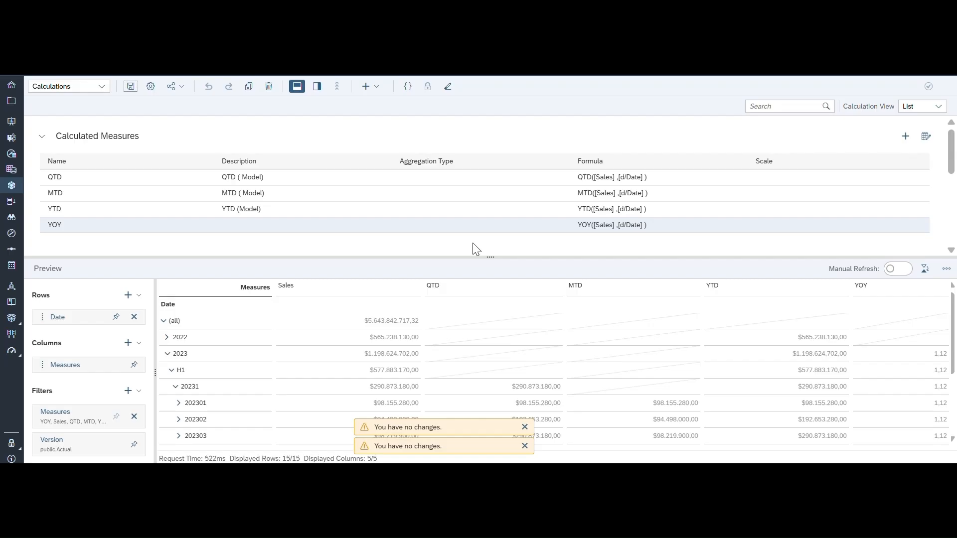
pyautogui.click(450, 230)
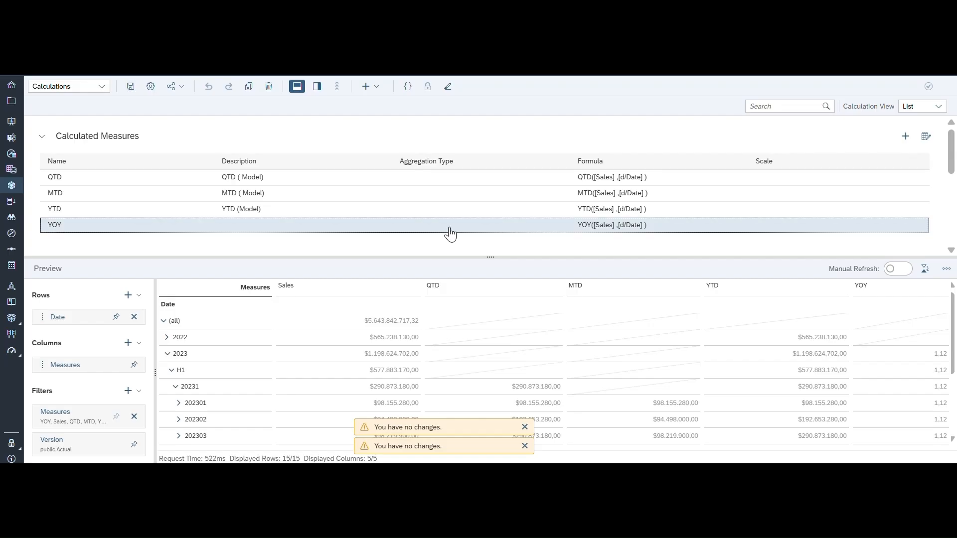
pyautogui.click(317, 89)
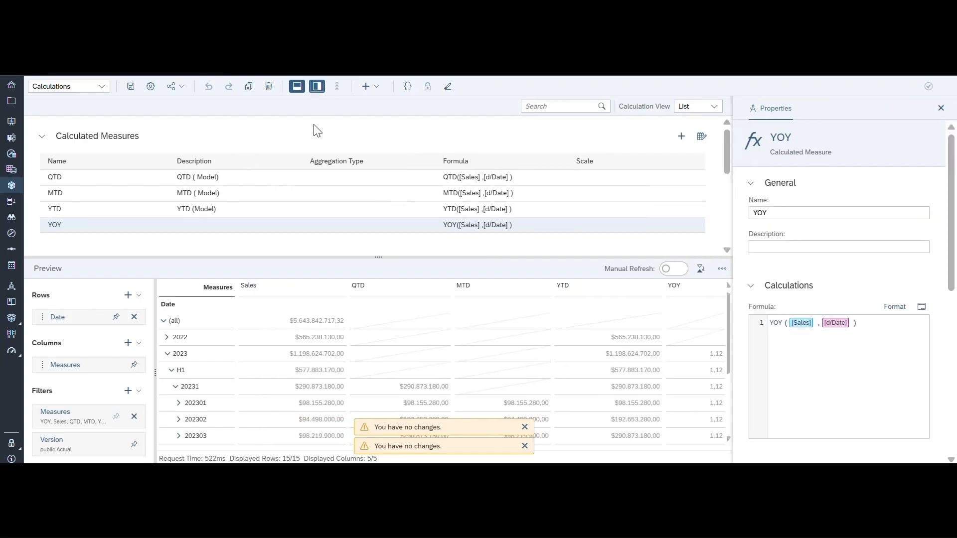
pyautogui.click(297, 88)
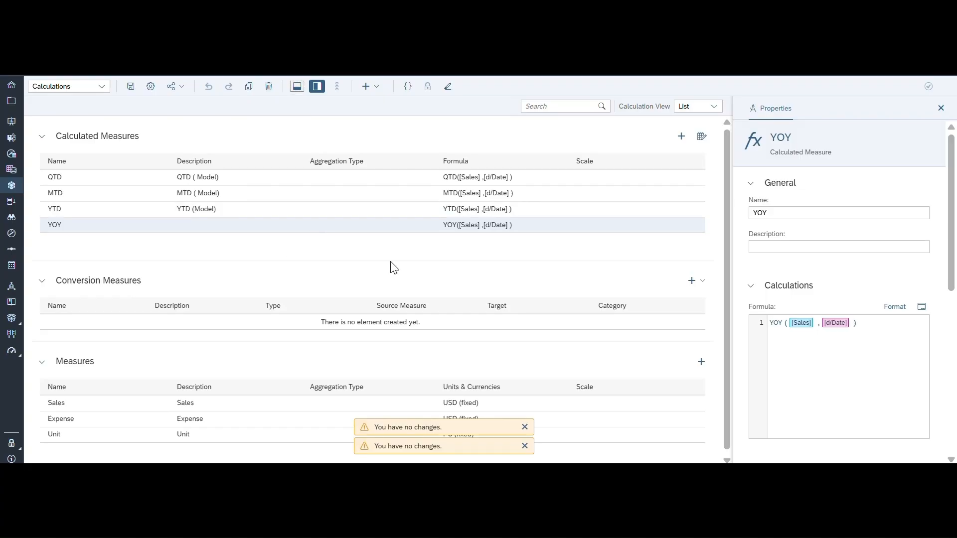
# Set the YOY measure's description to YOY (Model) and save the model.
pyautogui.click(763, 245)
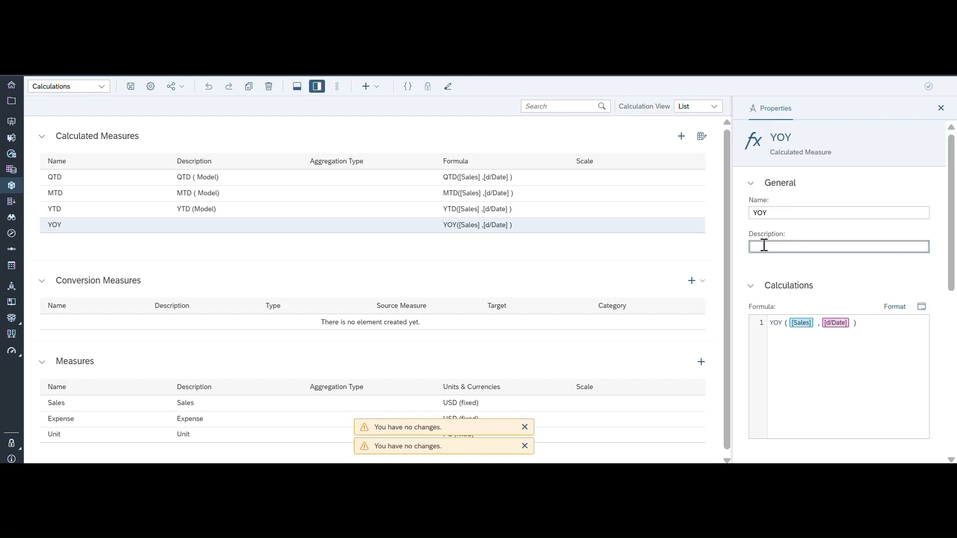
pyautogui.write('YOY')
pyautogui.press('Return')
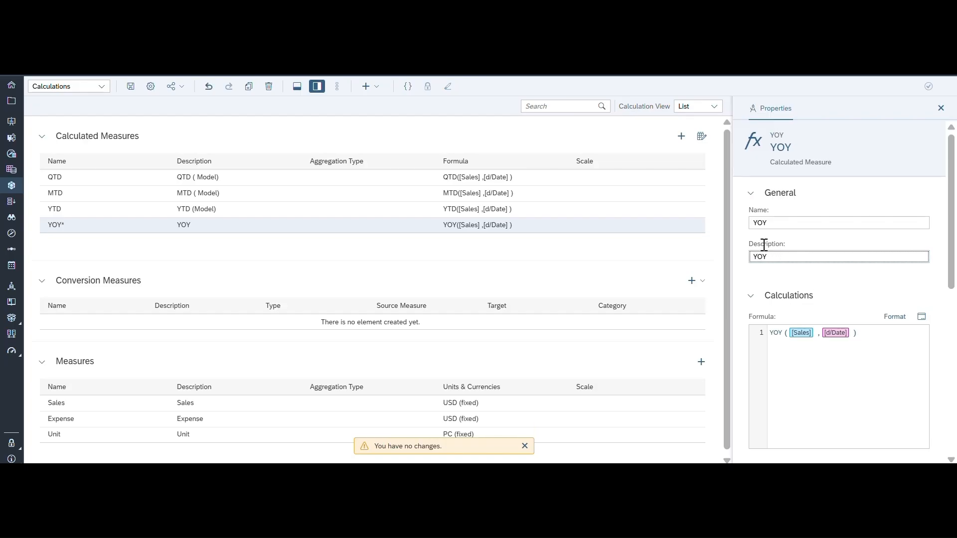
pyautogui.write('(Model')
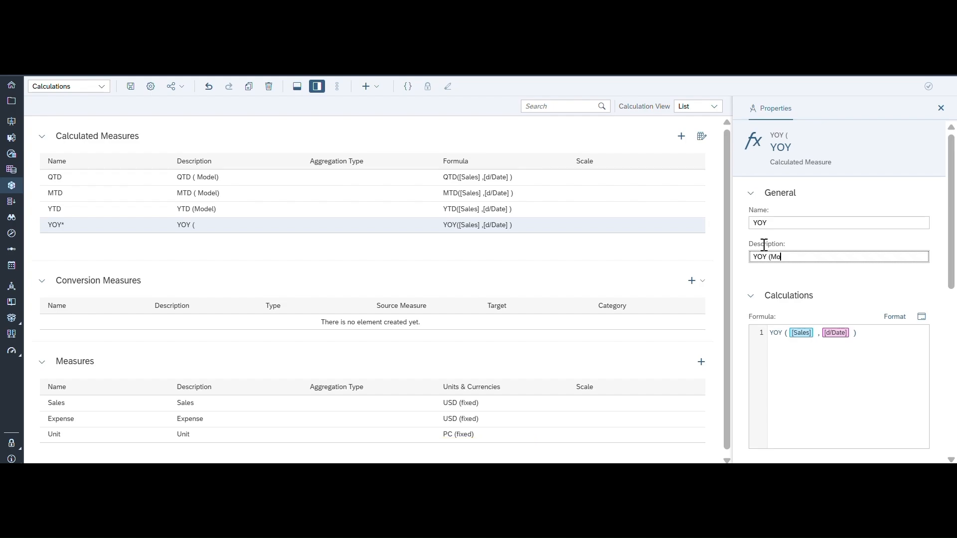
pyautogui.write(')')
pyautogui.click(132, 86)
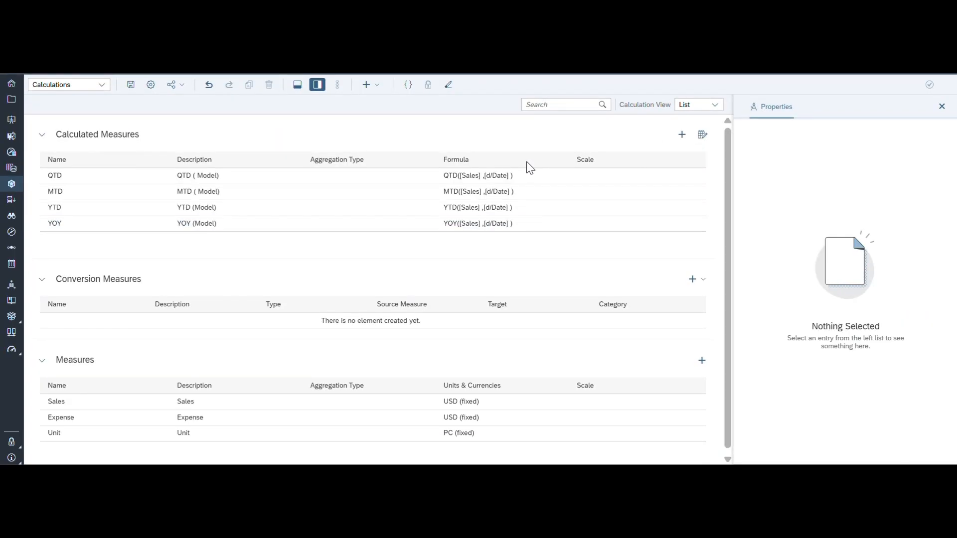
# Add a new calculated measure named PrevMonth.
pyautogui.click(681, 143)
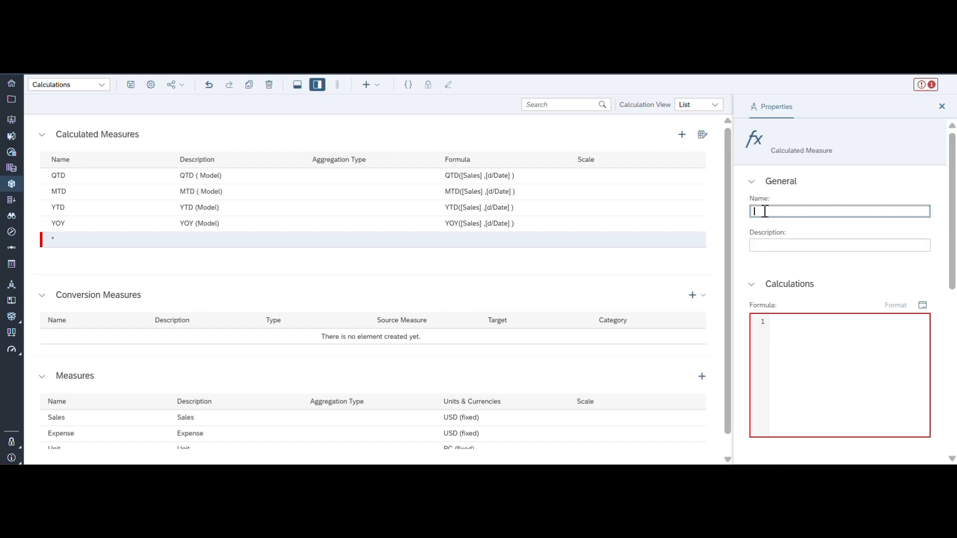
pyautogui.write('PY')
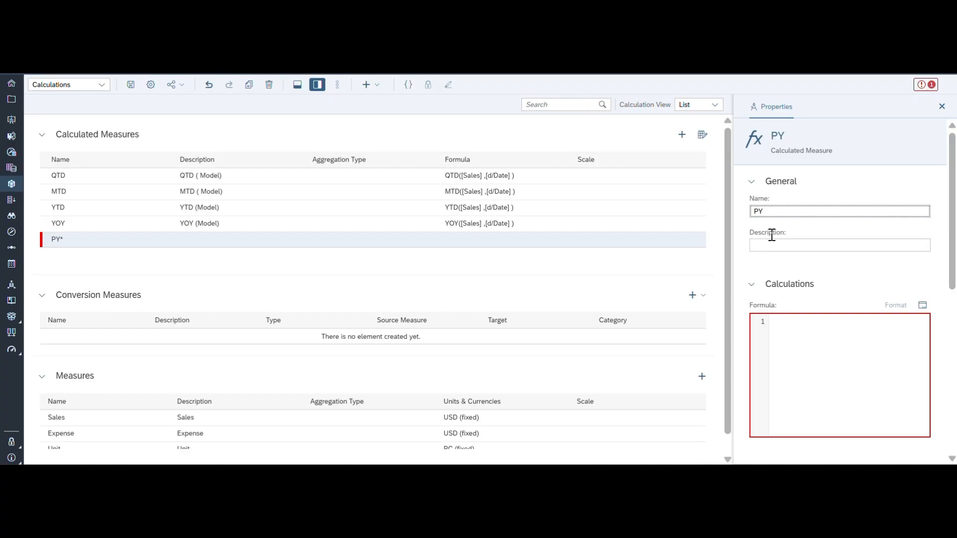
pyautogui.press('BackSpace')
pyautogui.write('rev Month')
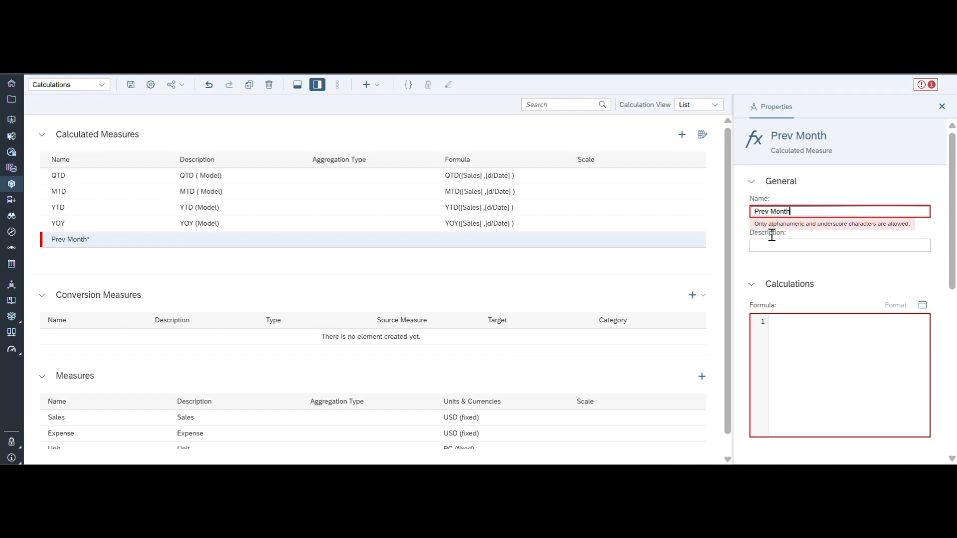
pyautogui.press('Left')
pyautogui.press('Left')
pyautogui.press('BackSpace')
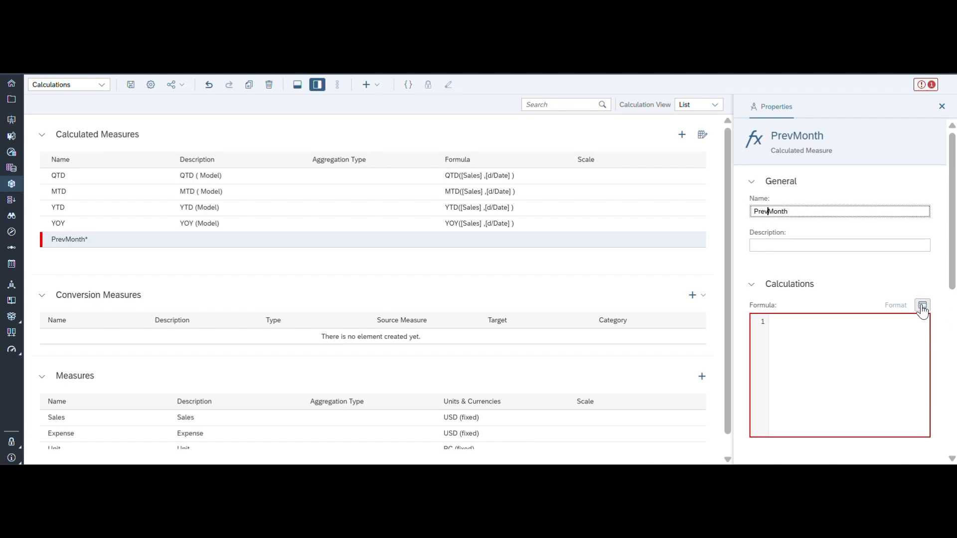
# Insert the RESTRICT function into PrevMonth's formula in the Formula Editor.
pyautogui.click(922, 306)
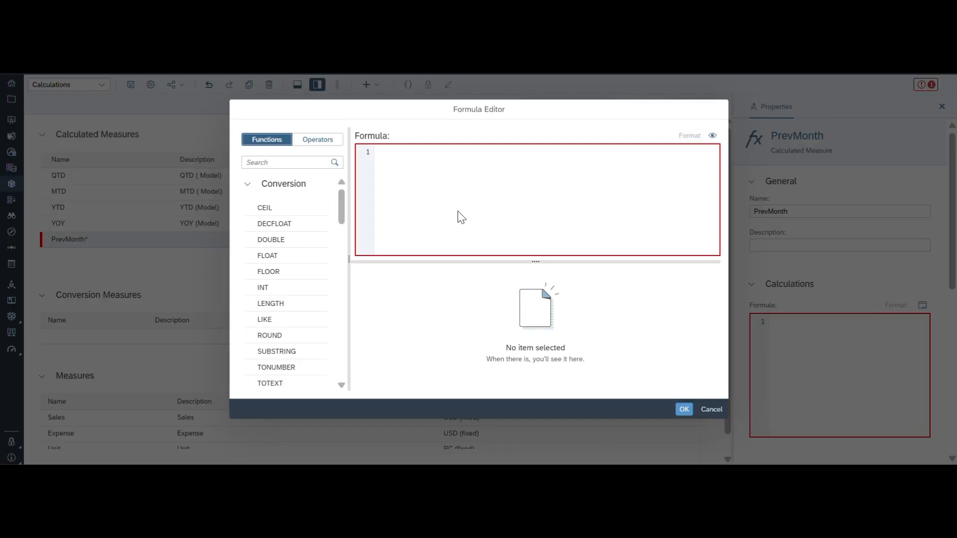
pyautogui.click(245, 186)
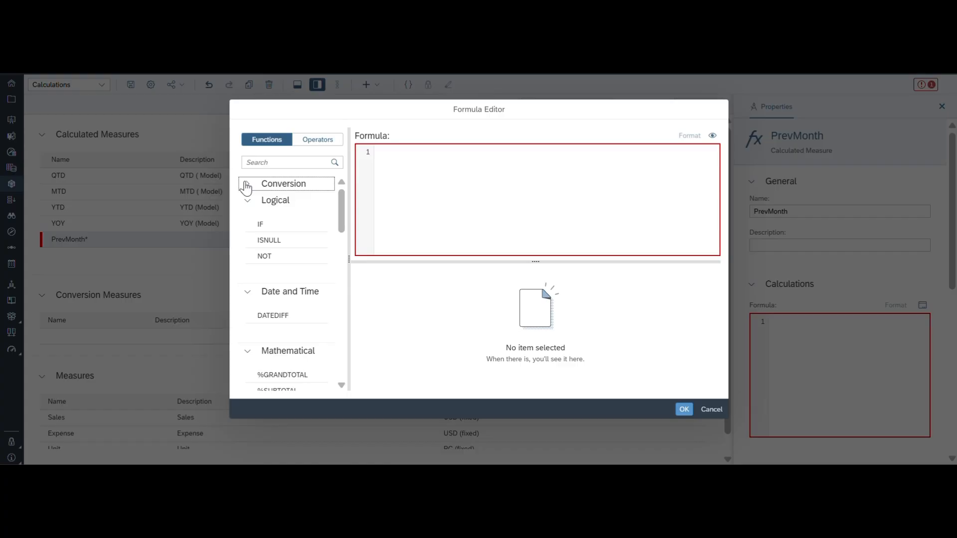
pyautogui.scroll(-1, 323, 277)
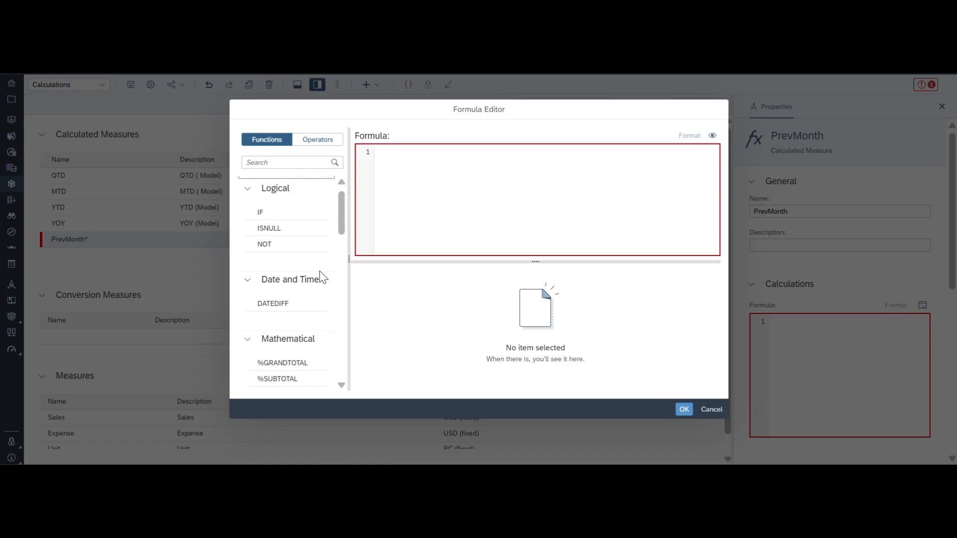
pyautogui.scroll(-10, 323, 277)
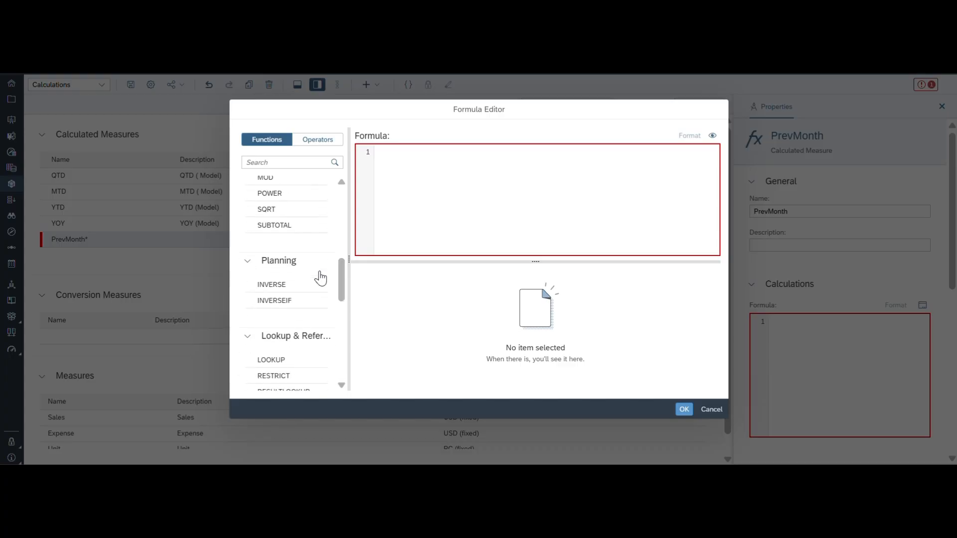
pyautogui.scroll(-12, 323, 277)
pyautogui.scroll(5, 319, 277)
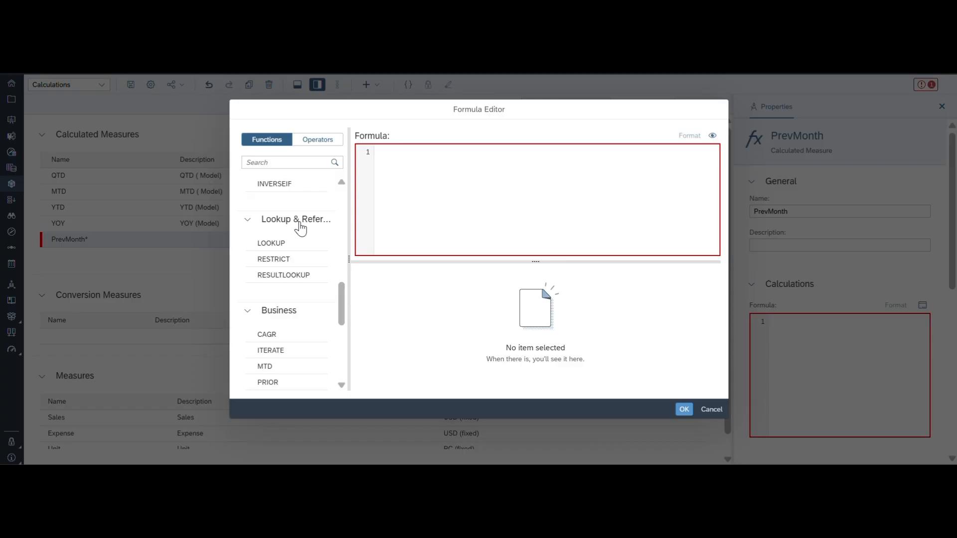
pyautogui.doubleClick(285, 259)
# Fill in RESTRICT with the [Sales] measure and a filter on the [d/Date] dimension.
pyautogui.click(417, 152)
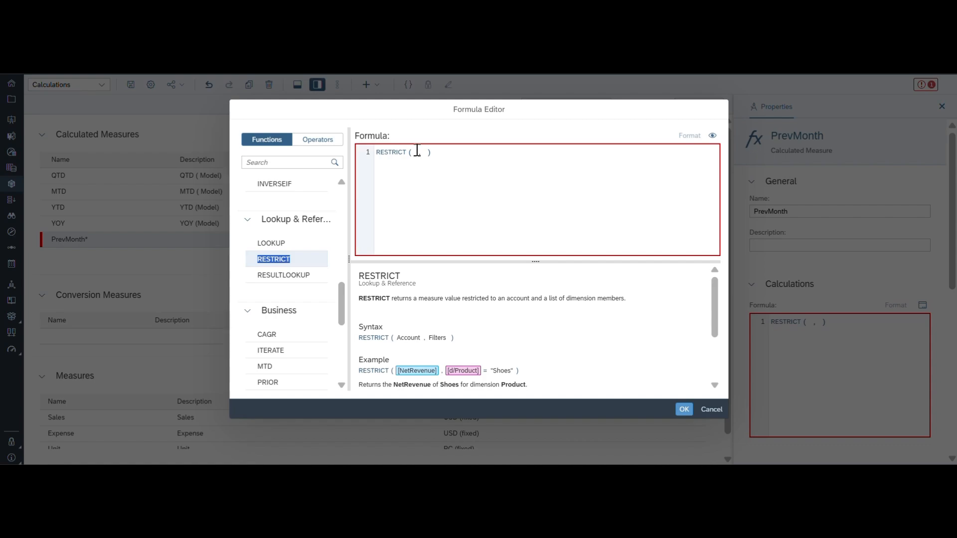
pyautogui.write('sa ')
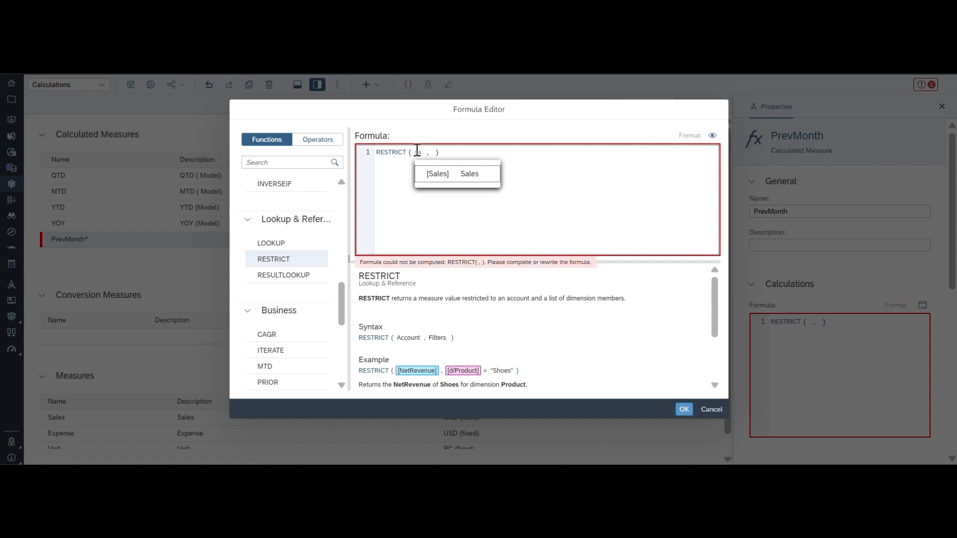
pyautogui.write('l')
pyautogui.click(440, 171)
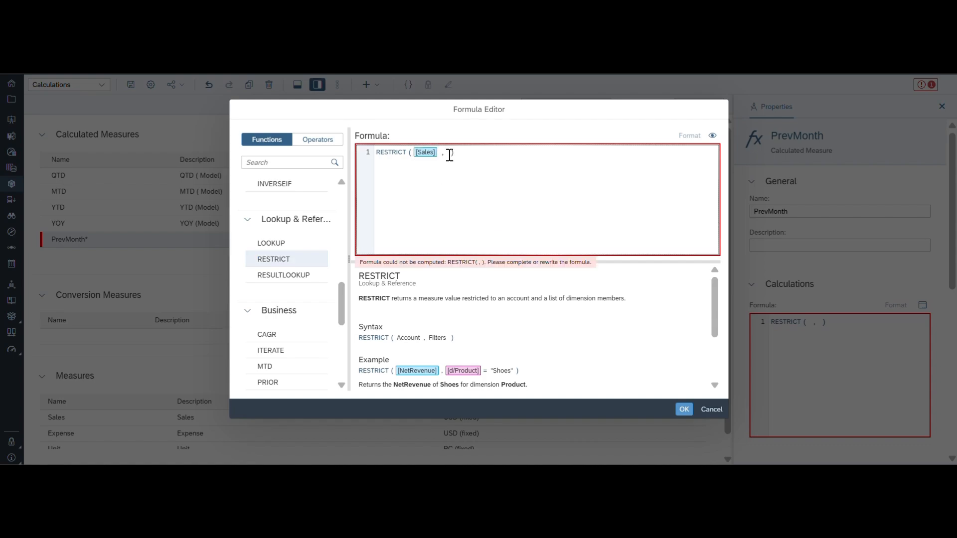
pyautogui.write('da')
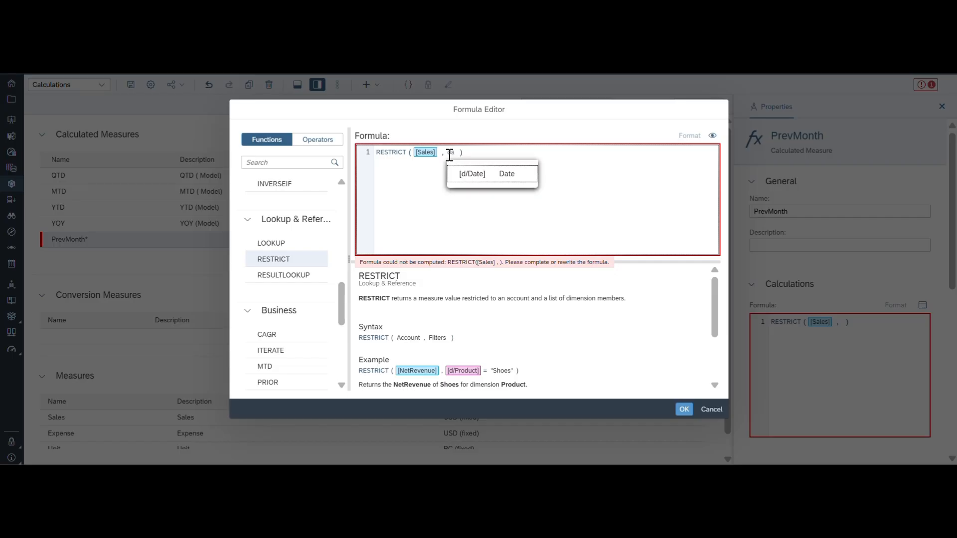
pyautogui.click(468, 173)
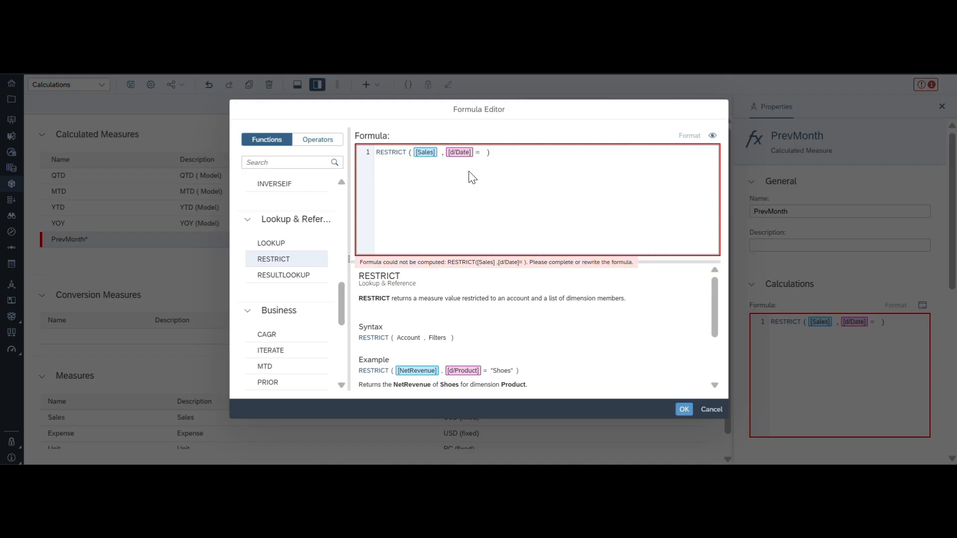
# Complete PrevMonth's date filter with Previous("Month", 1) and accept the formula.
pyautogui.moveTo(339, 298); pyautogui.dragTo(331, 372)
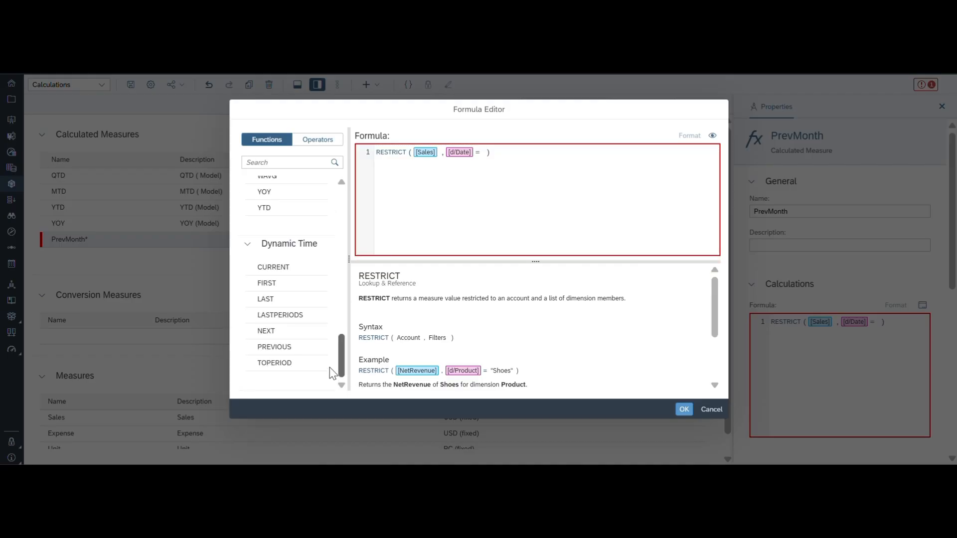
pyautogui.doubleClick(289, 346)
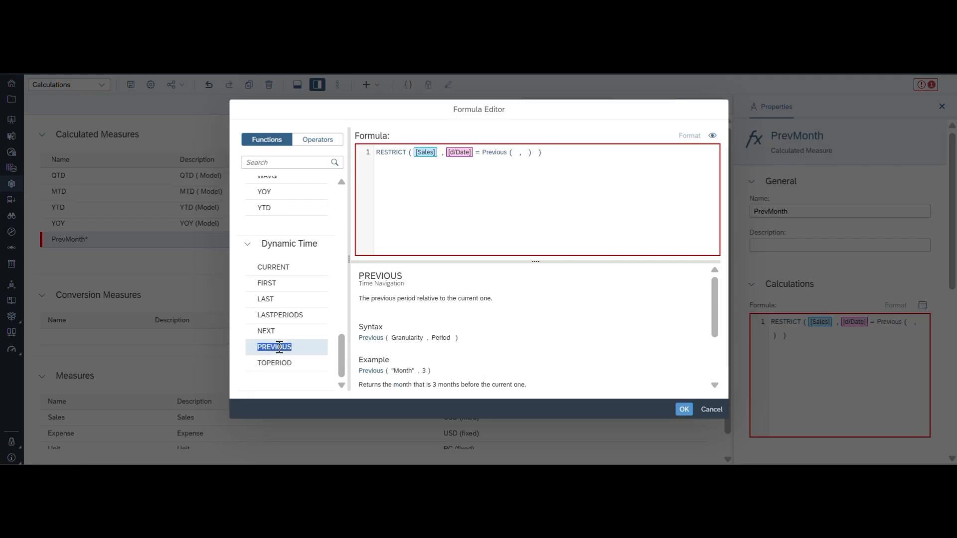
pyautogui.click(517, 152)
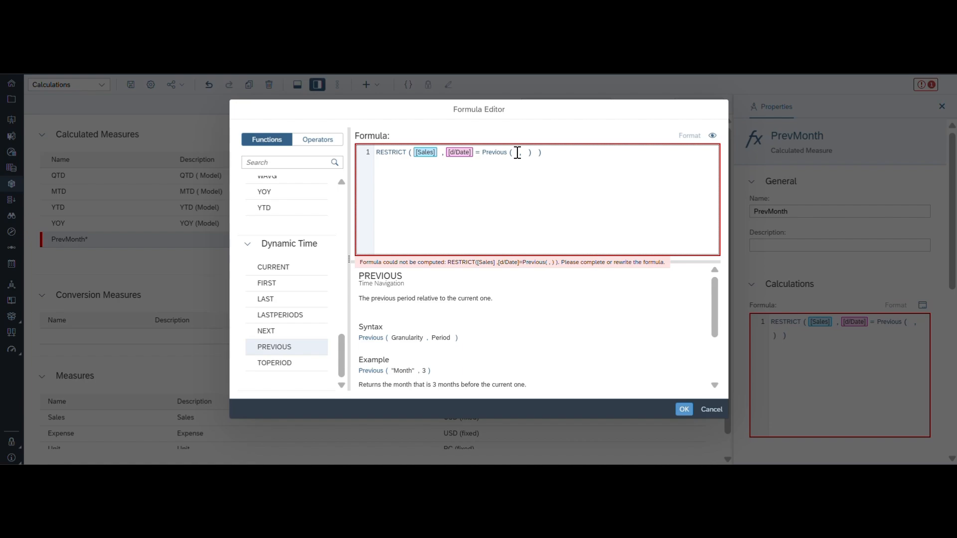
pyautogui.click(517, 153)
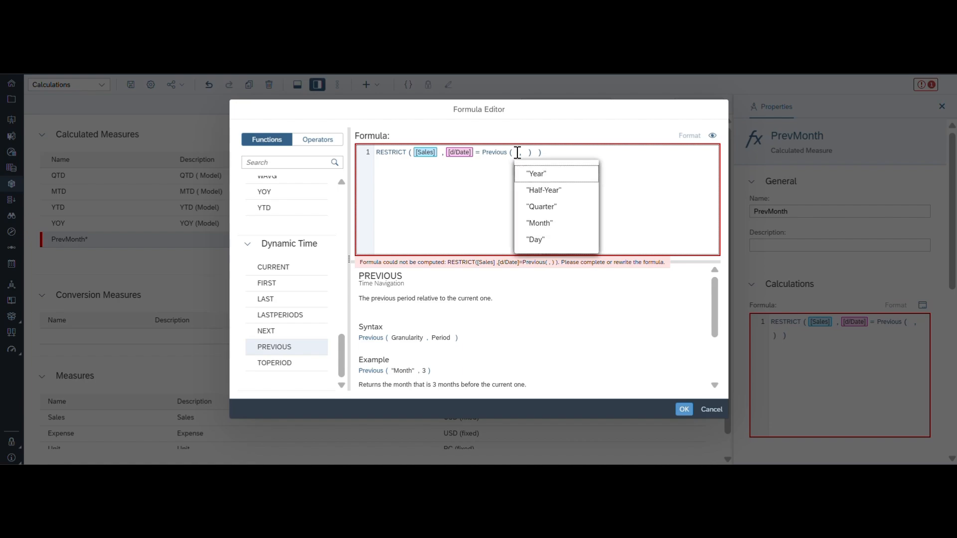
pyautogui.click(548, 224)
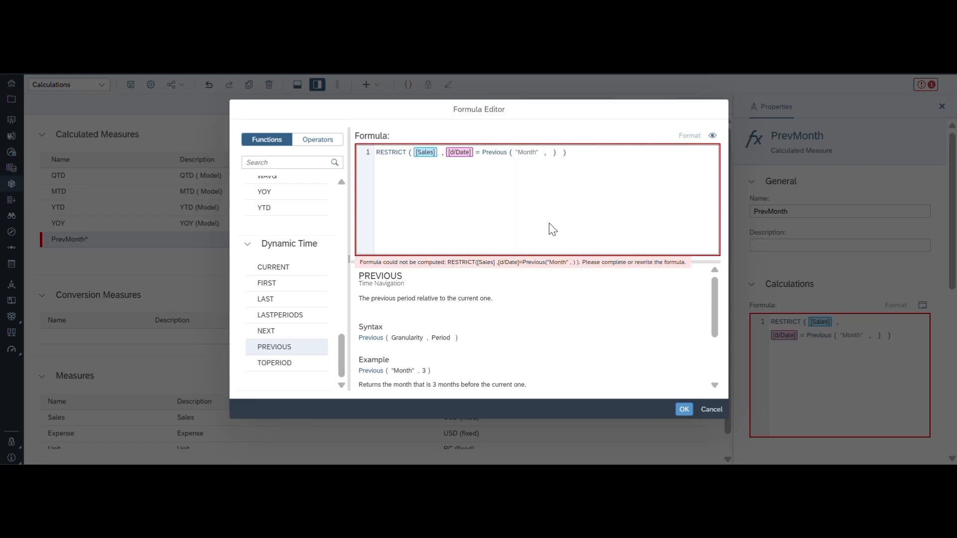
pyautogui.write('1')
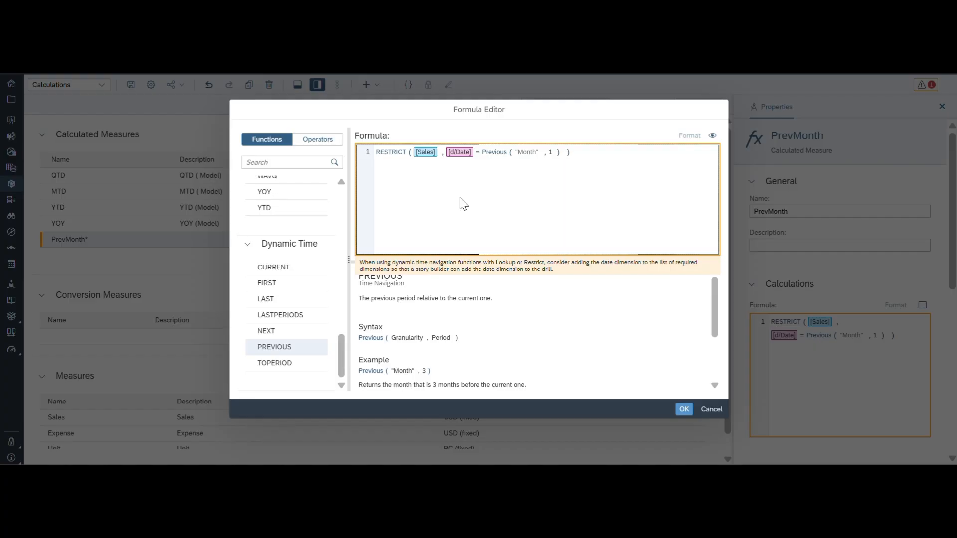
pyautogui.click(683, 410)
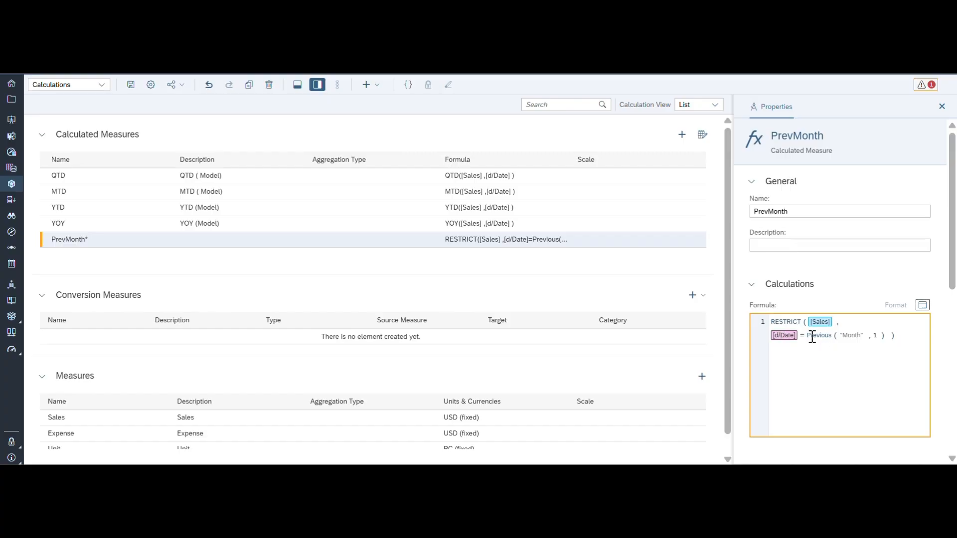
# Set Date as the required dimension of PrevMonth and save the model.
pyautogui.scroll(-5, 811, 337)
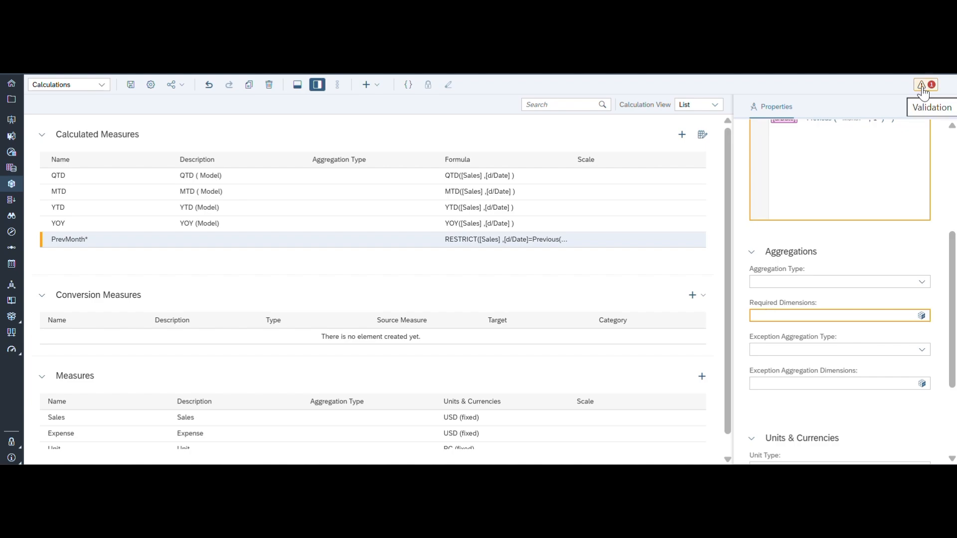
pyautogui.click(922, 316)
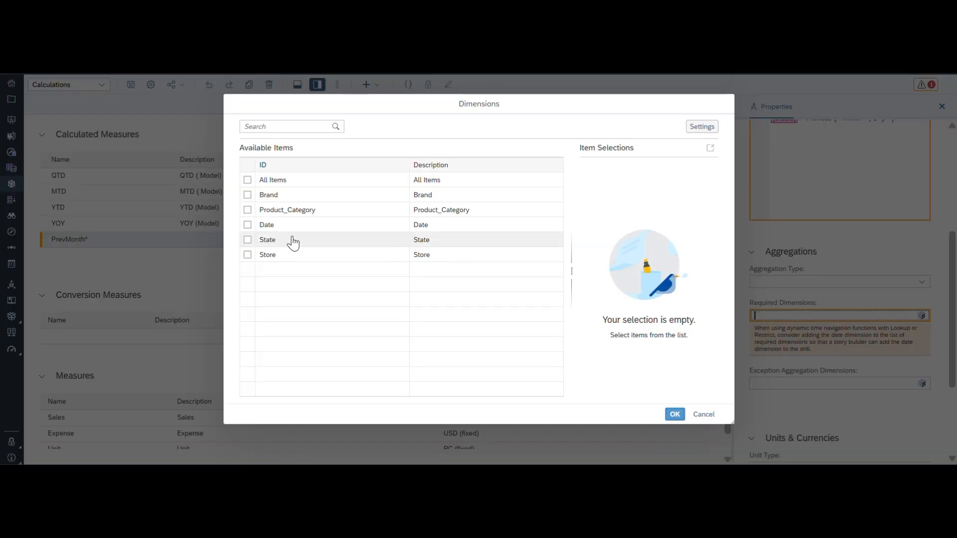
pyautogui.click(247, 225)
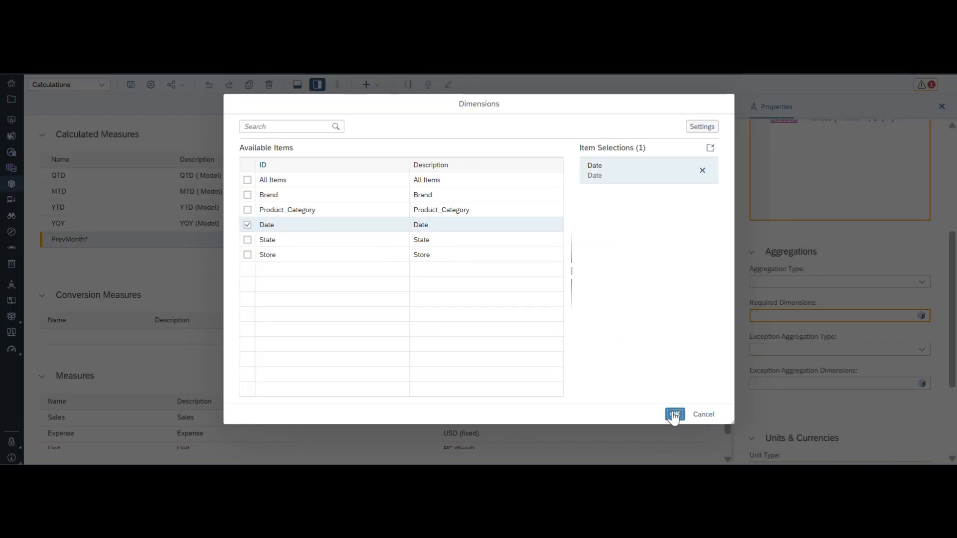
pyautogui.click(674, 414)
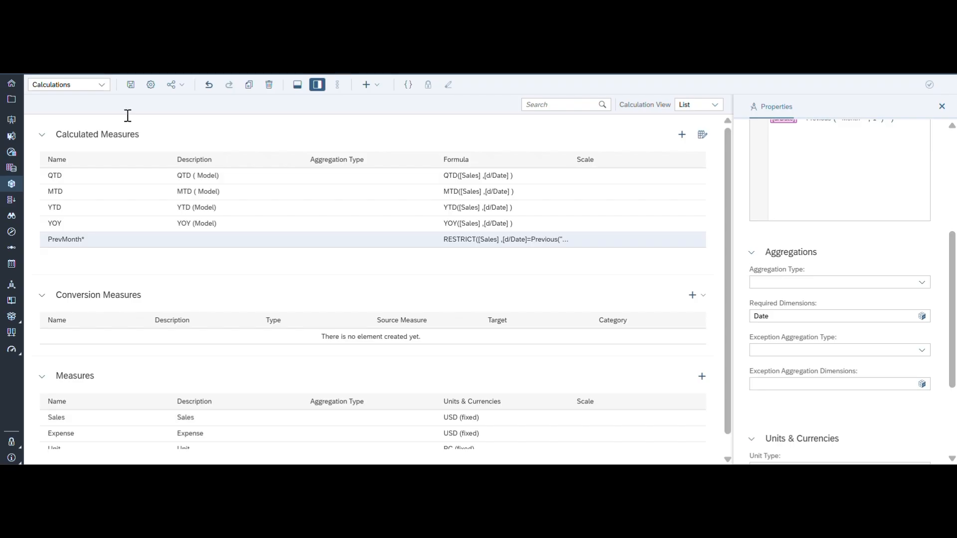
pyautogui.click(129, 85)
# Add another blank calculated measure, and copy the whole formula of PrevMonth.
pyautogui.click(86, 245)
pyautogui.click(681, 135)
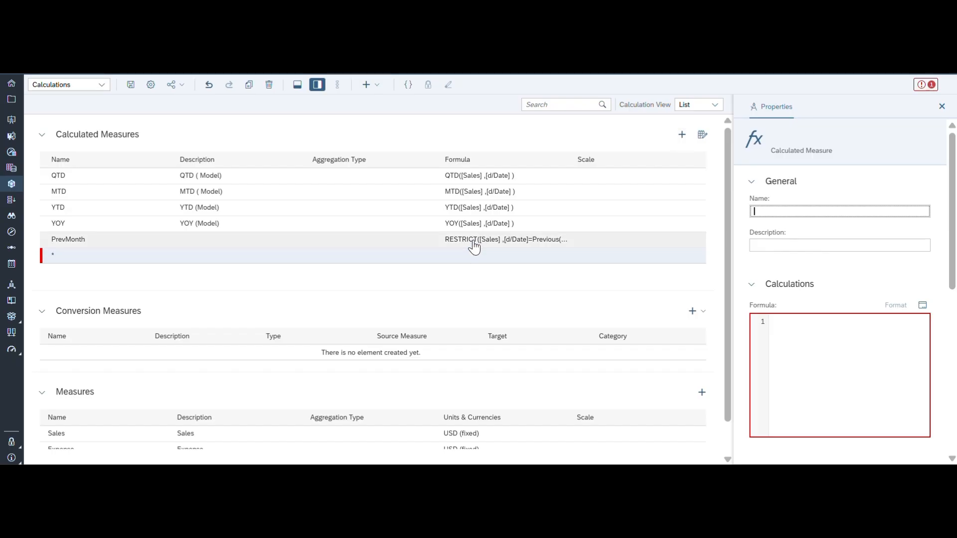
pyautogui.click(475, 244)
pyautogui.click(821, 336)
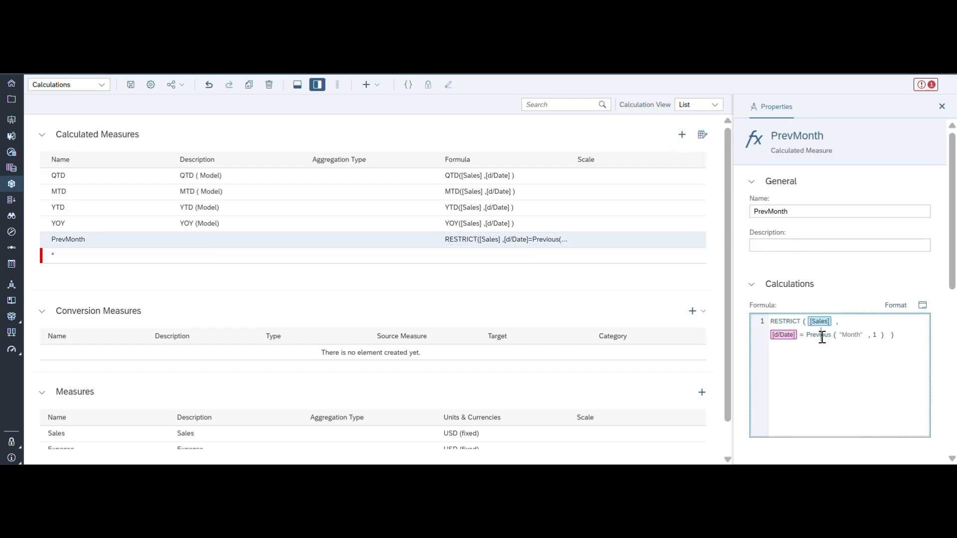
pyautogui.hotkey('ctrl', 'a')
pyautogui.hotkey('ctrl', 'c')
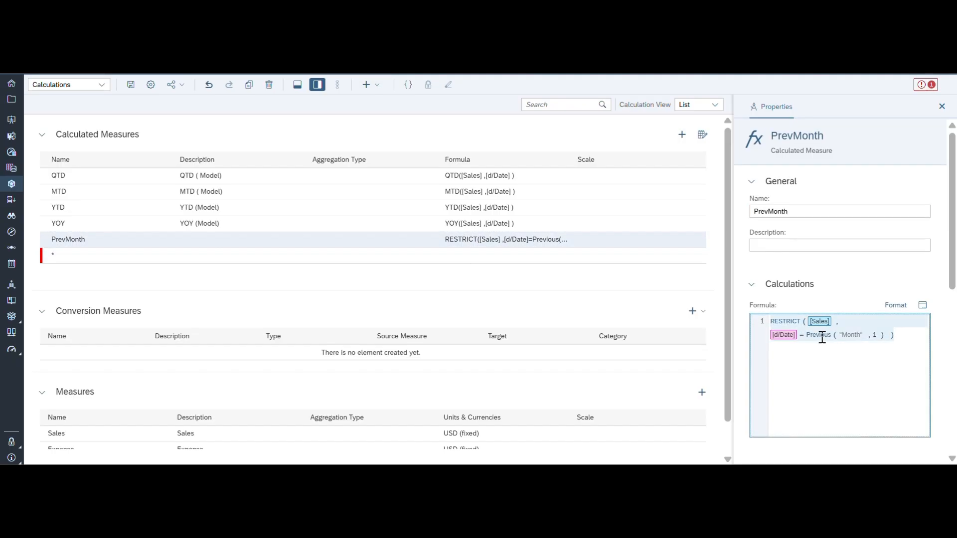
# Name the blank calculated measure PrevQuarter.
pyautogui.click(522, 256)
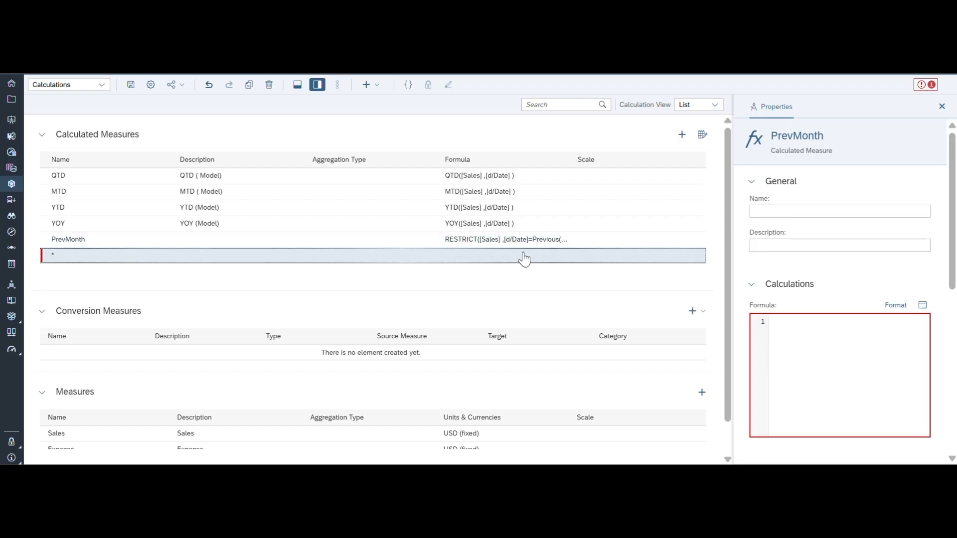
pyautogui.click(761, 211)
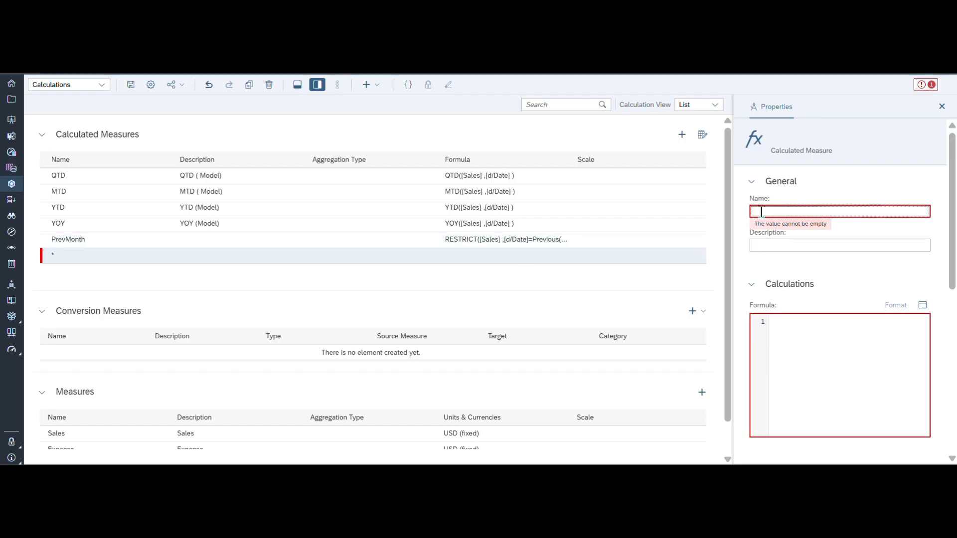
pyautogui.write('PrevQ')
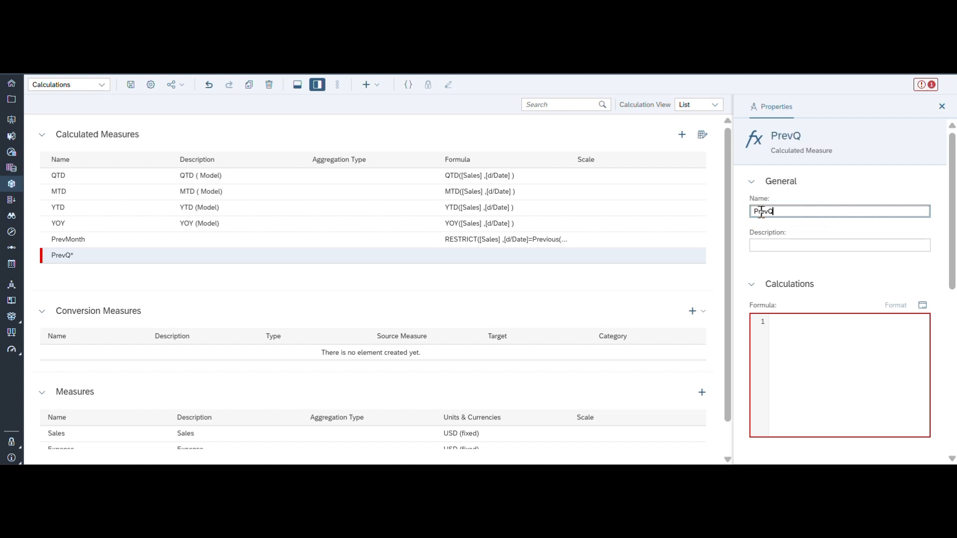
pyautogui.write('uarter')
# Paste the copied RESTRICT formula into PrevQuarter, change its Previous period to "Quarter", and accept the formula.
pyautogui.click(922, 305)
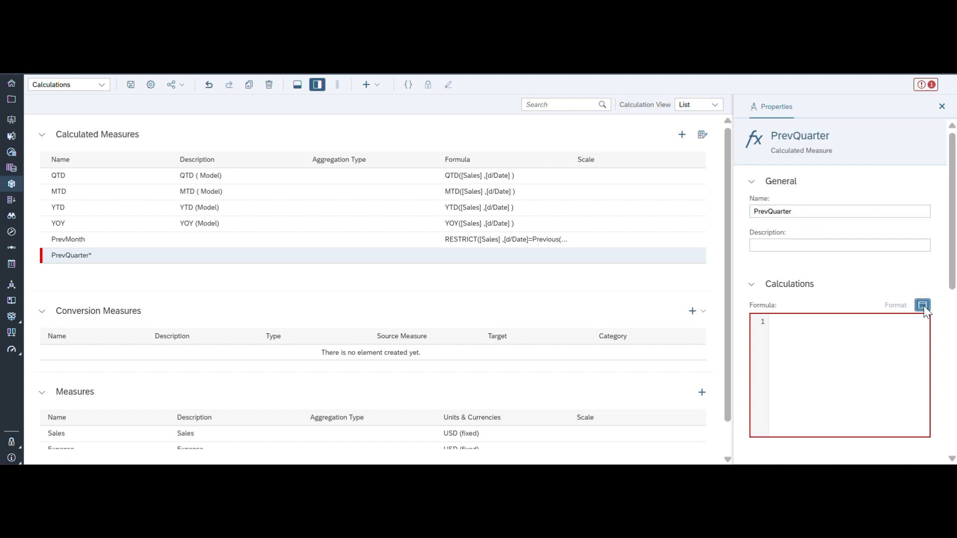
pyautogui.hotkey('ctrl', 'v')
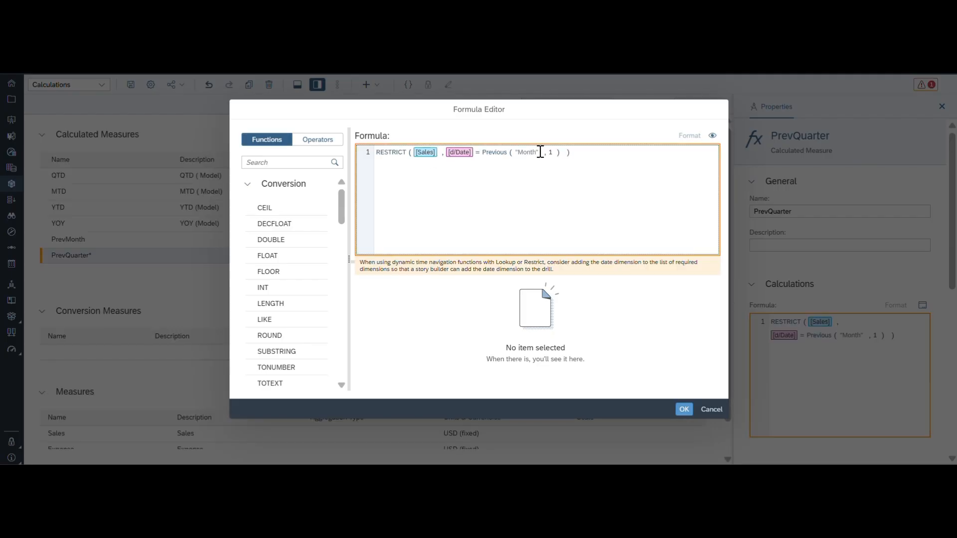
pyautogui.press('BackSpace')
pyautogui.press('BackSpace')
pyautogui.press('BackSpace')
pyautogui.press('BackSpace')
pyautogui.press('BackSpace')
pyautogui.press('BackSpace')
pyautogui.press('BackSpace')
pyautogui.hotkey('ctrl', 'space')
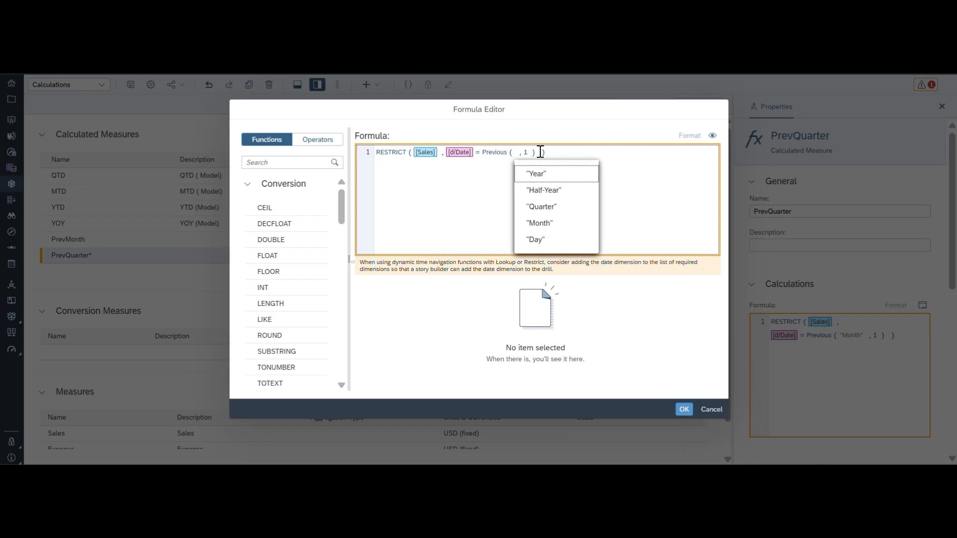
pyautogui.click(548, 207)
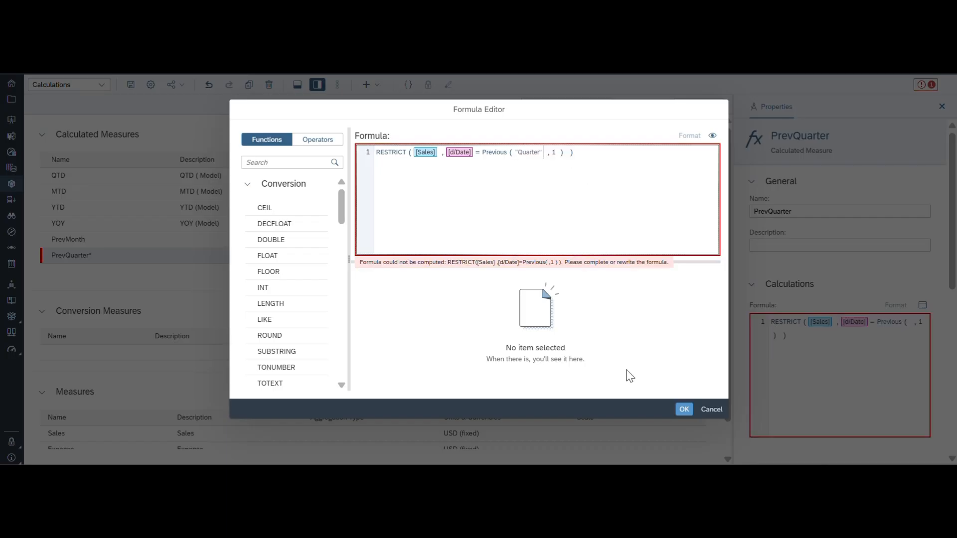
pyautogui.click(684, 409)
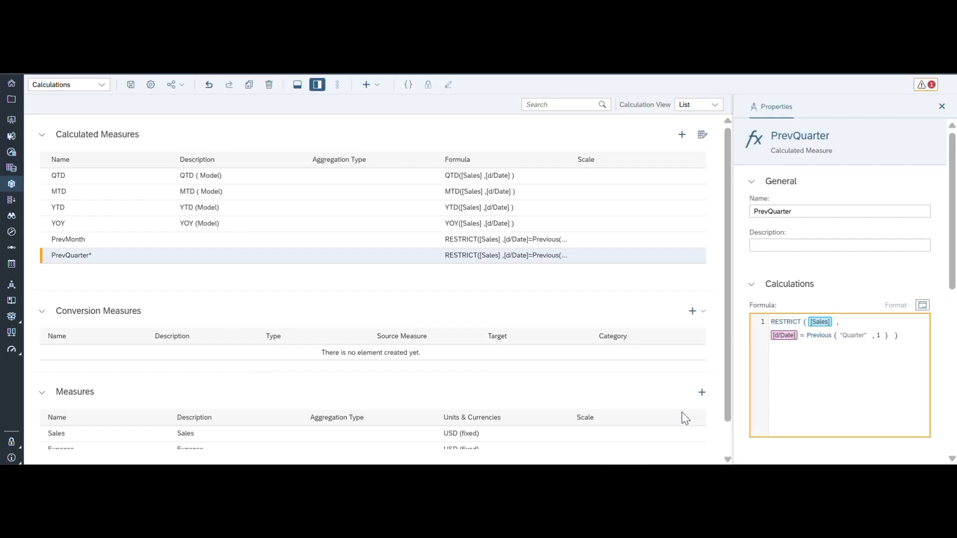
# Set Date as the required dimension of PrevQuarter and save the model.
pyautogui.scroll(-4, 892, 397)
pyautogui.click(921, 321)
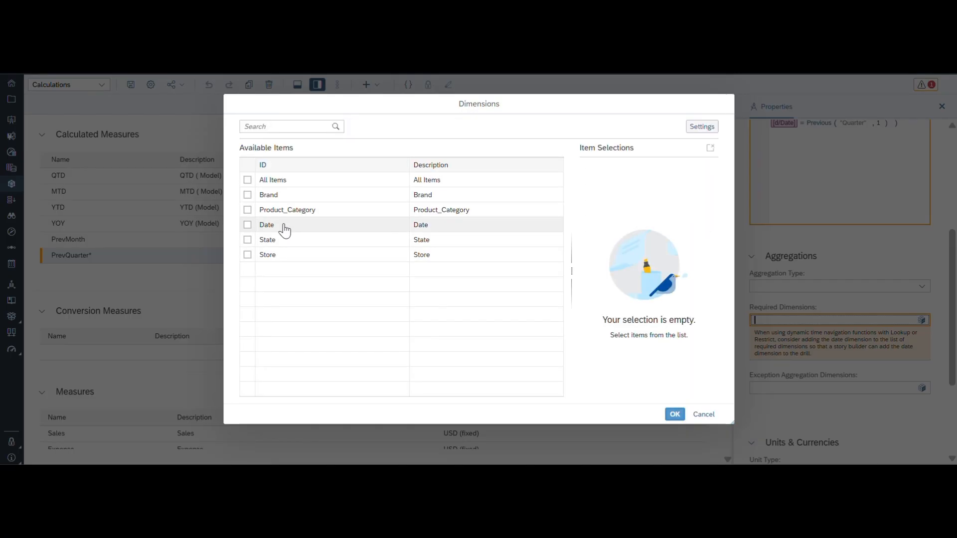
pyautogui.click(281, 226)
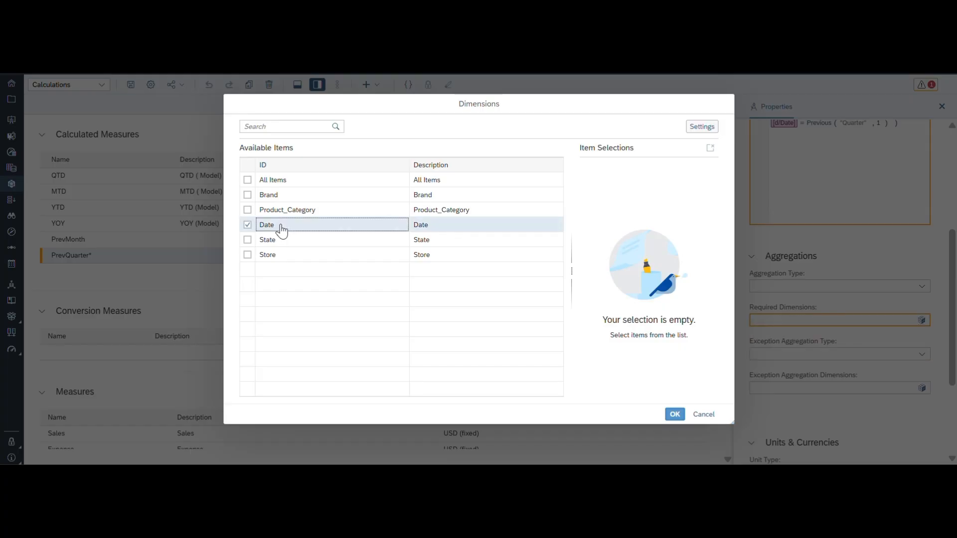
pyautogui.click(674, 415)
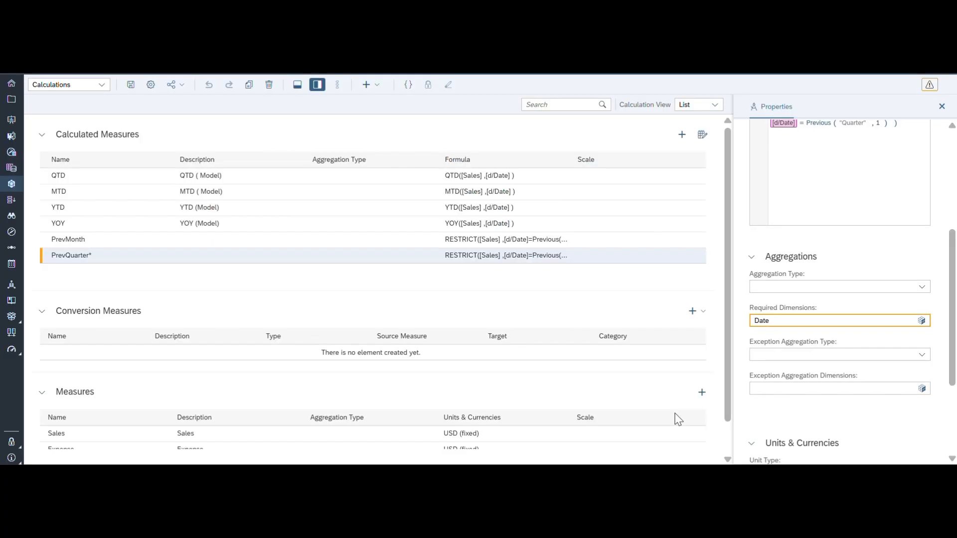
pyautogui.click(130, 85)
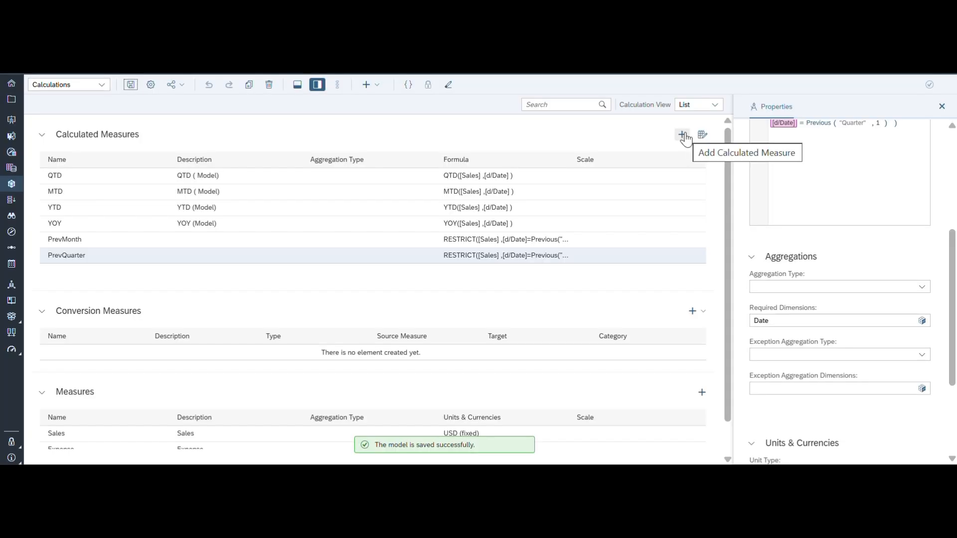
# Add a calculated measure named PY with the formula RESTRICT([Sales] ,[d/Date]=Previous("Month",1)).
pyautogui.click(682, 134)
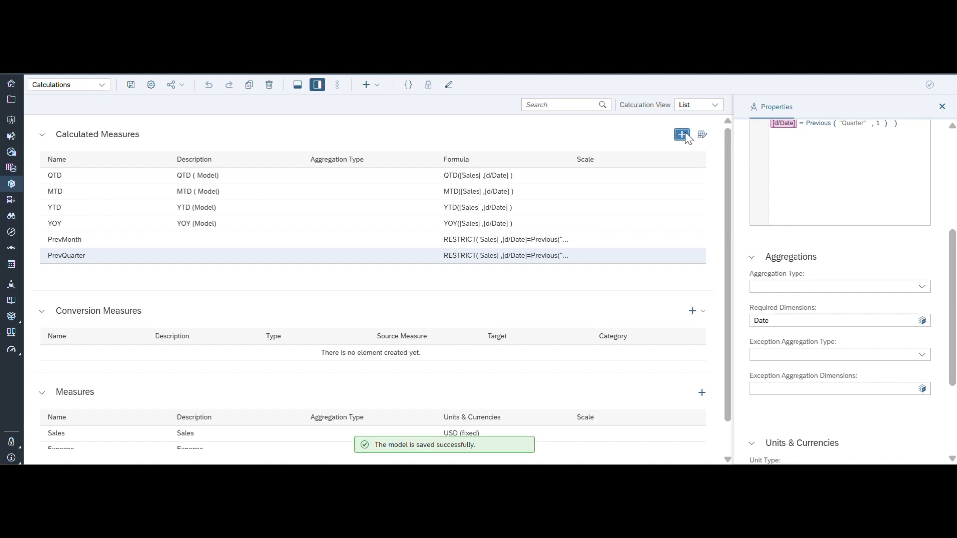
pyautogui.write('PY')
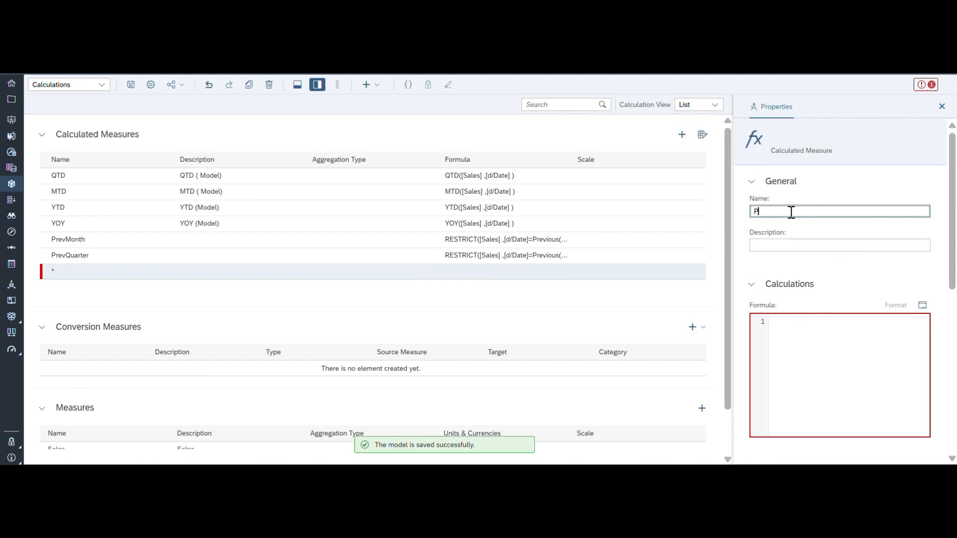
pyautogui.click(800, 324)
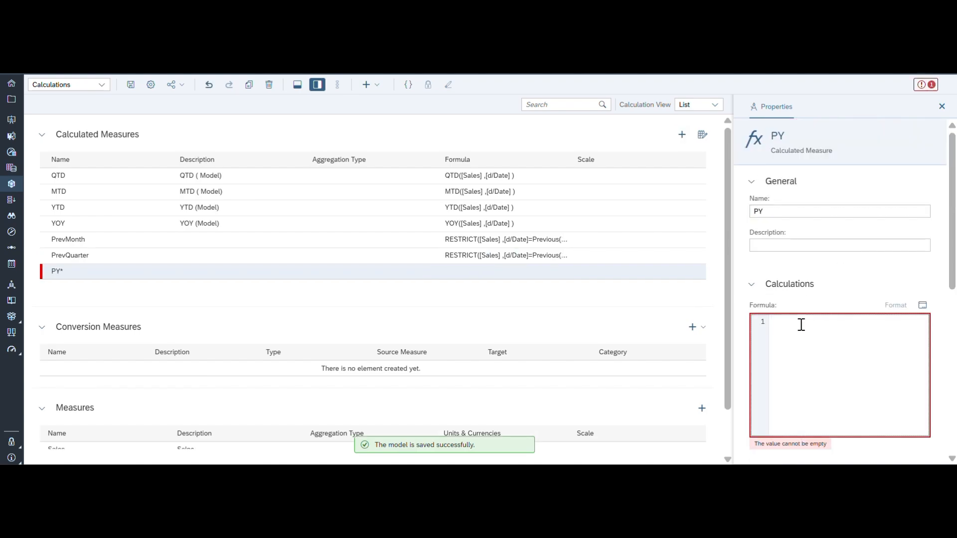
pyautogui.write('RESTRICT([Sales] ,[d/Date]=Previous("Month",1))')
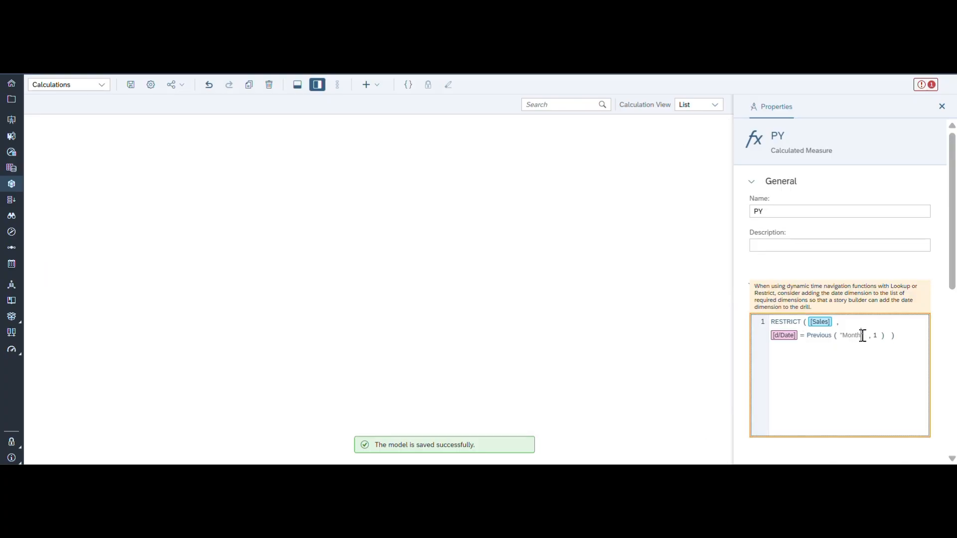
# Change the Previous period in PY's formula to "Year".
pyautogui.click(862, 335)
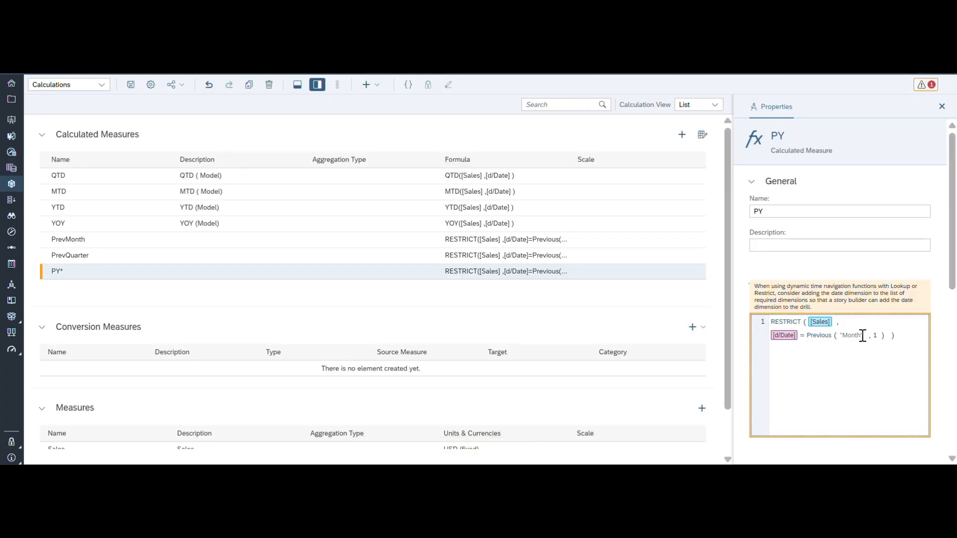
pyautogui.press('BackSpace')
pyautogui.press('BackSpace')
pyautogui.press('BackSpace')
pyautogui.press('BackSpace')
pyautogui.press('BackSpace')
pyautogui.press('BackSpace')
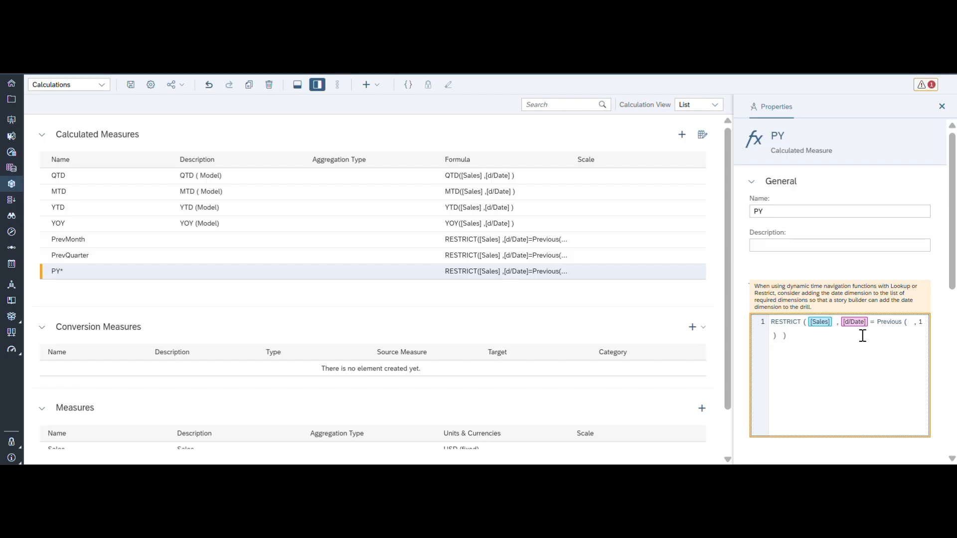
pyautogui.click(778, 234)
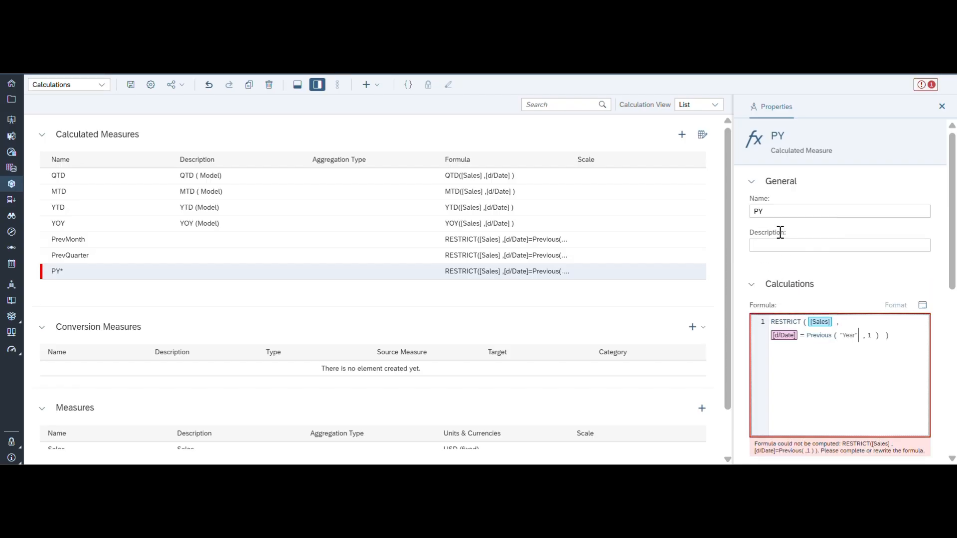
# Set Date as the required dimension of PY and save the model.
pyautogui.scroll(-5, 857, 377)
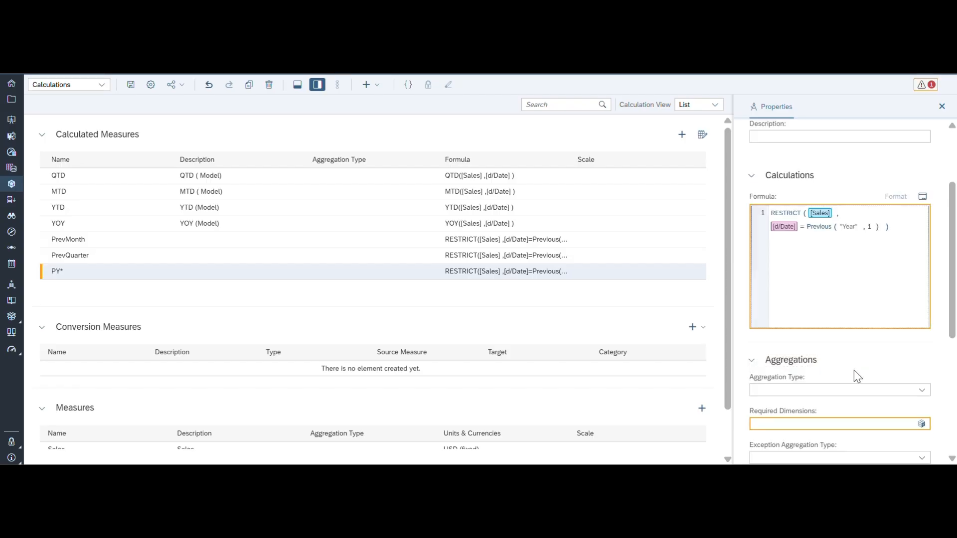
pyautogui.click(921, 327)
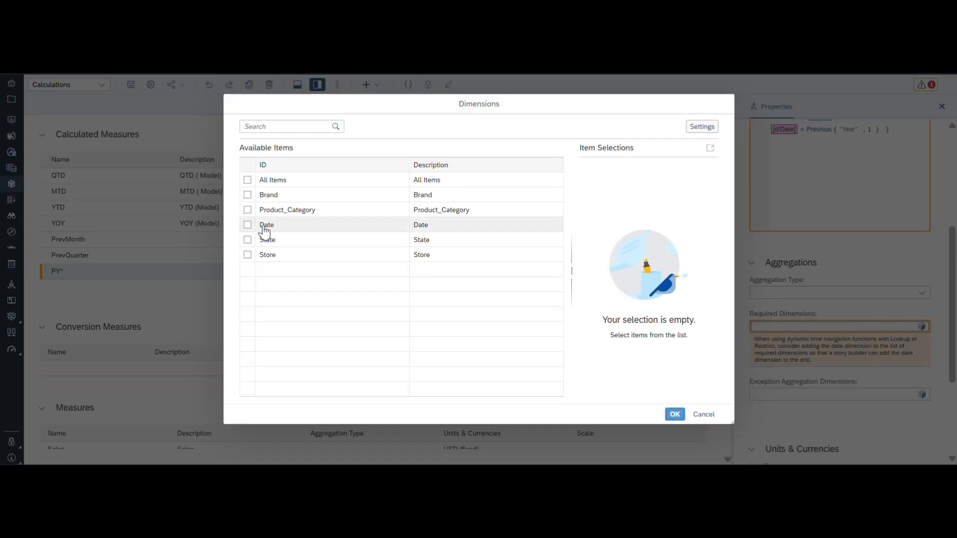
pyautogui.click(264, 227)
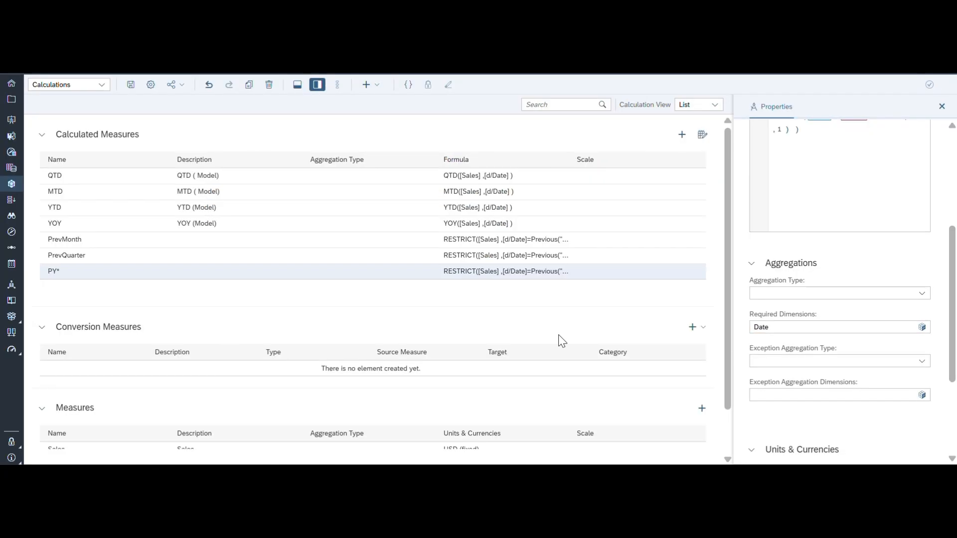
pyautogui.click(130, 84)
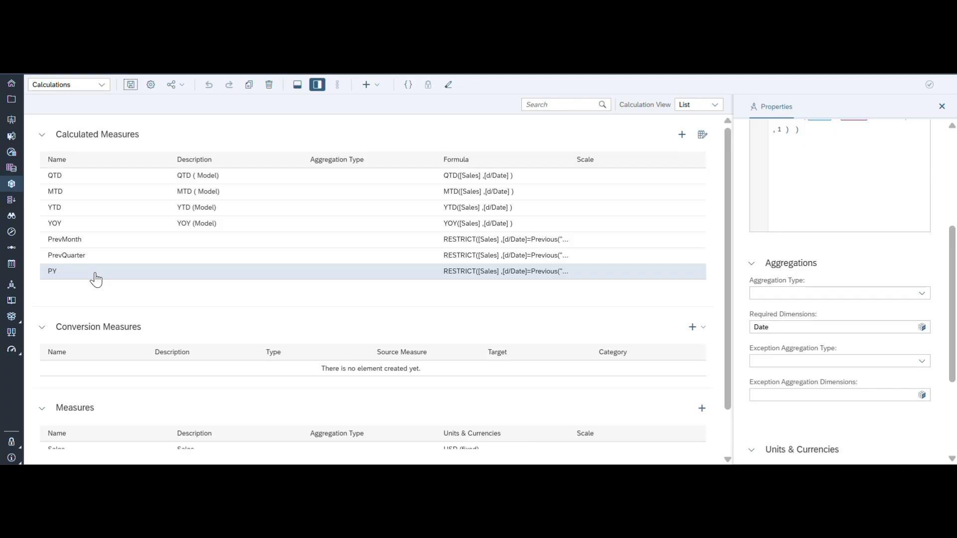
pyautogui.click(130, 84)
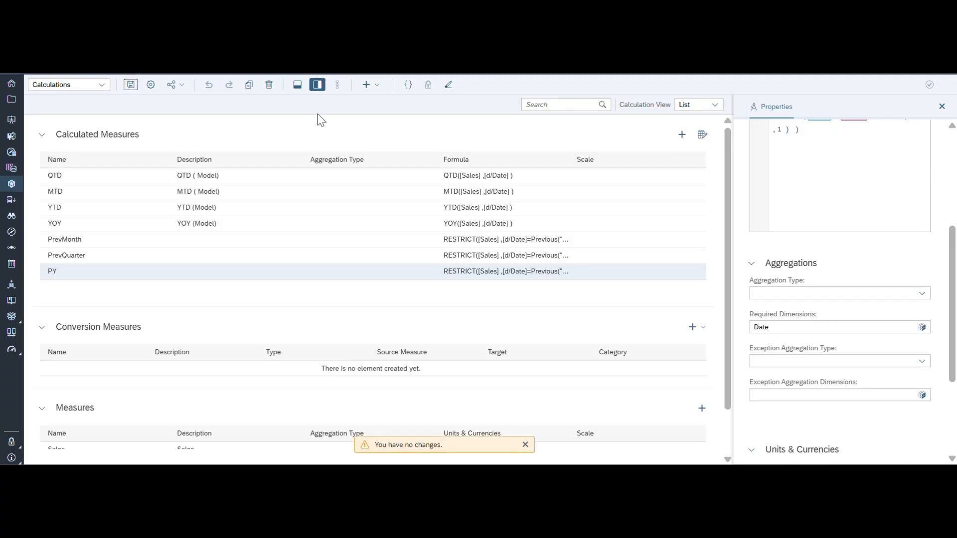
# Show the data preview, hide the measure properties, and add QTD, MTD, YTD, YOY, PrevMonth and PrevQuarter to the preview's measures filter.
pyautogui.click(296, 85)
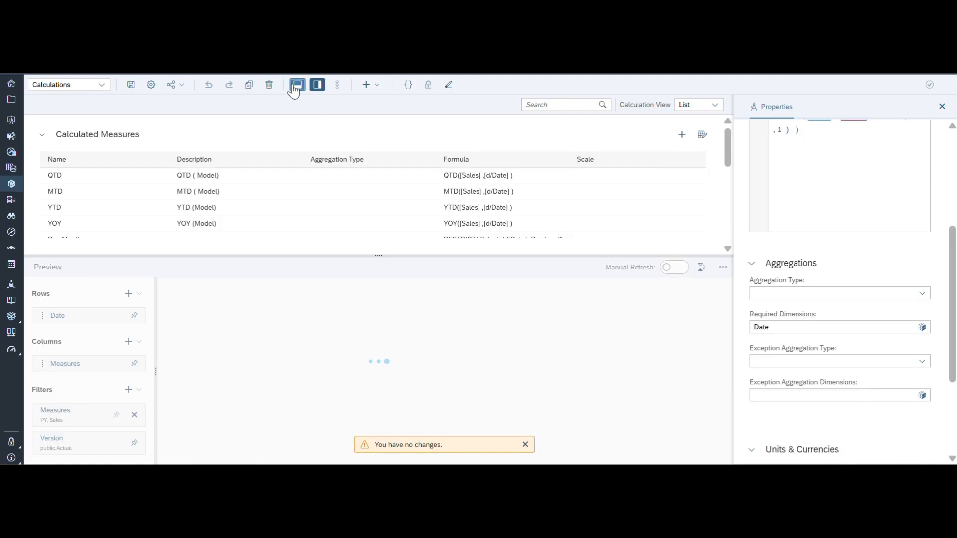
pyautogui.click(317, 85)
pyautogui.click(78, 417)
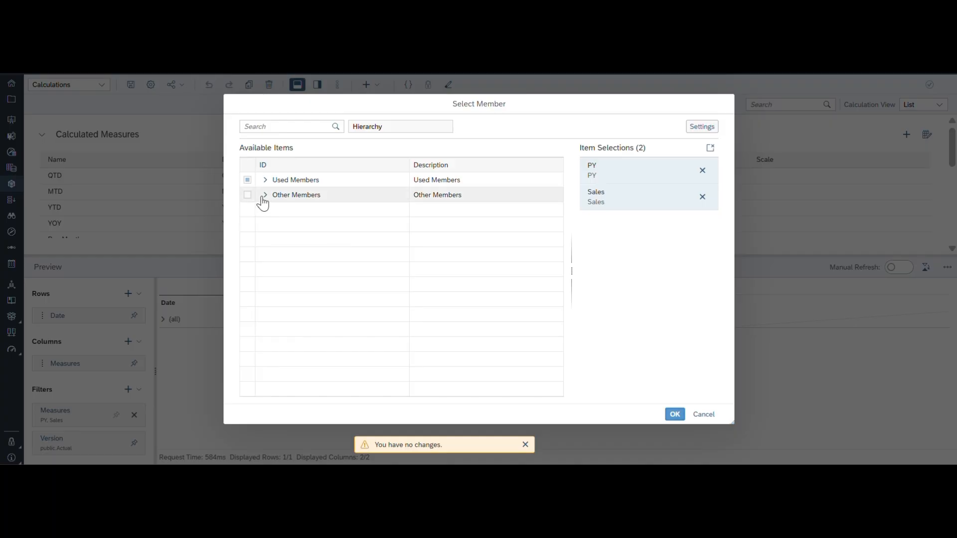
pyautogui.click(264, 196)
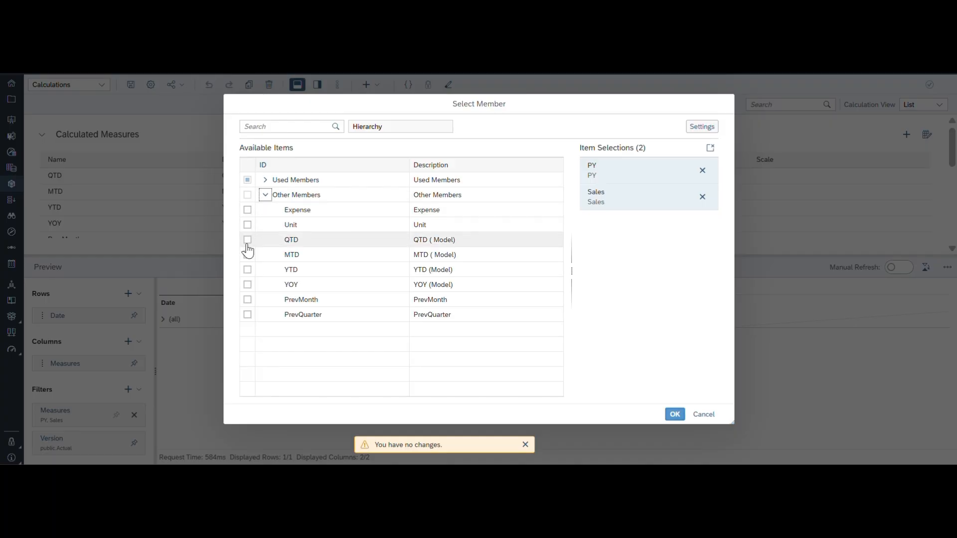
pyautogui.click(247, 300)
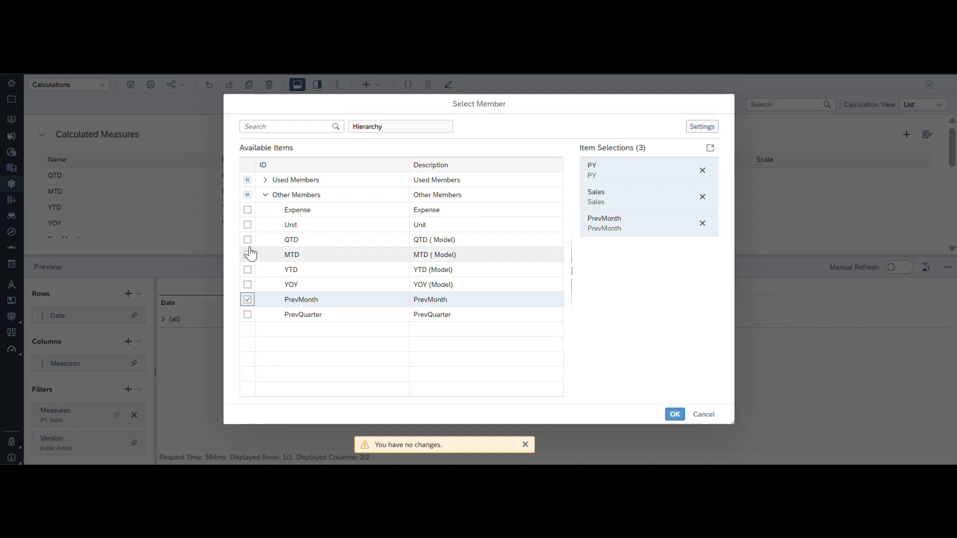
pyautogui.click(248, 241)
pyautogui.click(247, 255)
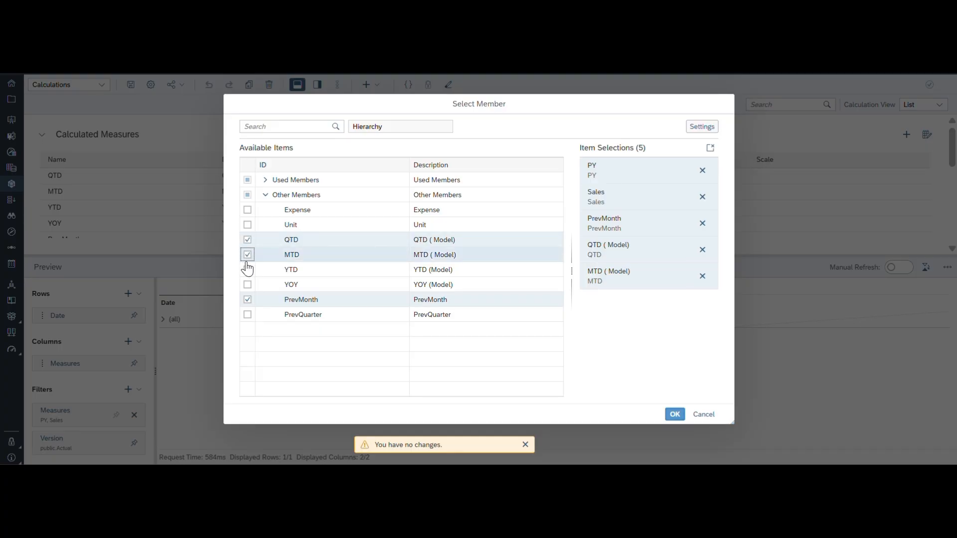
pyautogui.click(247, 270)
pyautogui.click(246, 285)
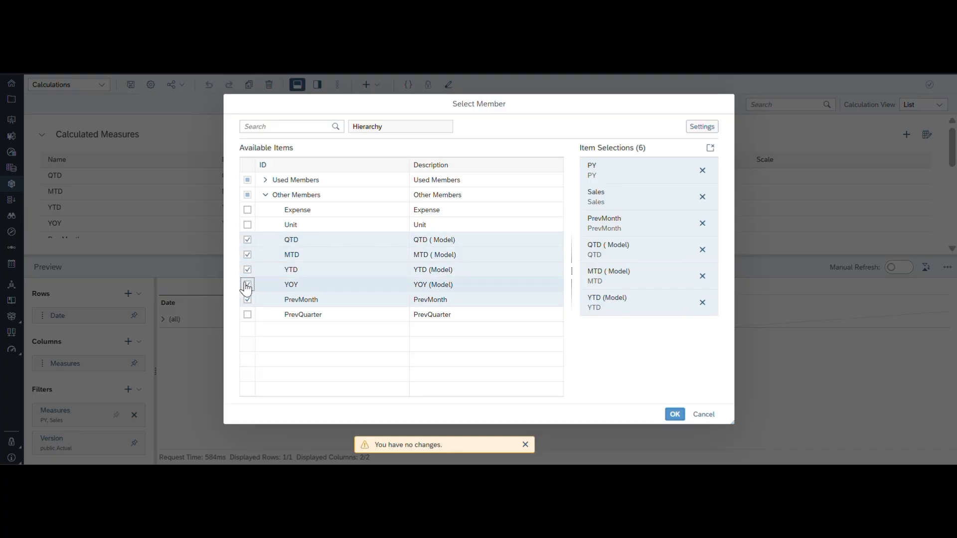
pyautogui.click(247, 315)
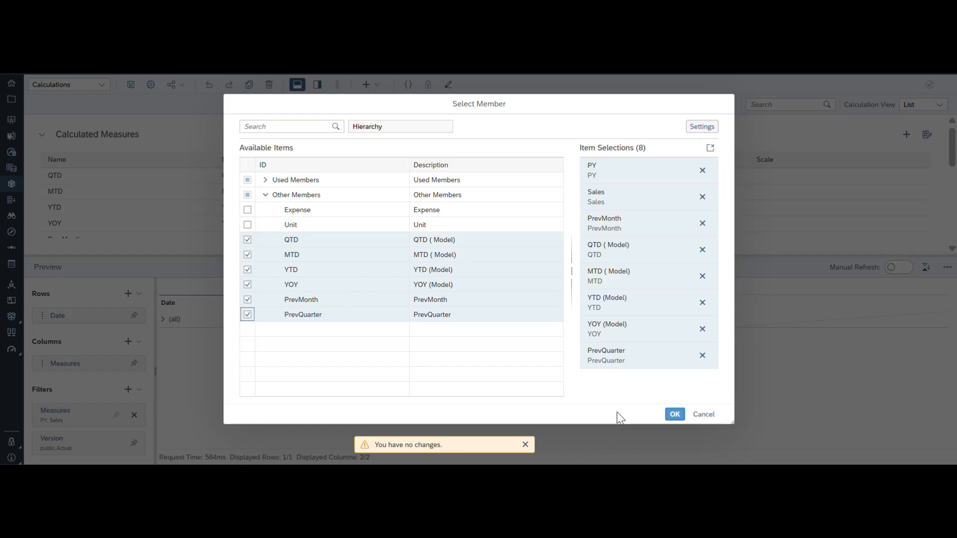
pyautogui.click(674, 415)
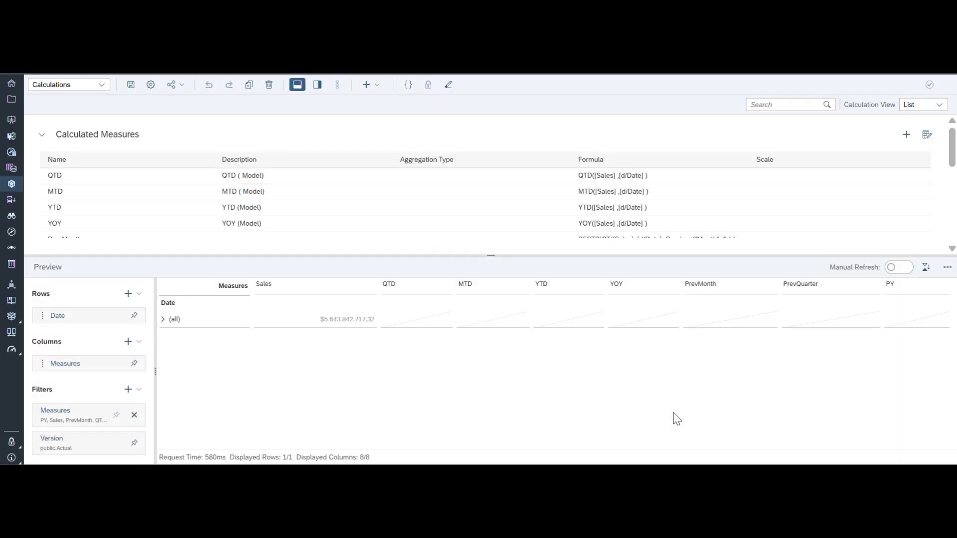
# Expand the preview's Date hierarchy to the quarters of 2025 H1 and 2024 H2.
pyautogui.click(163, 319)
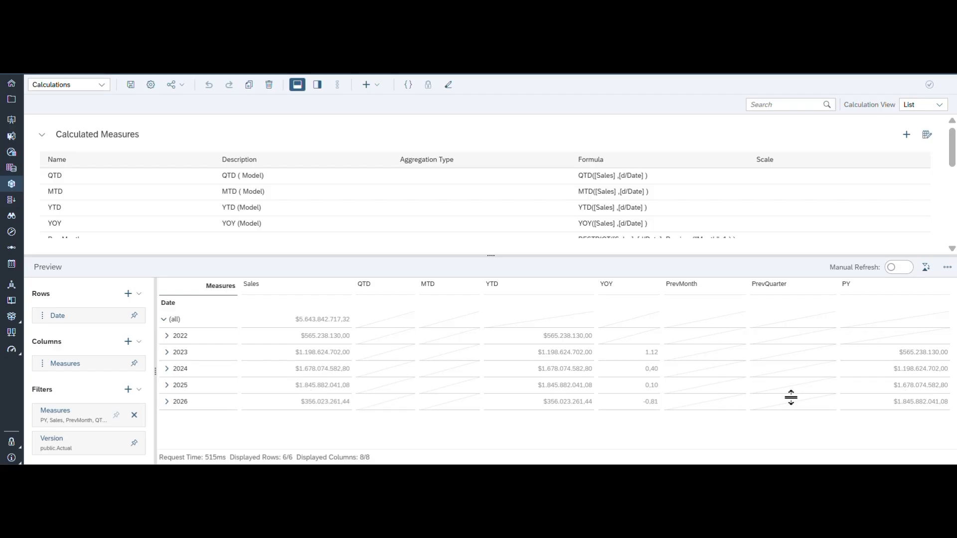
pyautogui.click(167, 387)
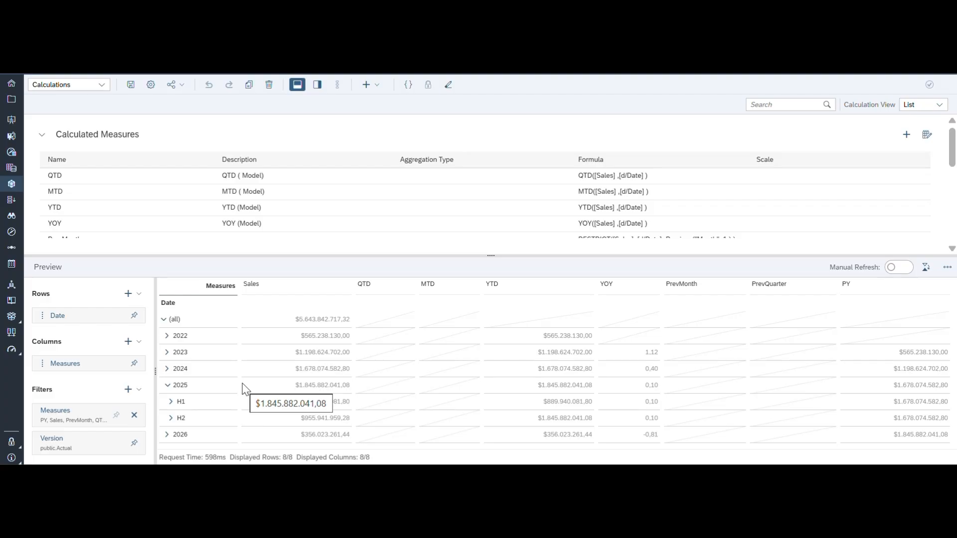
pyautogui.click(173, 402)
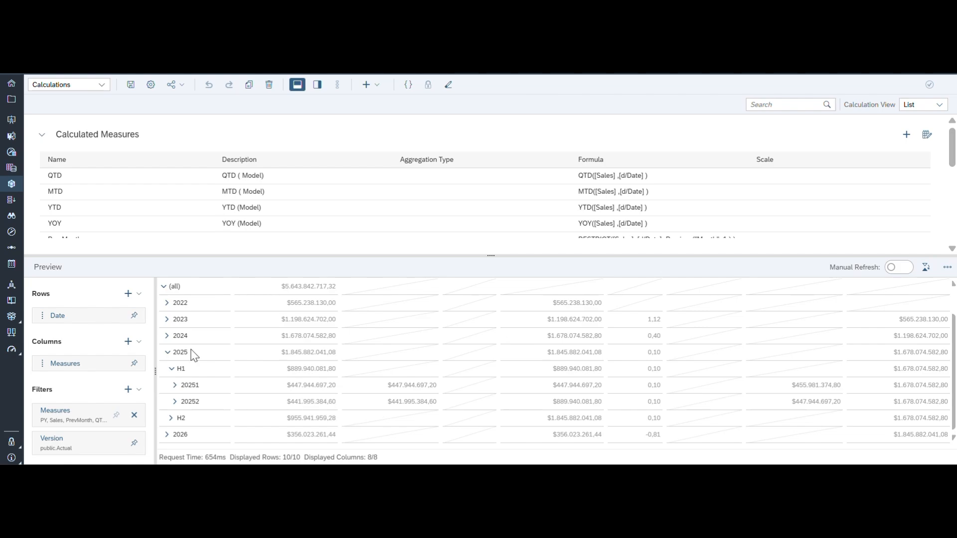
pyautogui.click(168, 339)
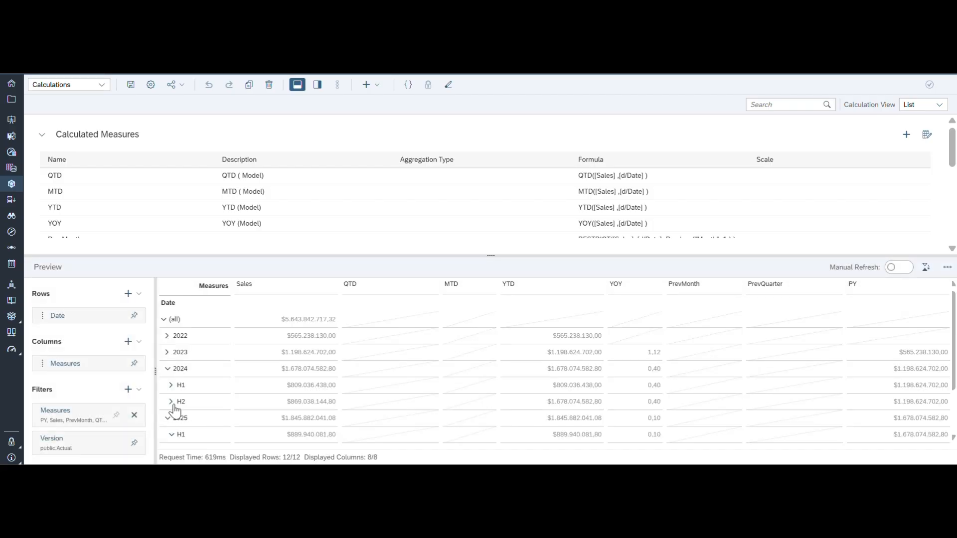
pyautogui.scroll(-1, 175, 405)
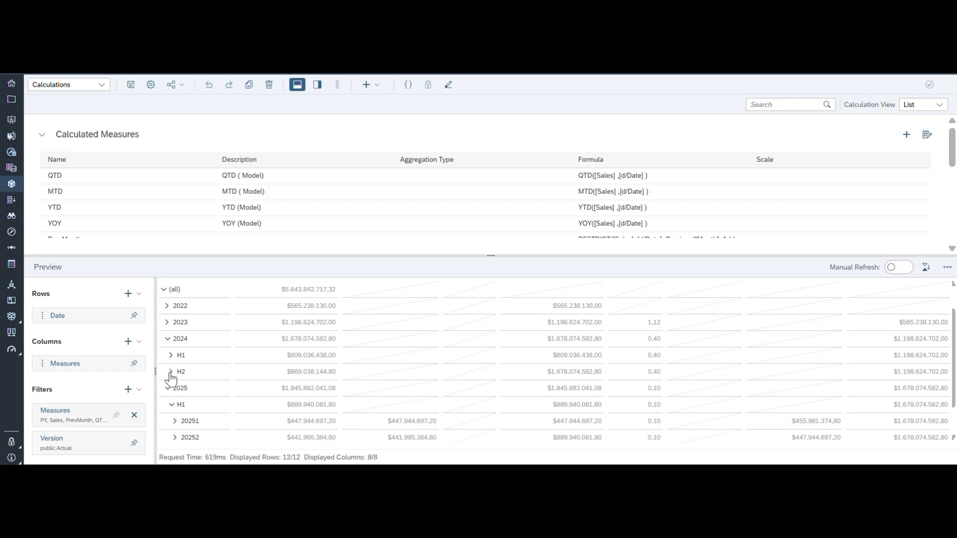
pyautogui.click(172, 376)
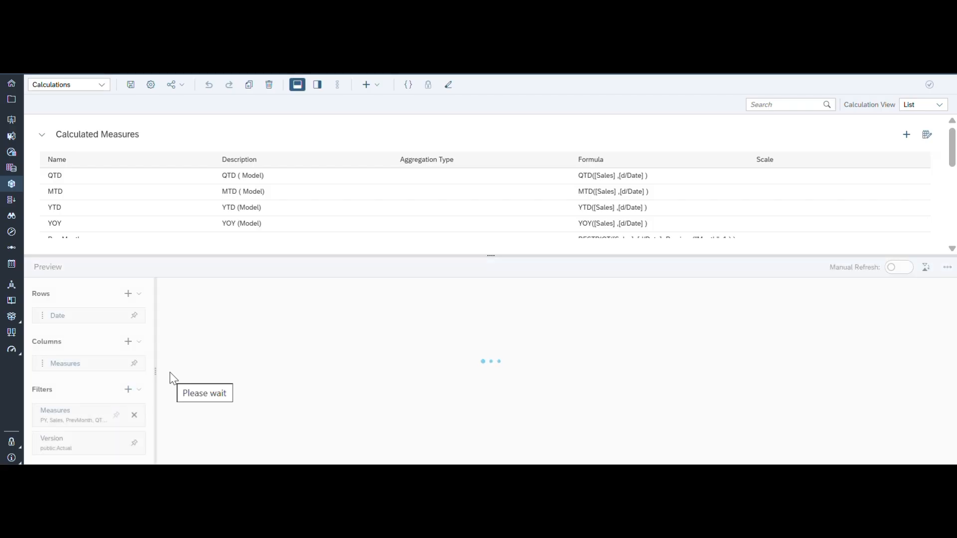
pyautogui.scroll(-3, 241, 397)
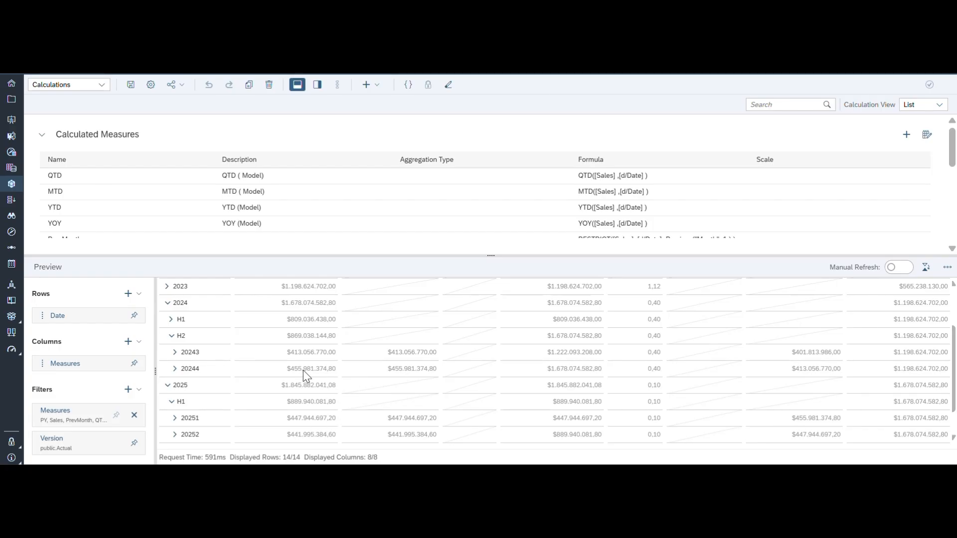
# Compare the previewed values of the calculated measures across years, half-years and quarters with the formulas in the Calculated Measures list.
pyautogui.scroll(3, 303, 370)
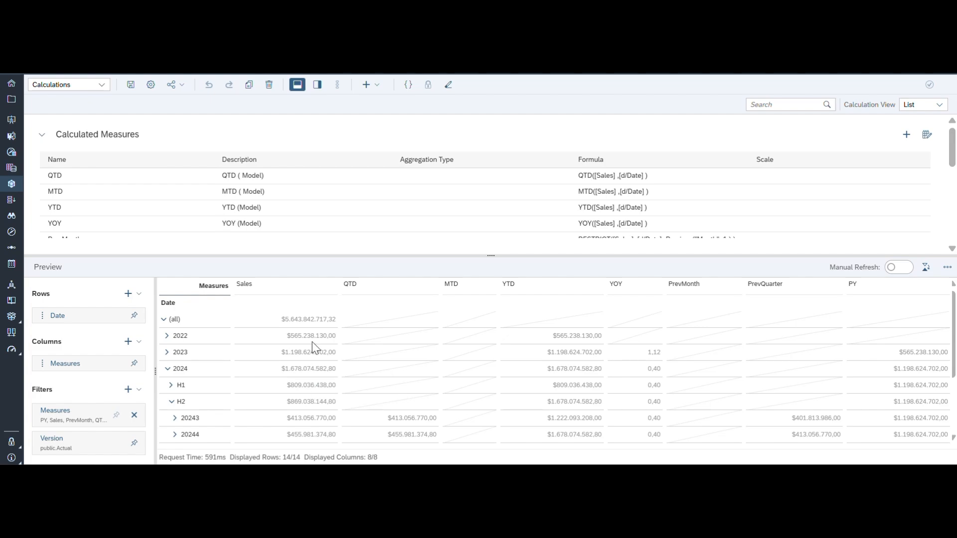
pyautogui.scroll(-3, 402, 322)
pyautogui.scroll(3, 403, 322)
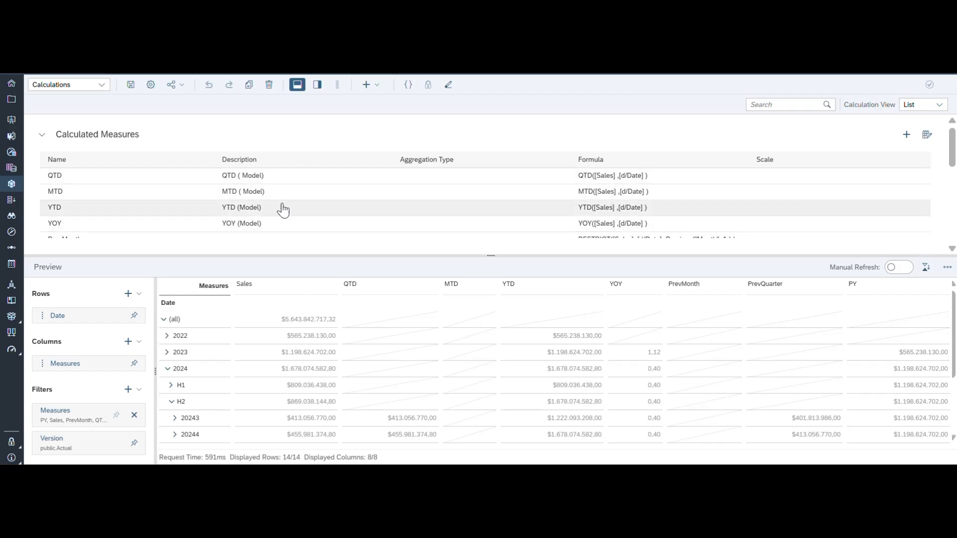
pyautogui.scroll(-1, 279, 232)
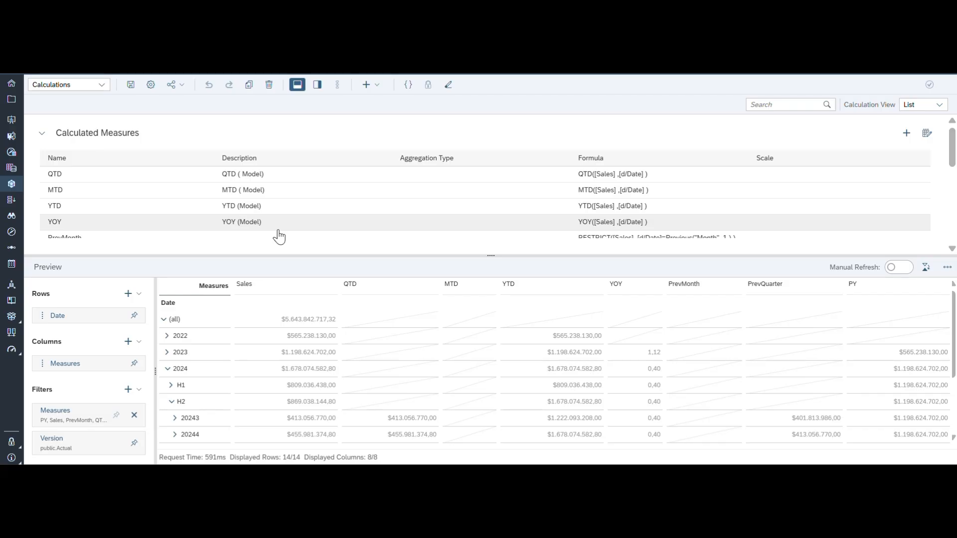
pyautogui.scroll(-3, 279, 236)
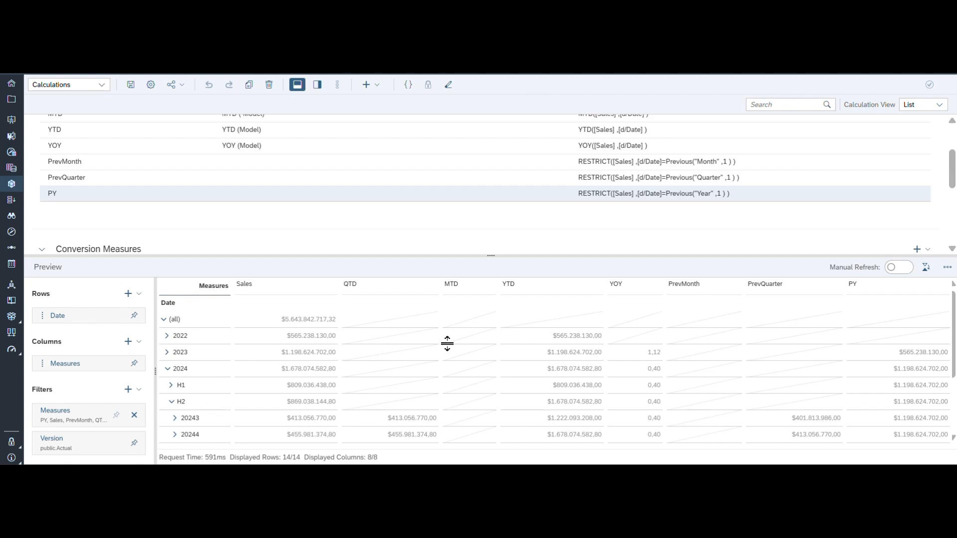
pyautogui.scroll(-1, 743, 365)
pyautogui.scroll(-3, 745, 371)
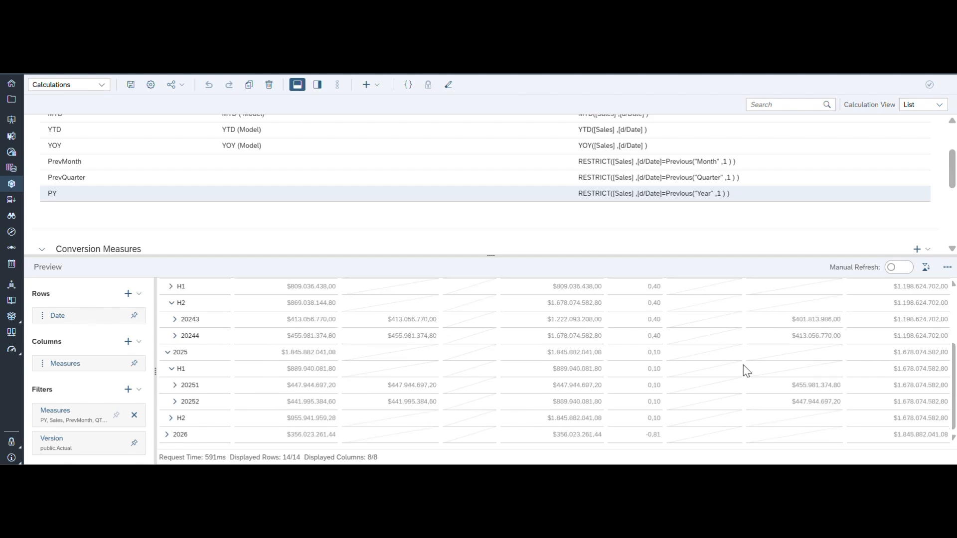
pyautogui.scroll(3, 746, 371)
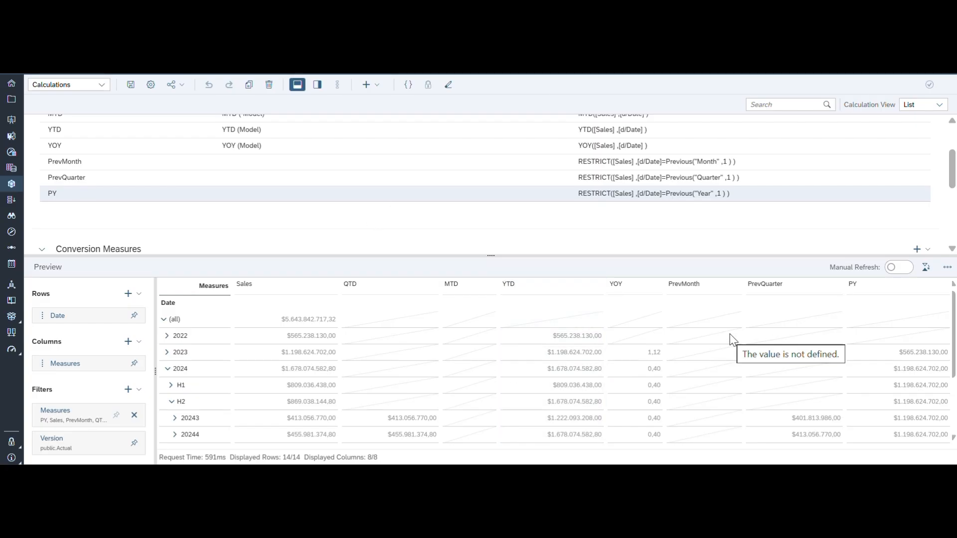
pyautogui.scroll(-2, 729, 334)
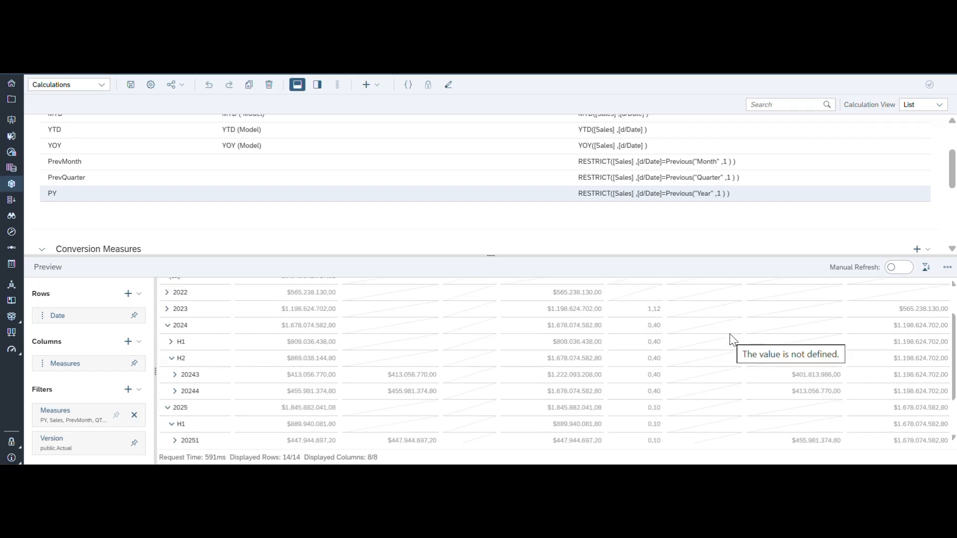
pyautogui.scroll(-2, 730, 335)
pyautogui.scroll(5, 730, 335)
pyautogui.scroll(1, 541, 238)
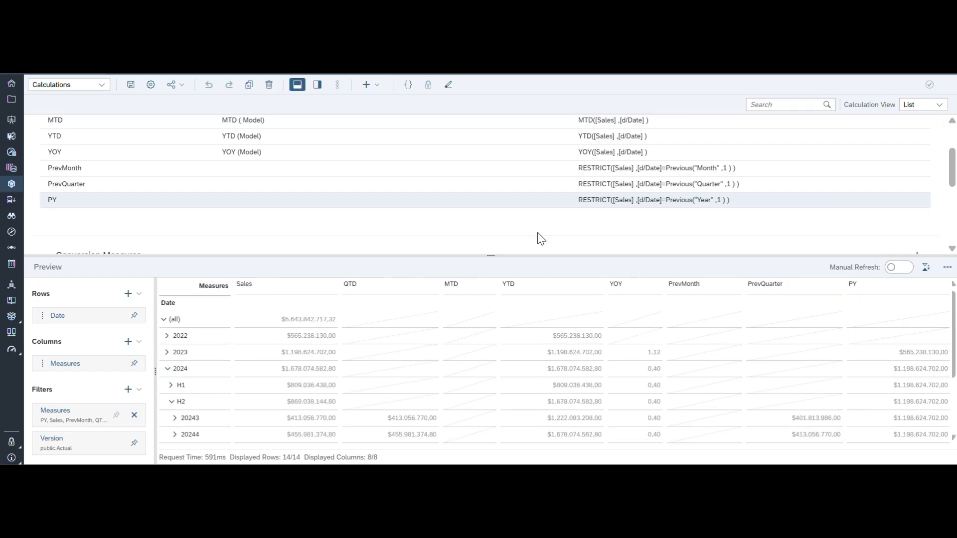
pyautogui.scroll(2, 541, 239)
pyautogui.scroll(1, 539, 239)
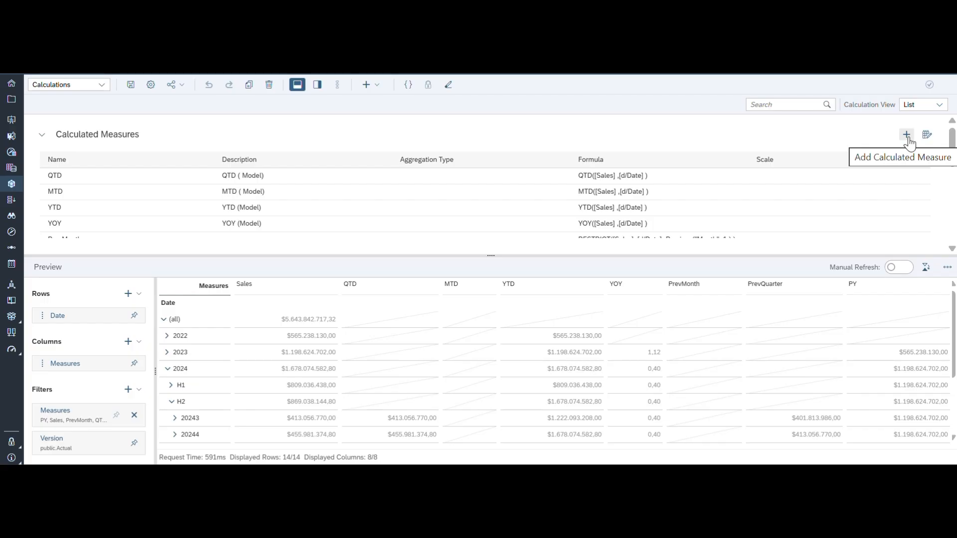
# Replace the data preview with the measure properties and add a calculated measure named PYCurrmonth.
pyautogui.click(297, 84)
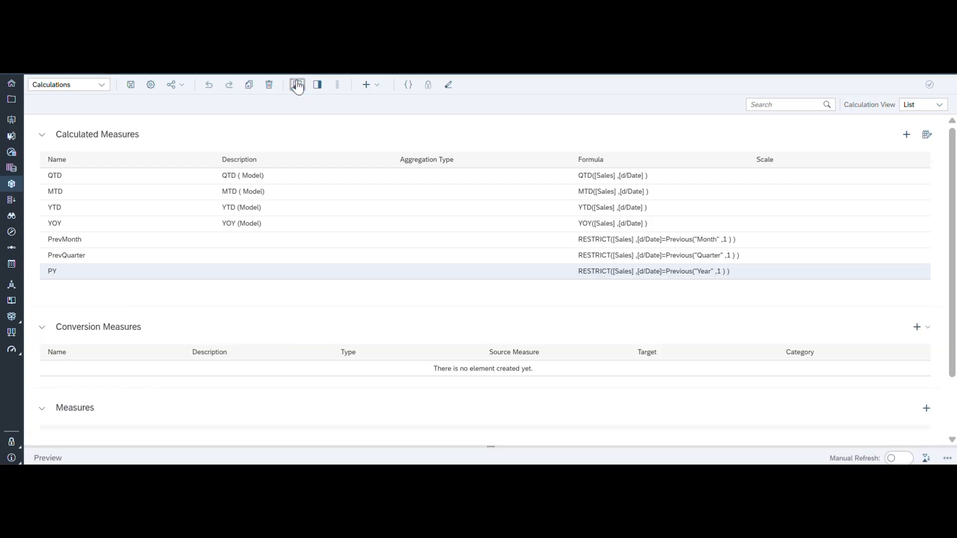
pyautogui.click(318, 86)
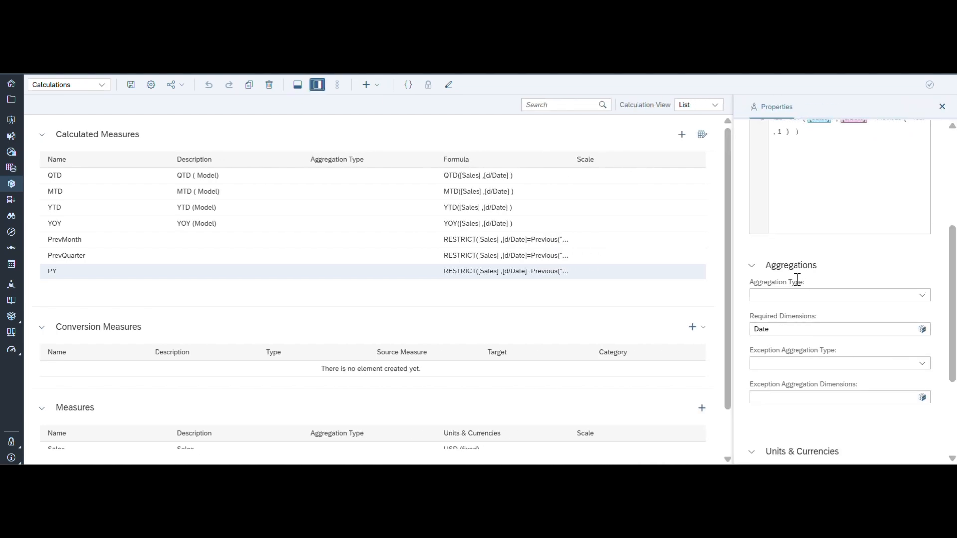
pyautogui.scroll(5, 798, 279)
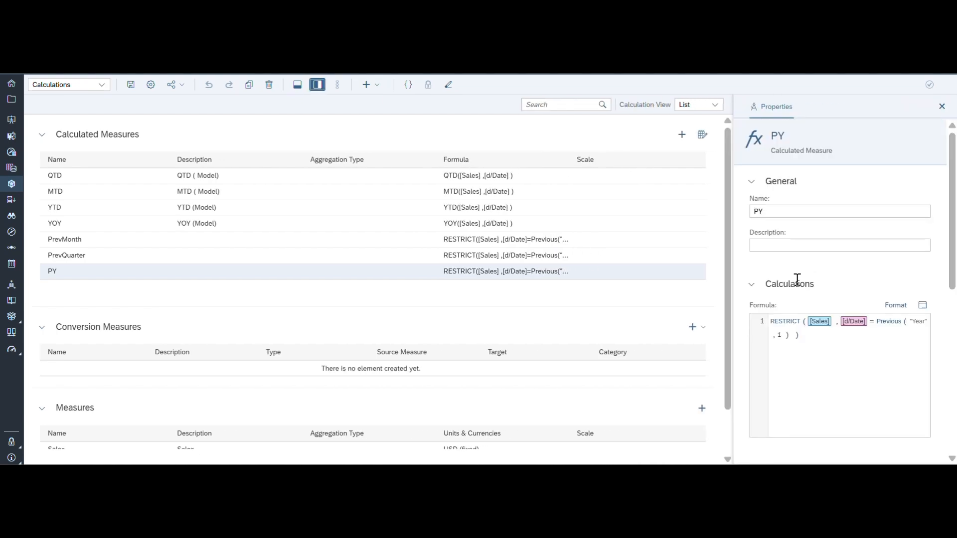
pyautogui.click(681, 135)
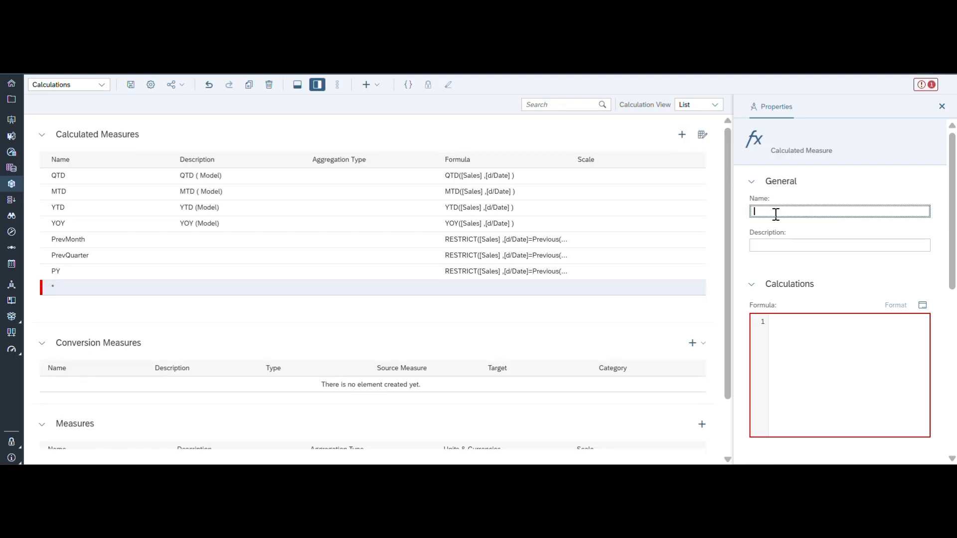
pyautogui.write('PY C')
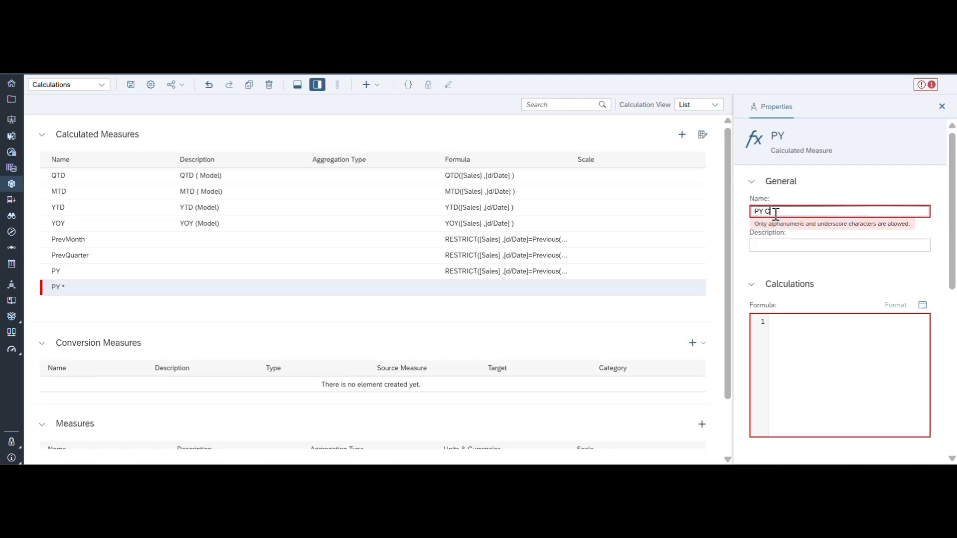
pyautogui.write('urr month')
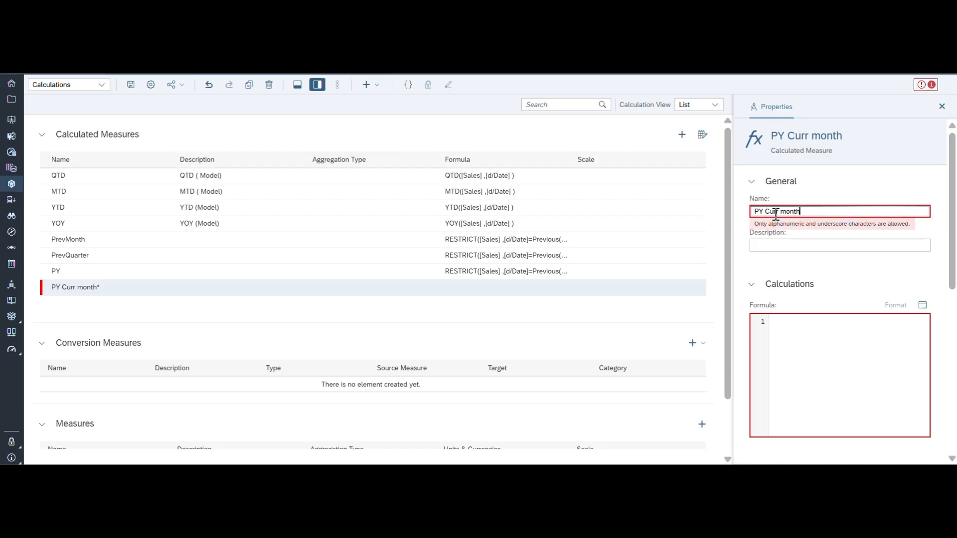
pyautogui.press('Left')
pyautogui.press('Left')
pyautogui.press('Left')
pyautogui.press('Left')
pyautogui.press('Left')
pyautogui.press('BackSpace')
pyautogui.click(767, 212)
pyautogui.press('BackSpace')
# Copy PrevMonth's formula into PYCurrmonth and change its offset so it reads RESTRICT([Sales] ,[d/Date]=Previous("Month",12)).
pyautogui.click(543, 246)
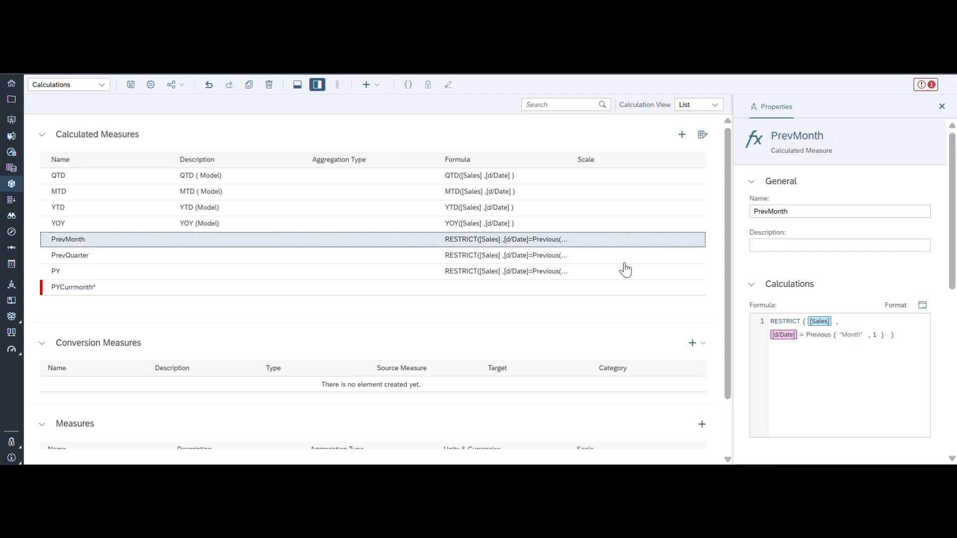
pyautogui.click(822, 343)
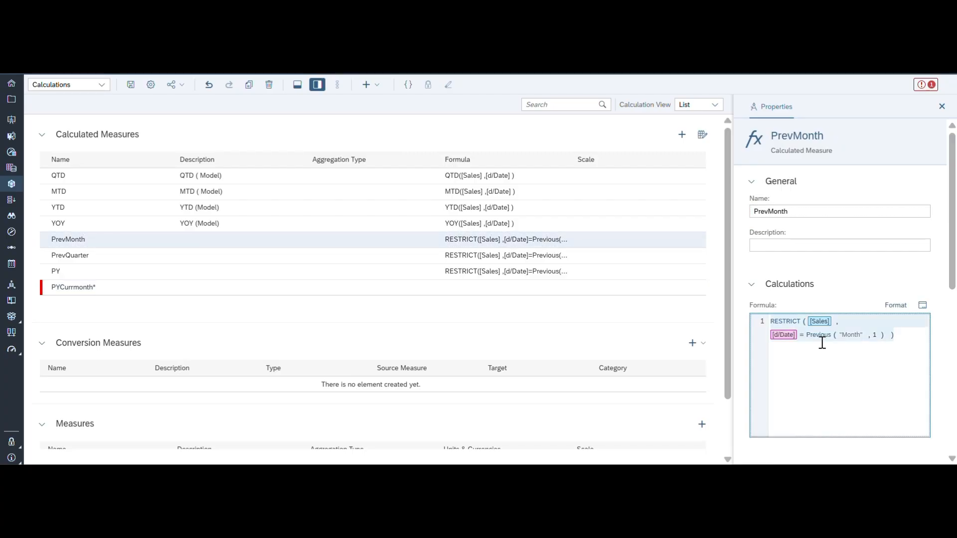
pyautogui.click(553, 287)
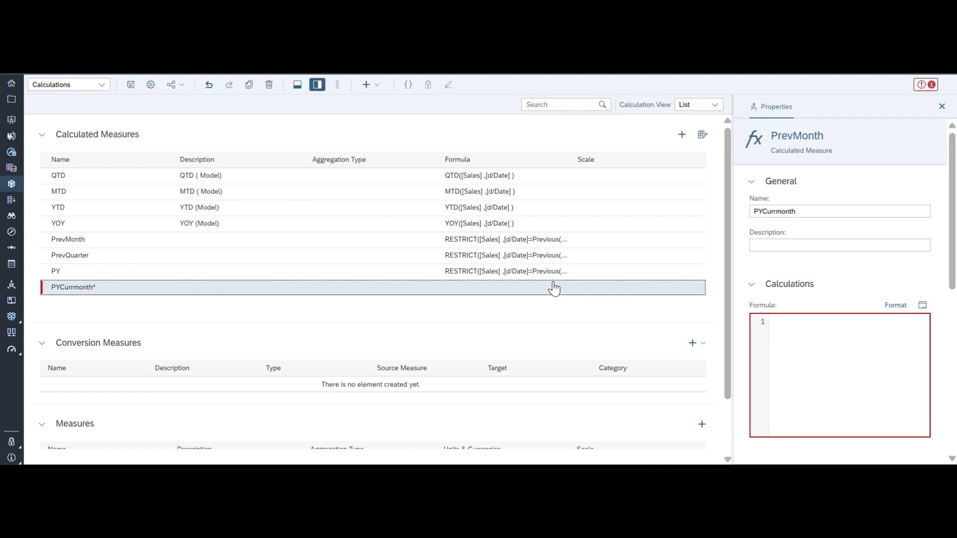
pyautogui.click(793, 328)
pyautogui.write('RESTRICT([Sales] ,[d/Date]=Previous("Month",1))')
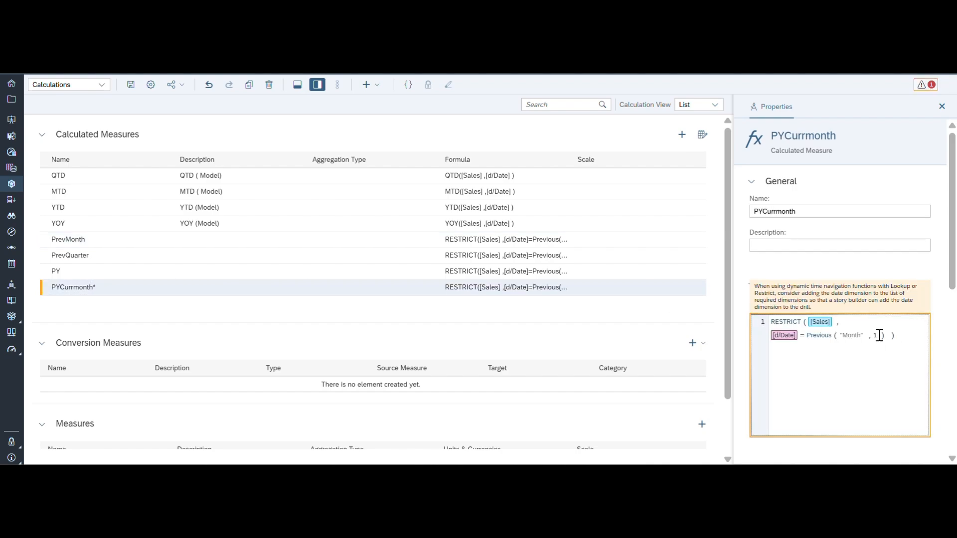
pyautogui.write('2')
# Set Date as the required dimension of PYCurrmonth and save the model.
pyautogui.scroll(-3, 879, 336)
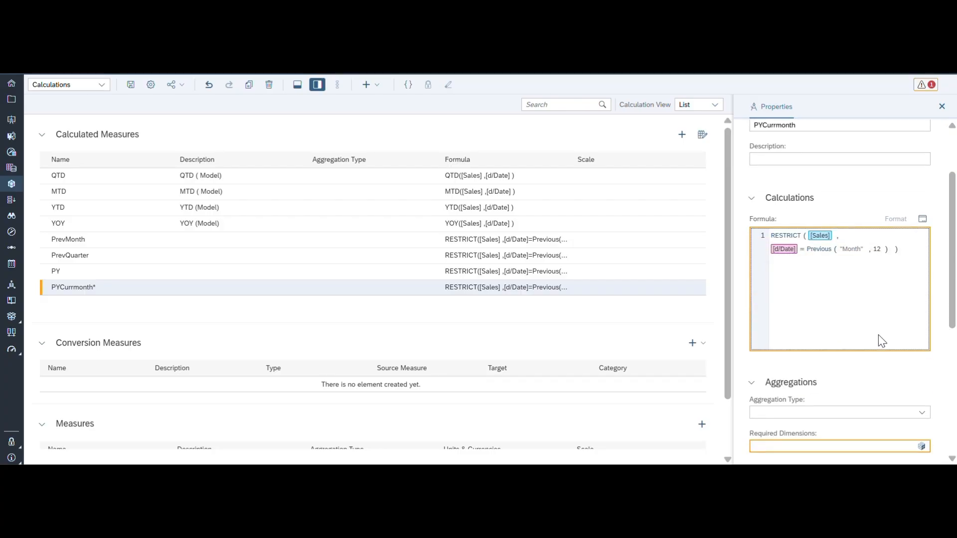
pyautogui.scroll(-2, 882, 341)
pyautogui.click(921, 348)
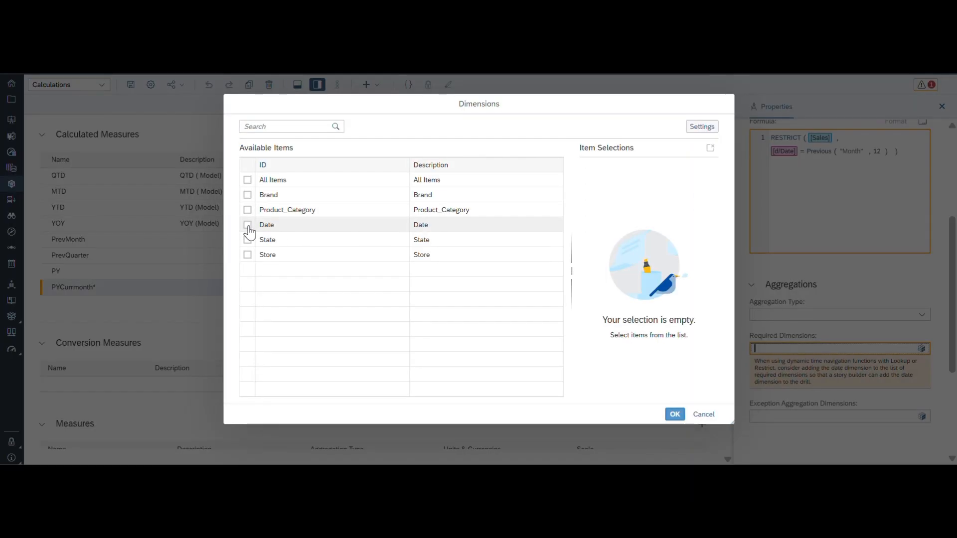
pyautogui.click(247, 225)
pyautogui.click(676, 415)
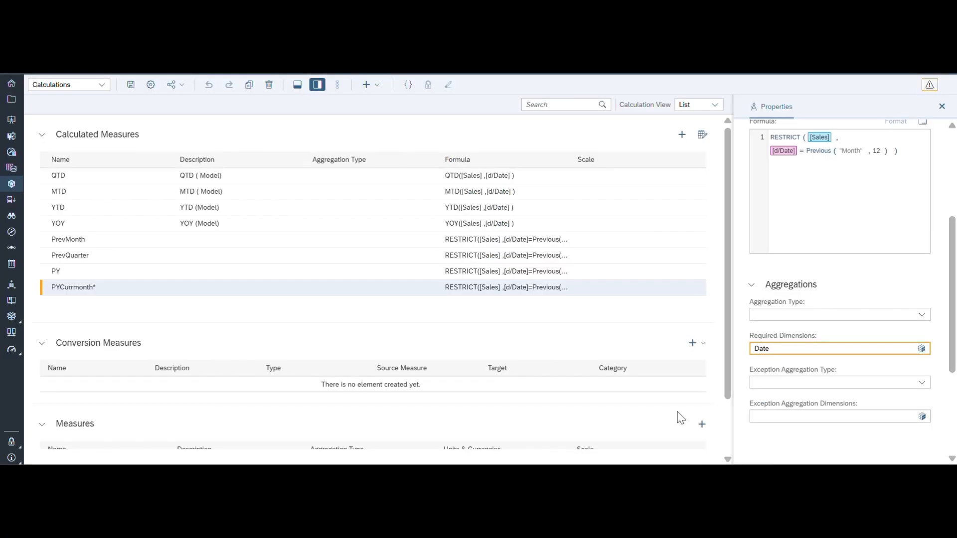
pyautogui.click(131, 86)
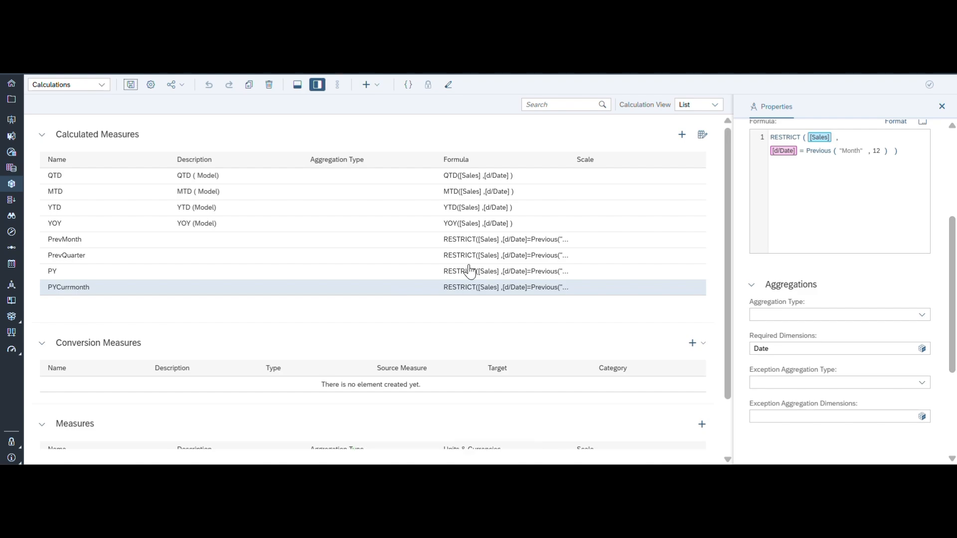
# Copy the whole formula of the PrevQuarter calculated measure for reuse.
pyautogui.scroll(2, 837, 226)
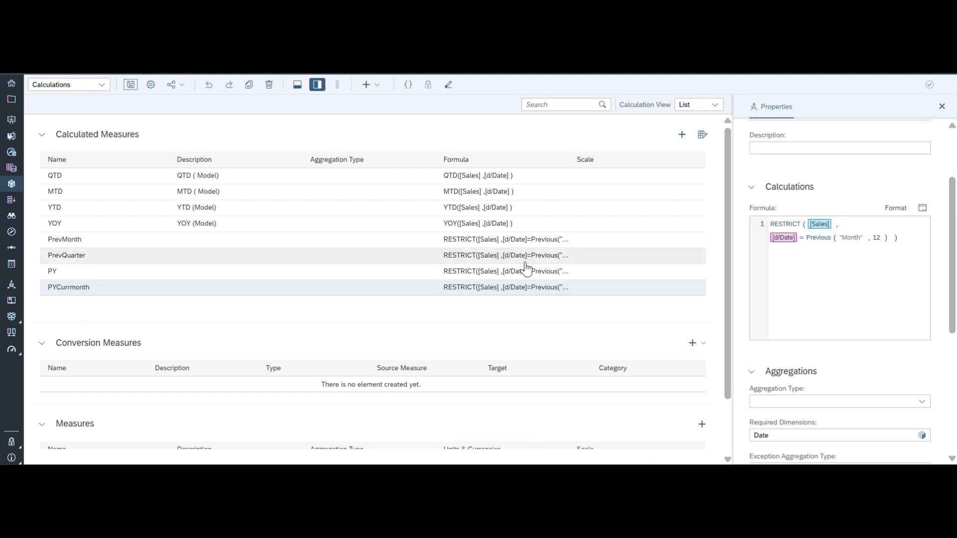
pyautogui.click(486, 257)
pyautogui.click(827, 238)
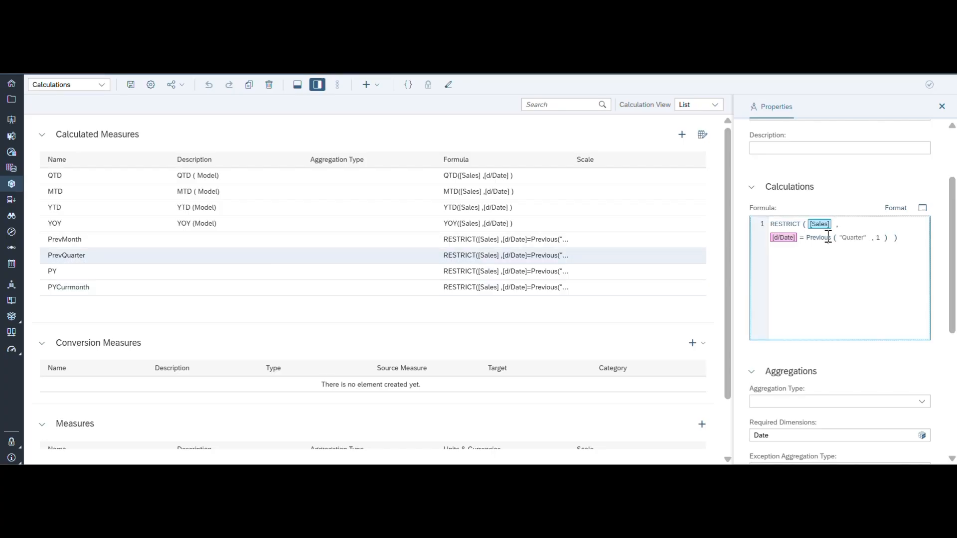
pyautogui.hotkey('ctrl', 'a')
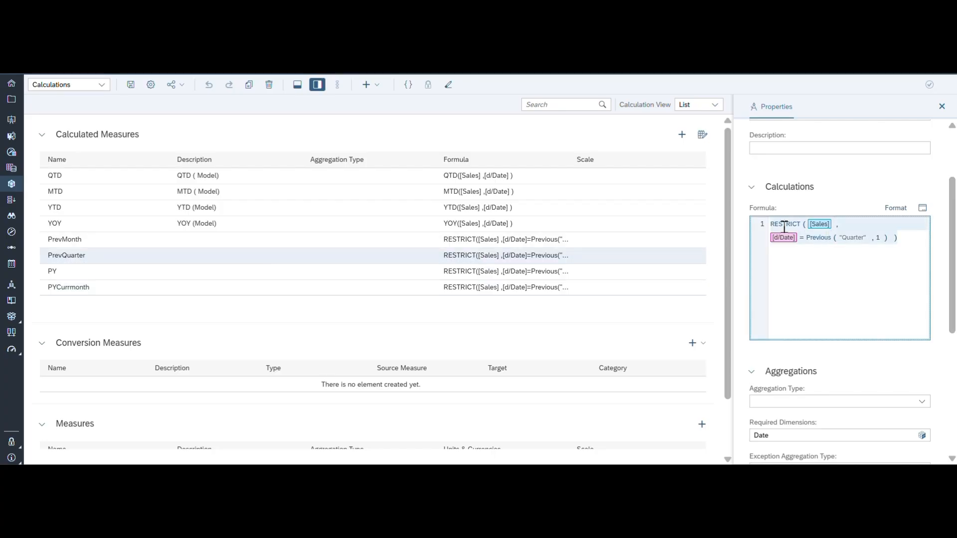
# Add a calculated measure named PYcurrQuarter.
pyautogui.click(681, 140)
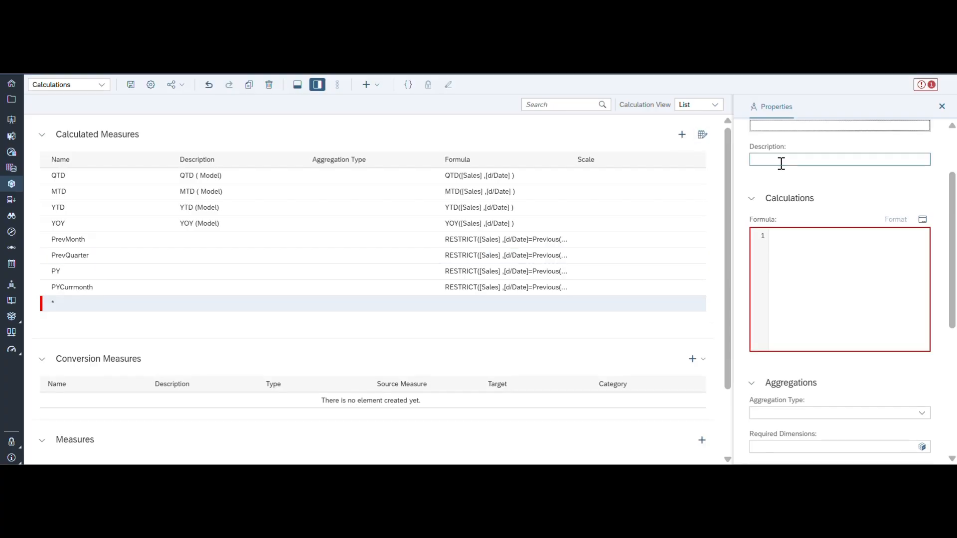
pyautogui.write('Py')
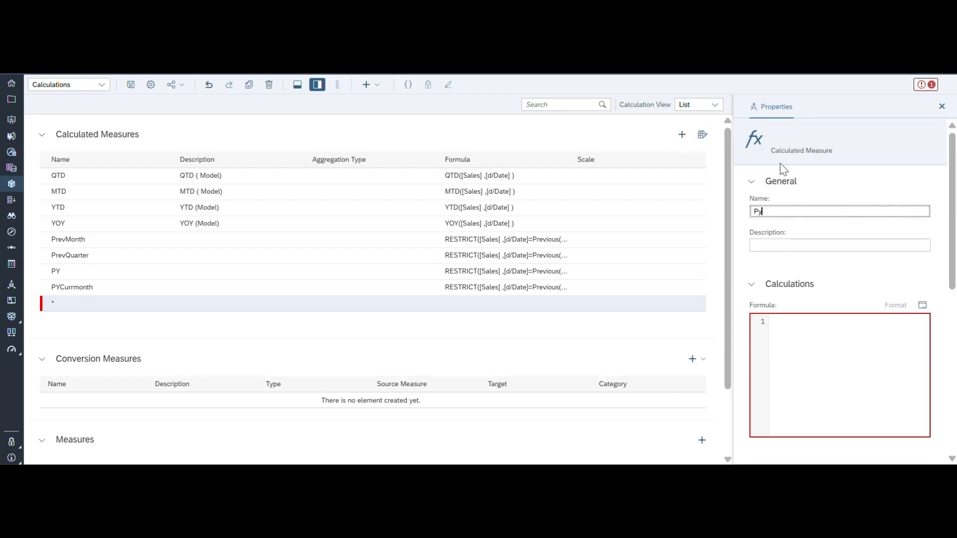
pyautogui.press('BackSpace')
pyautogui.write('Y curr')
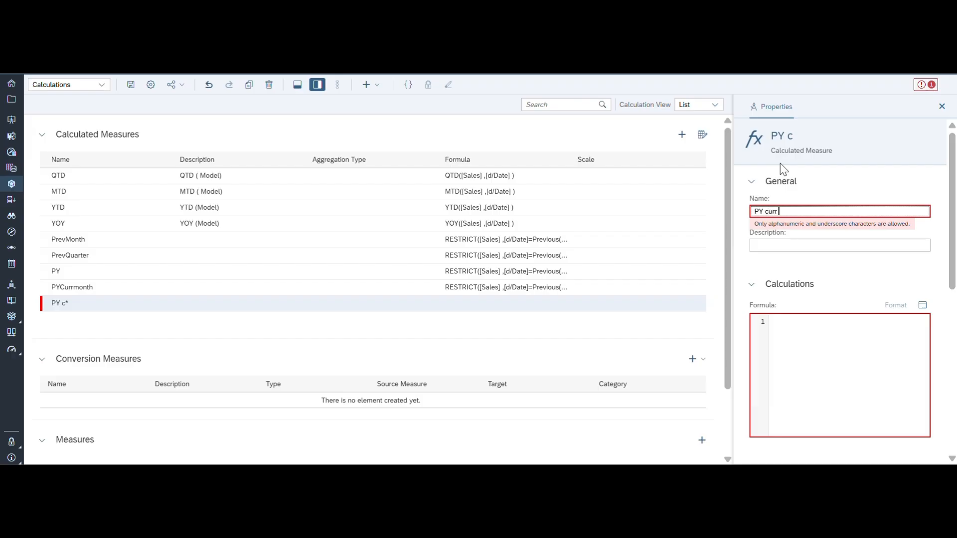
pyautogui.write(' Q')
pyautogui.press('BackSpace')
pyautogui.press('BackSpace')
pyautogui.press('BackSpace')
pyautogui.press('BackSpace')
pyautogui.press('BackSpace')
pyautogui.write('cu')
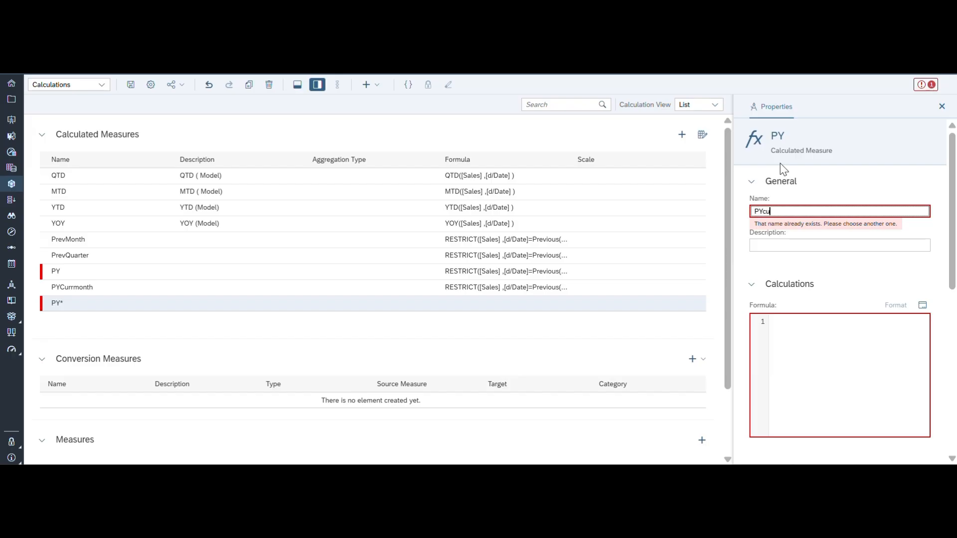
pyautogui.write('rrQuarter')
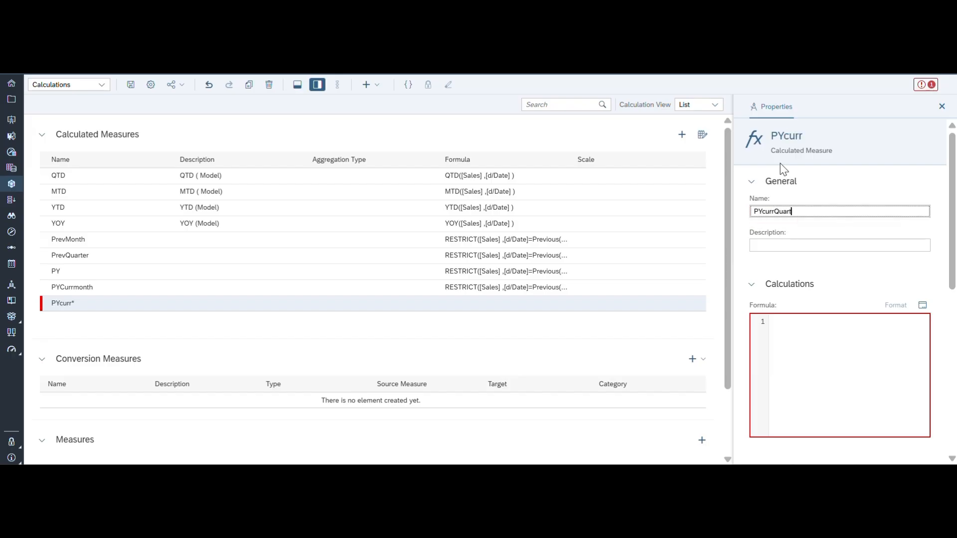
# Paste PrevQuarter's formula into PYcurrQuarter and change its offset so it reads RESTRICT([Sales] ,[d/Date]=Previous("Quarter",4)).
pyautogui.click(794, 325)
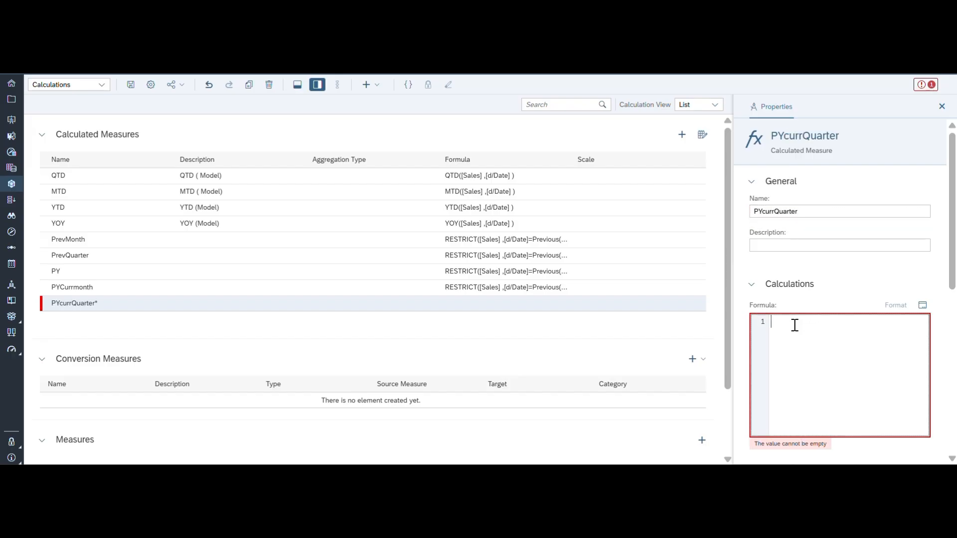
pyautogui.write('RESTRICT([Sales] ,[d/Date]=Previous("Quarter",1))')
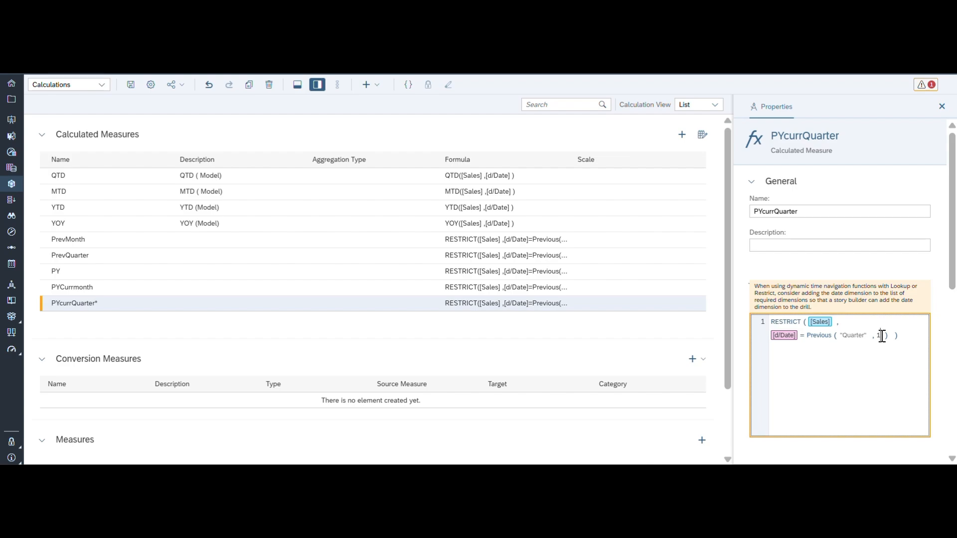
pyautogui.press('BackSpace')
pyautogui.write('4')
# Set Date as the required dimension of PYcurrQuarter and save the model.
pyautogui.scroll(-1, 883, 339)
pyautogui.scroll(-2, 884, 342)
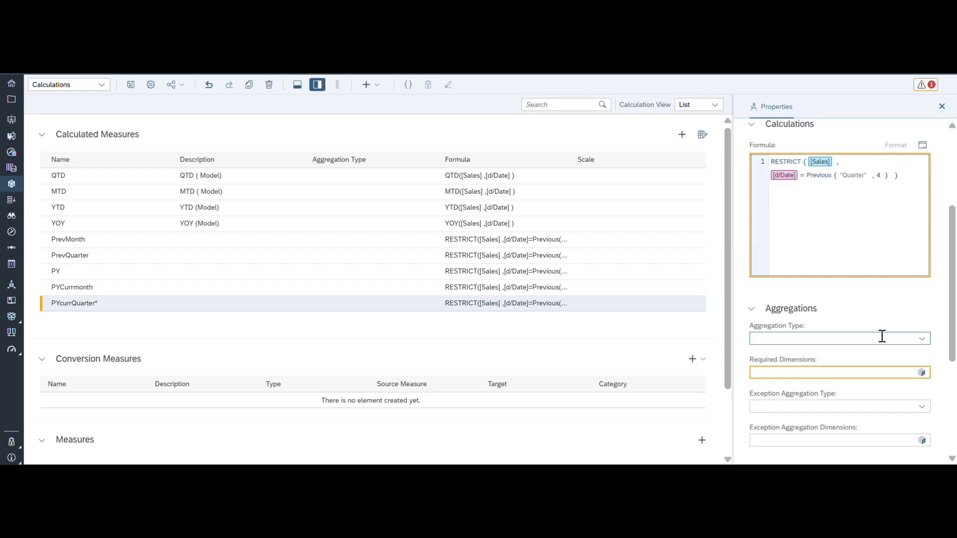
pyautogui.click(921, 372)
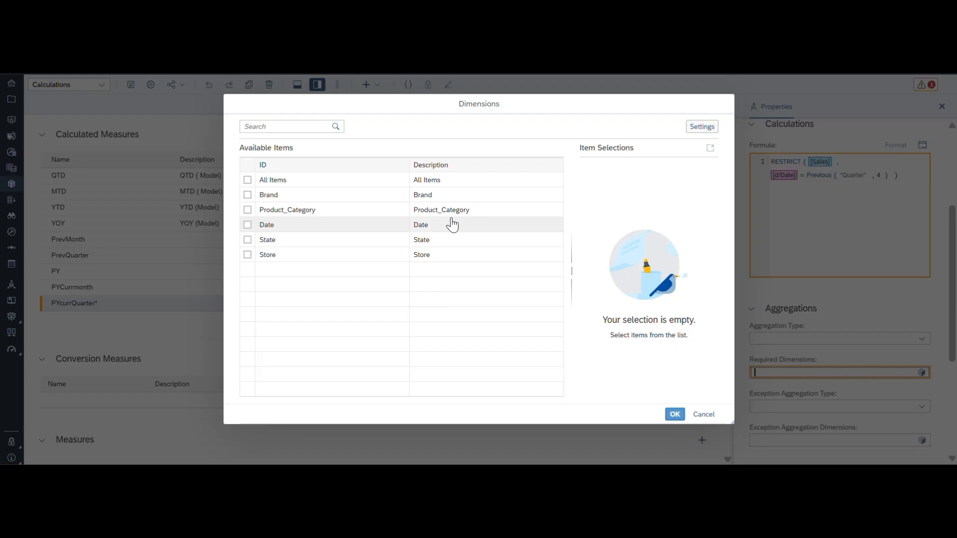
pyautogui.click(247, 224)
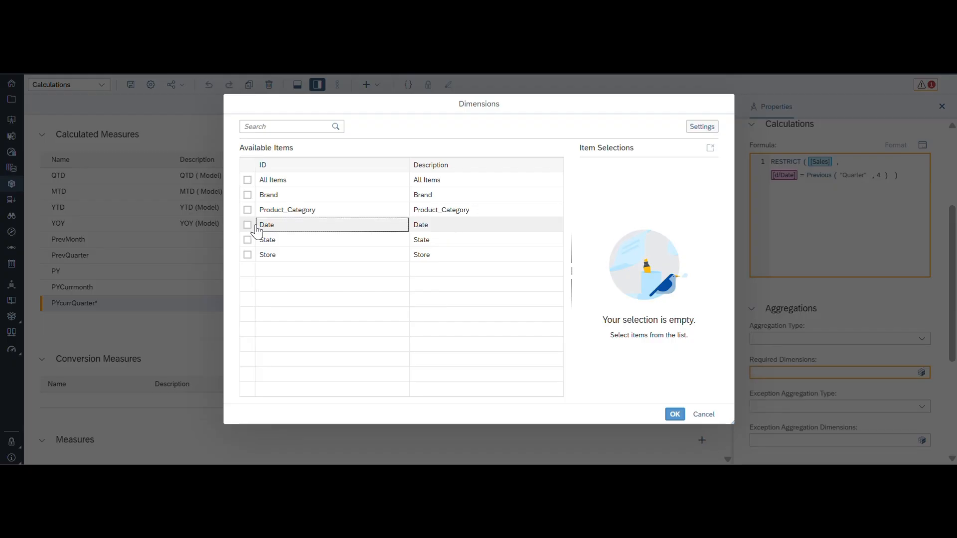
pyautogui.click(674, 414)
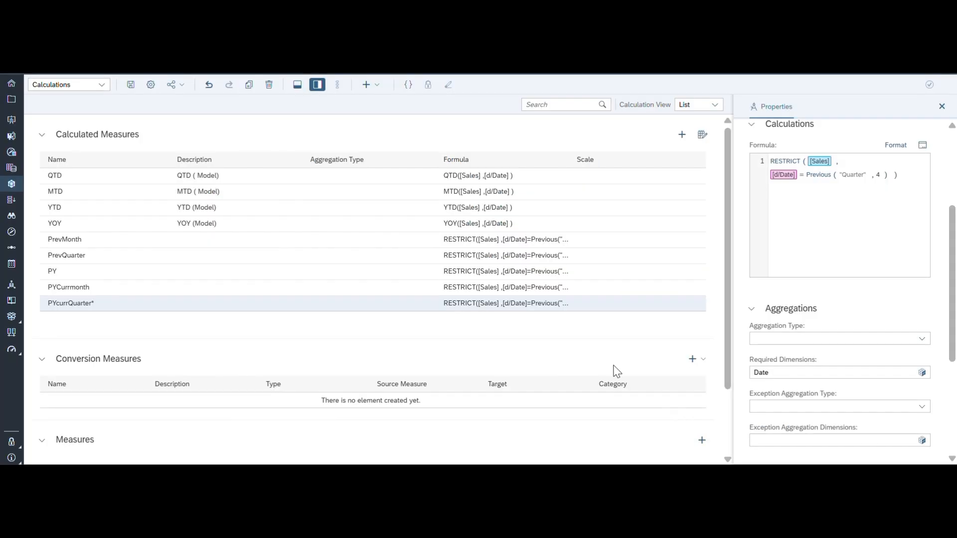
pyautogui.click(130, 84)
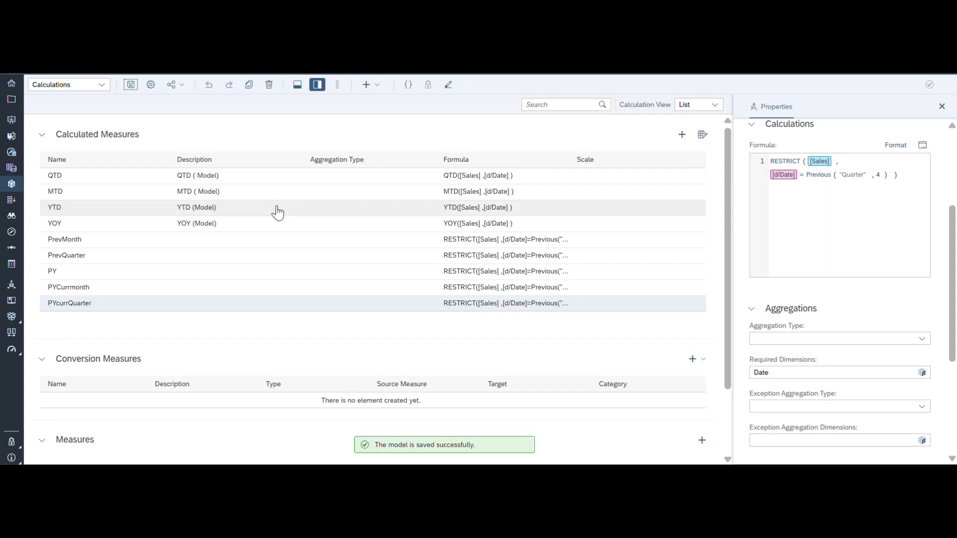
pyautogui.click(130, 84)
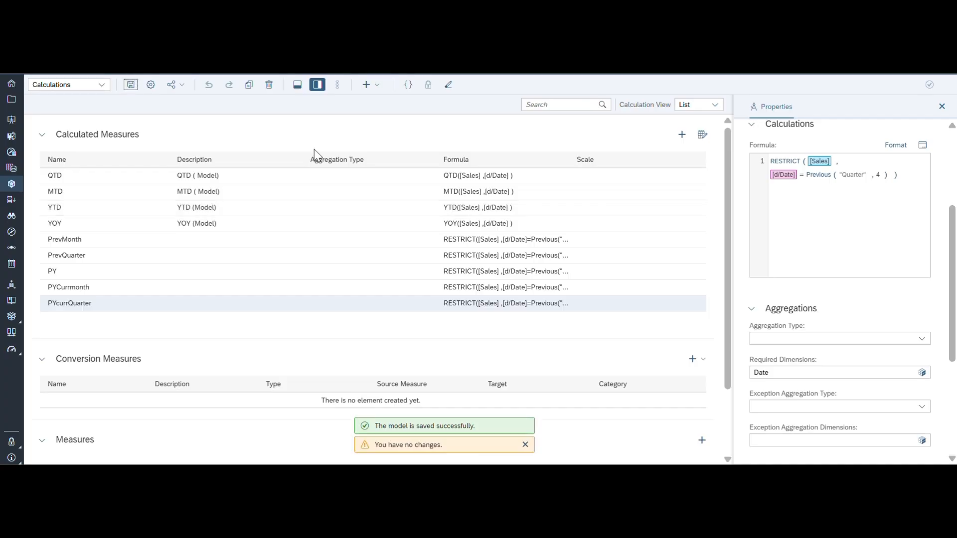
# Replace the measure properties with the data preview and add QTD, MTD, YTD, YOY, PrevMonth, PrevQuarter and PYCurrmonth to its Measures filter.
pyautogui.click(317, 84)
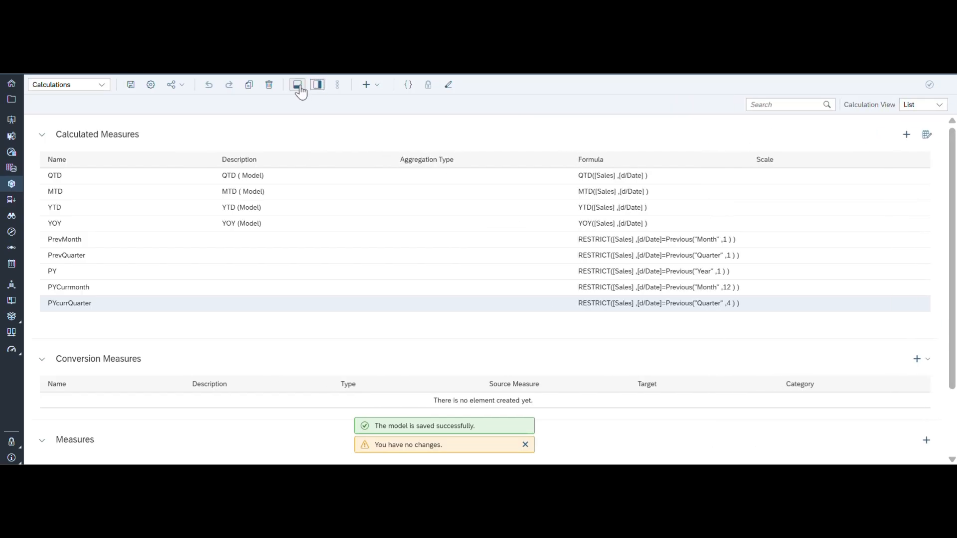
pyautogui.click(298, 85)
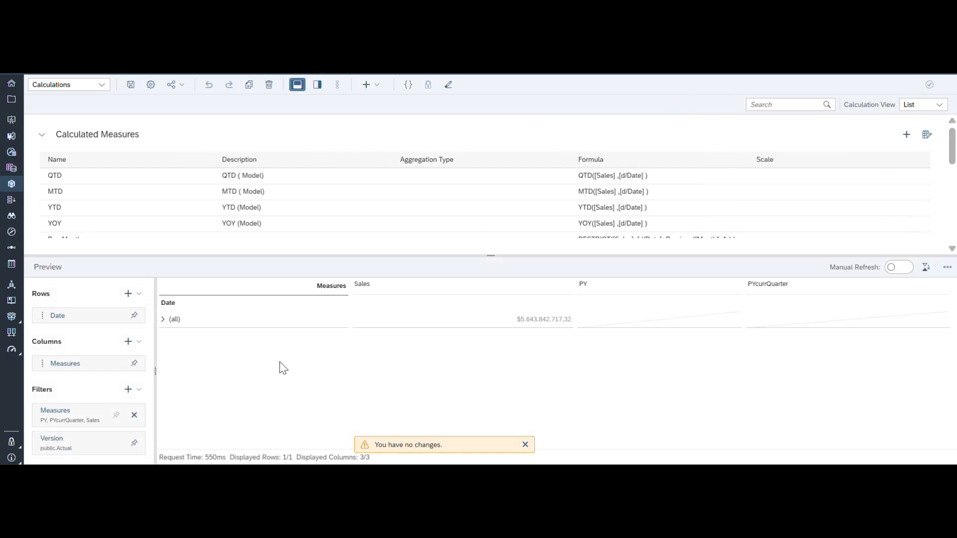
pyautogui.click(86, 414)
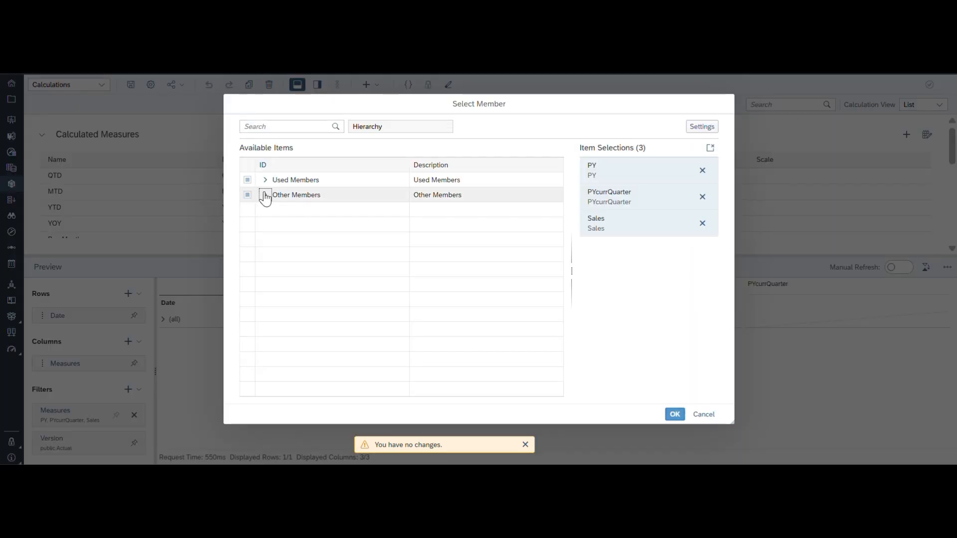
pyautogui.click(265, 195)
pyautogui.click(247, 240)
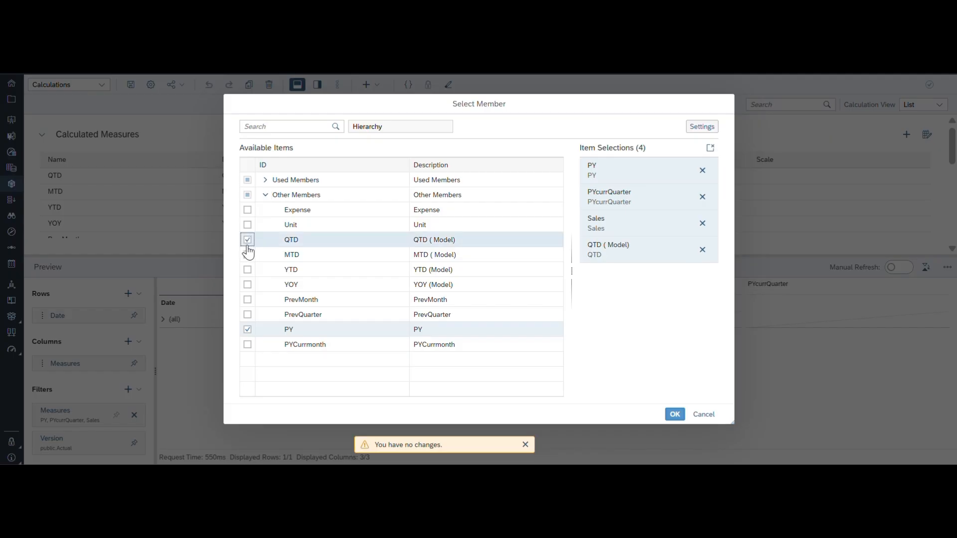
pyautogui.click(247, 255)
pyautogui.click(248, 270)
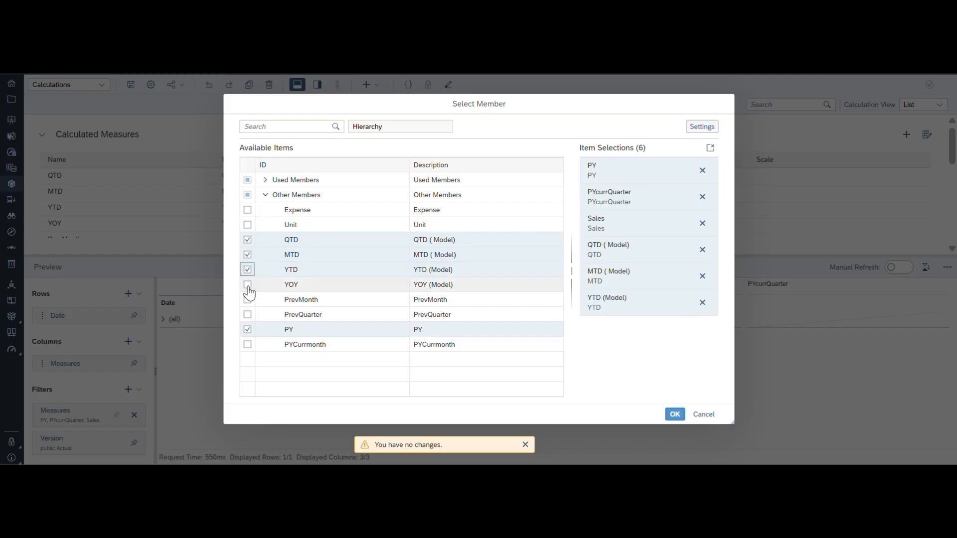
pyautogui.click(247, 285)
pyautogui.click(248, 299)
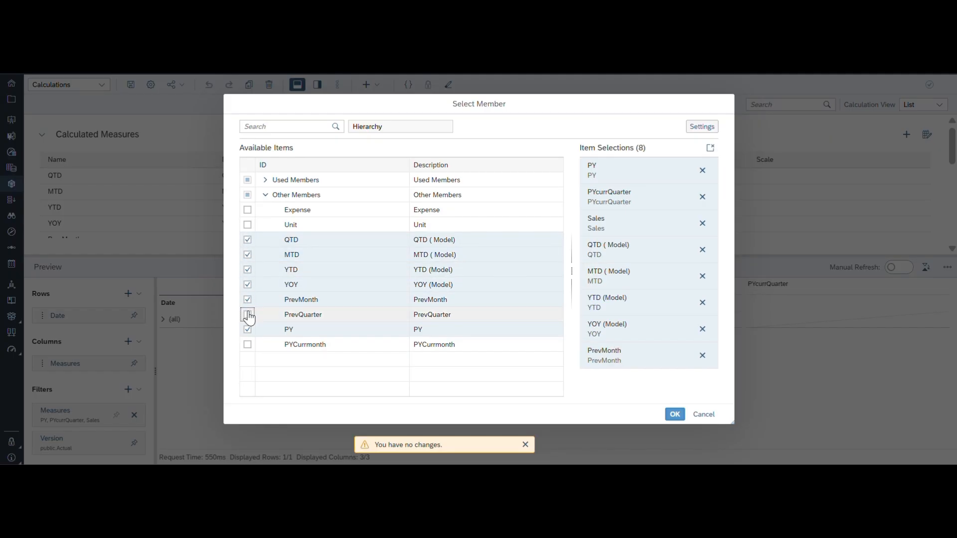
pyautogui.click(248, 315)
pyautogui.click(247, 345)
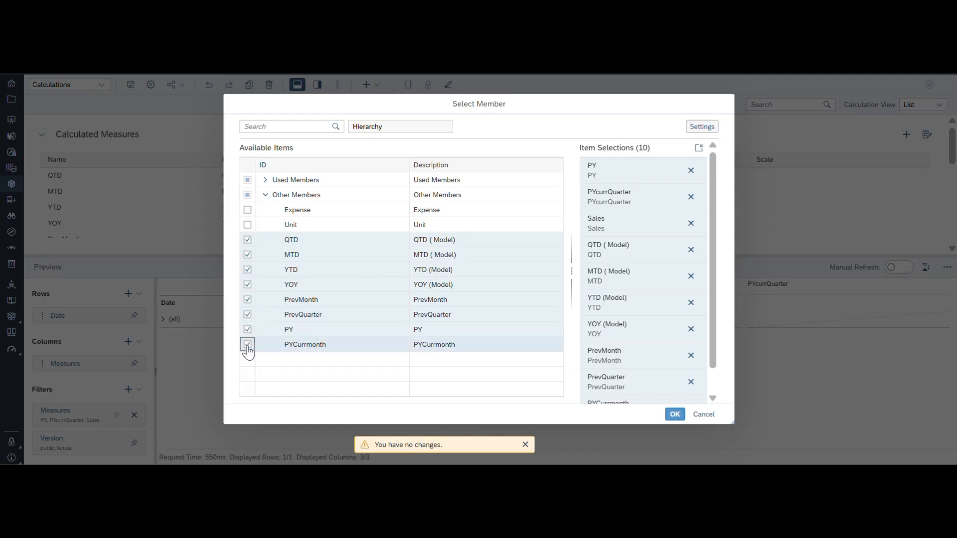
pyautogui.click(675, 414)
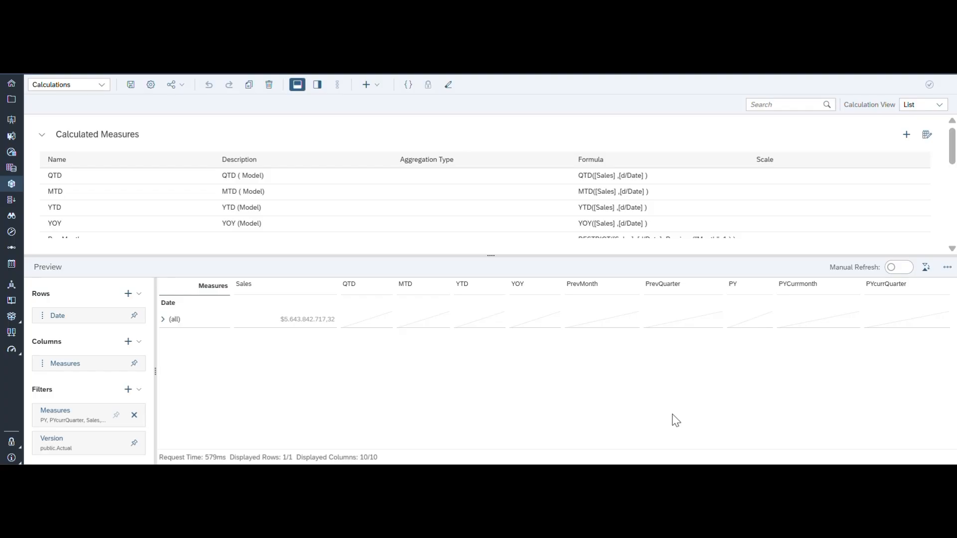
# Expand the previewed dates through 2024, 2025, H1 of 2025 and quarter 20251, and compare the prior-year measures with Sales by month.
pyautogui.click(163, 319)
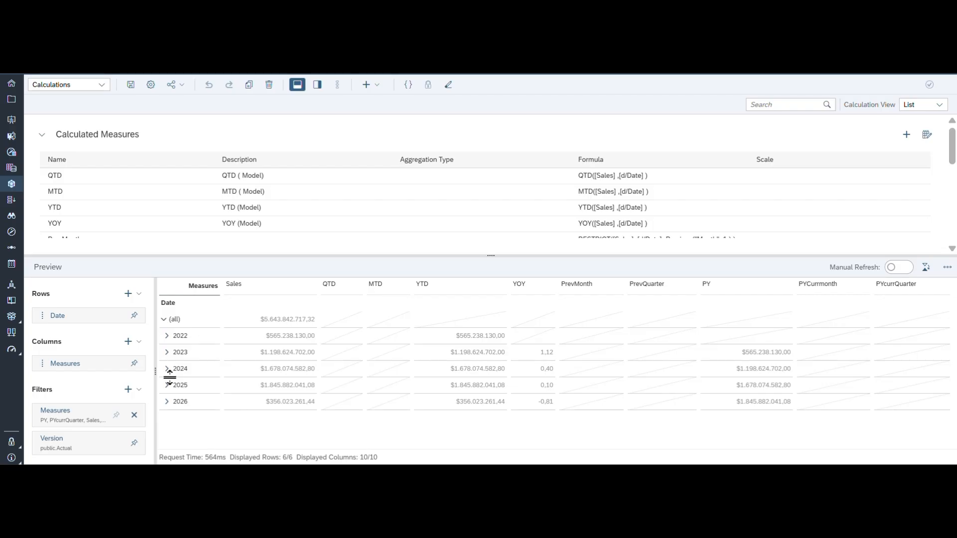
pyautogui.click(167, 378)
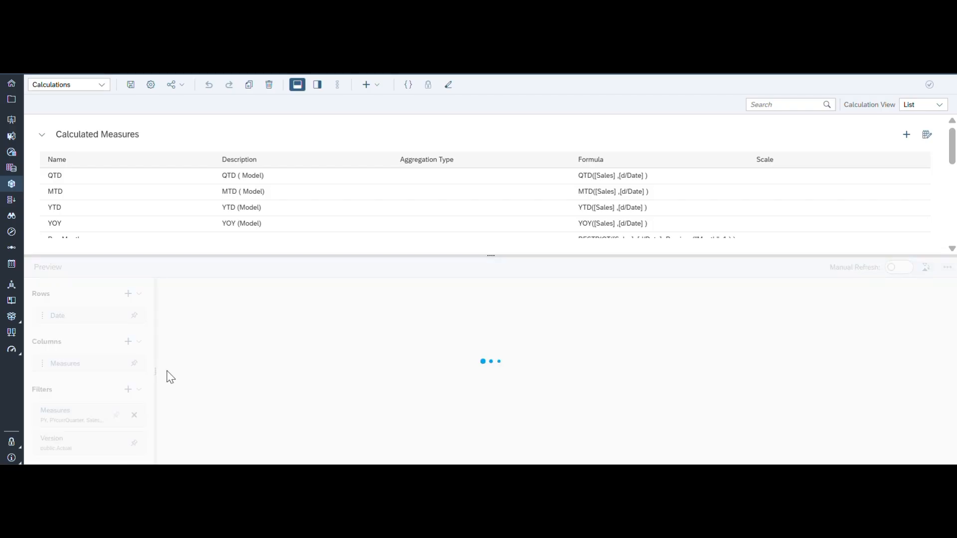
pyautogui.click(168, 421)
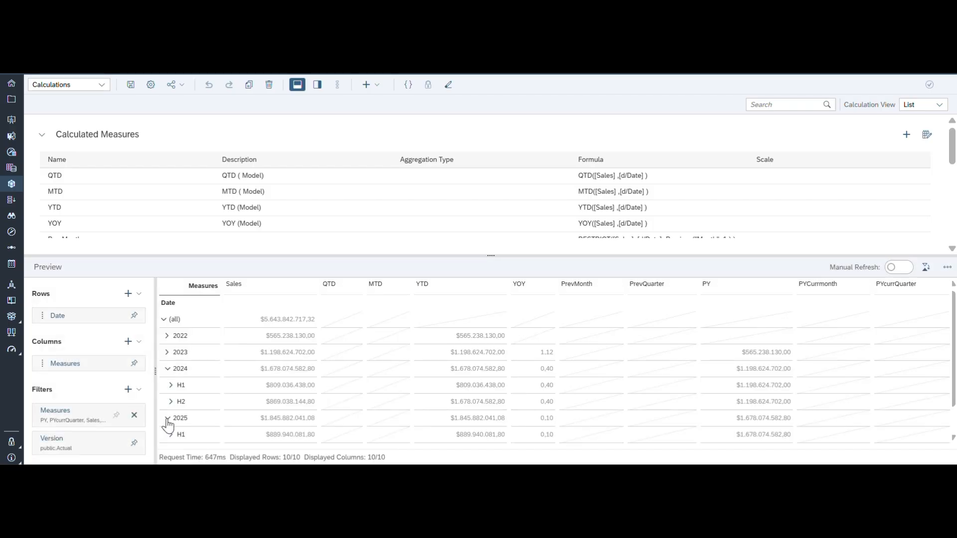
pyautogui.scroll(-2, 258, 394)
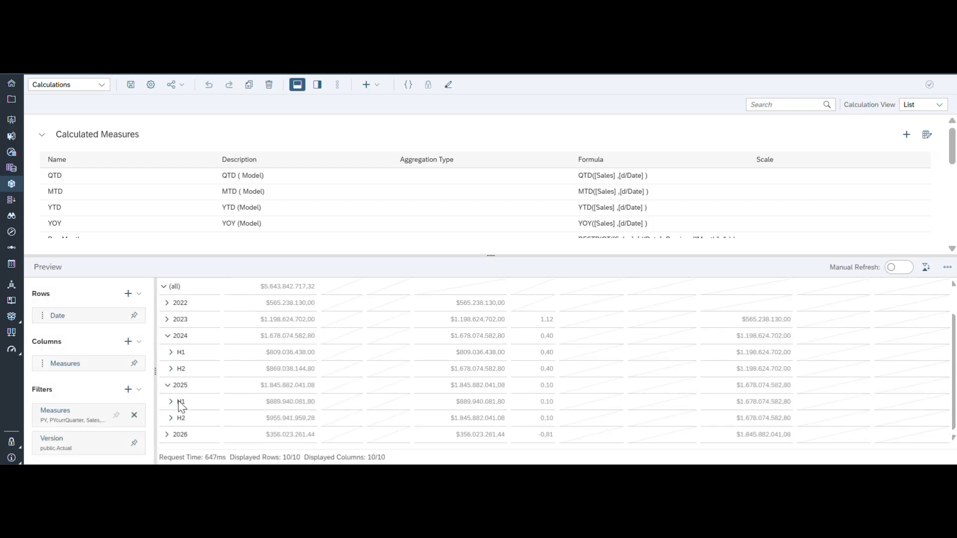
pyautogui.click(170, 402)
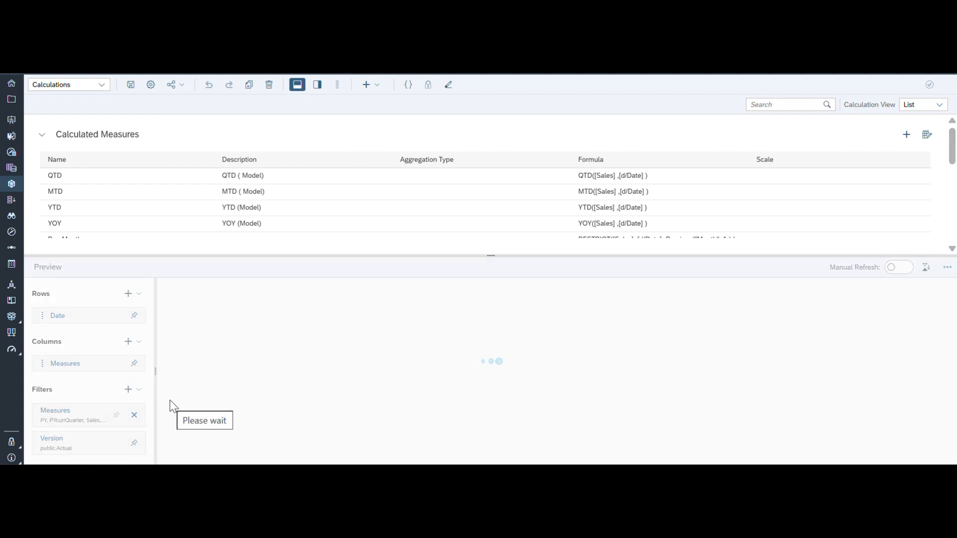
pyautogui.scroll(-3, 185, 399)
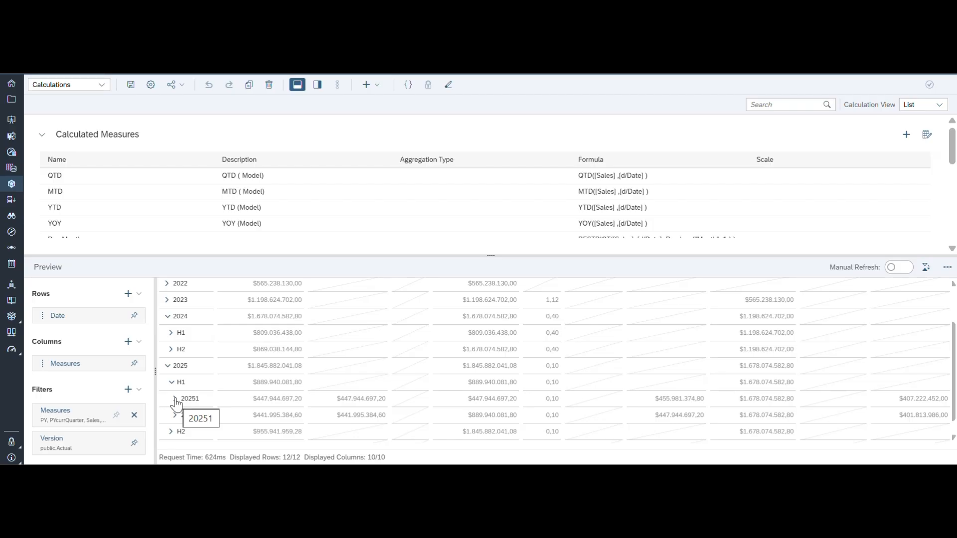
pyautogui.click(177, 401)
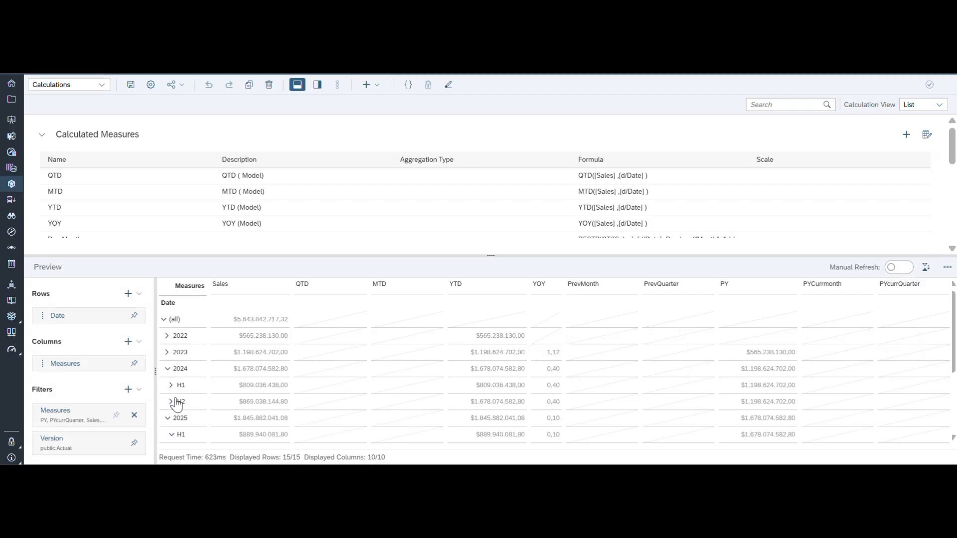
pyautogui.scroll(-3, 188, 412)
pyautogui.scroll(-1, 198, 413)
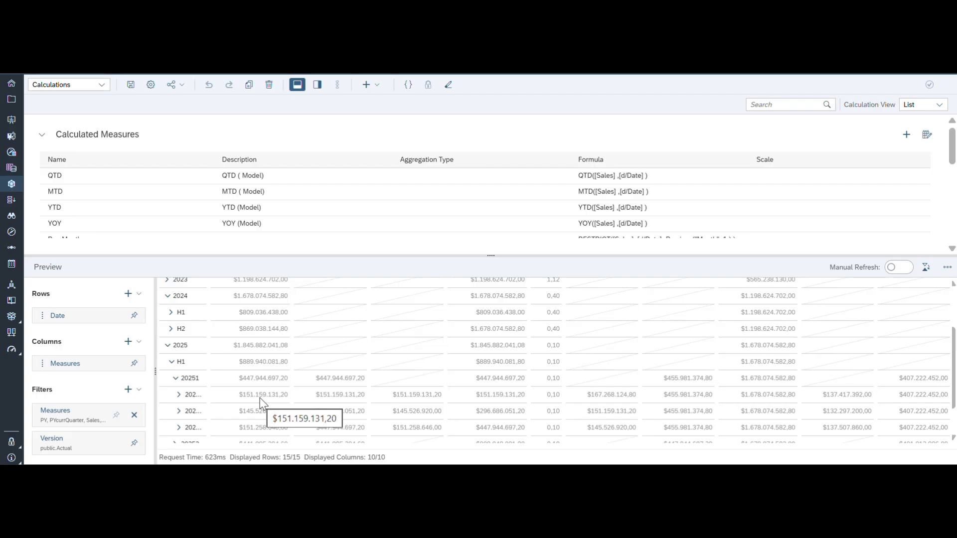
pyautogui.scroll(3, 698, 343)
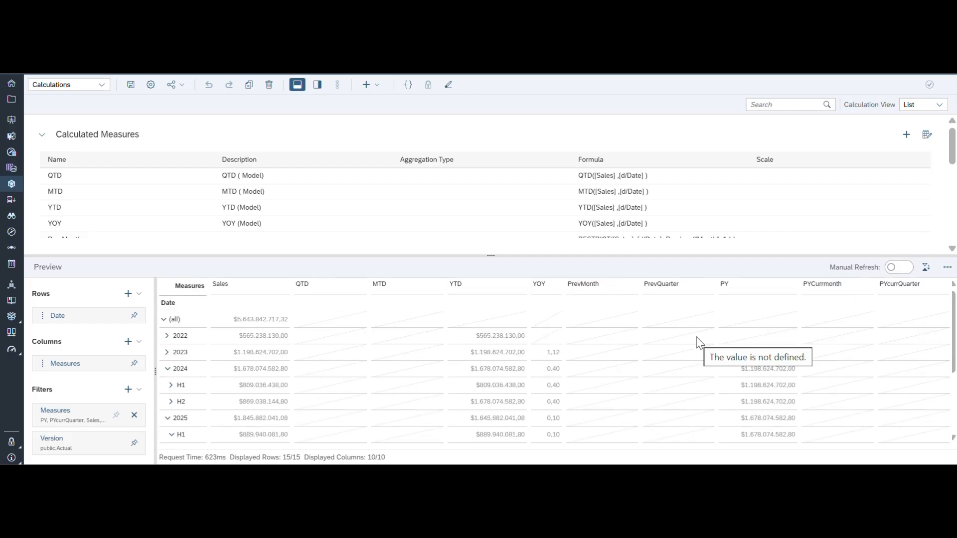
pyautogui.scroll(-3, 699, 343)
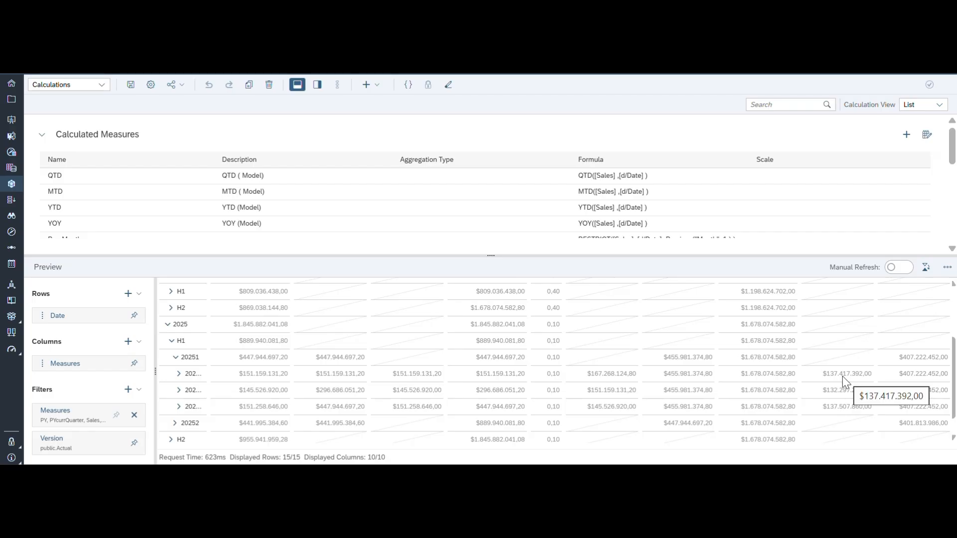
pyautogui.scroll(1, 372, 348)
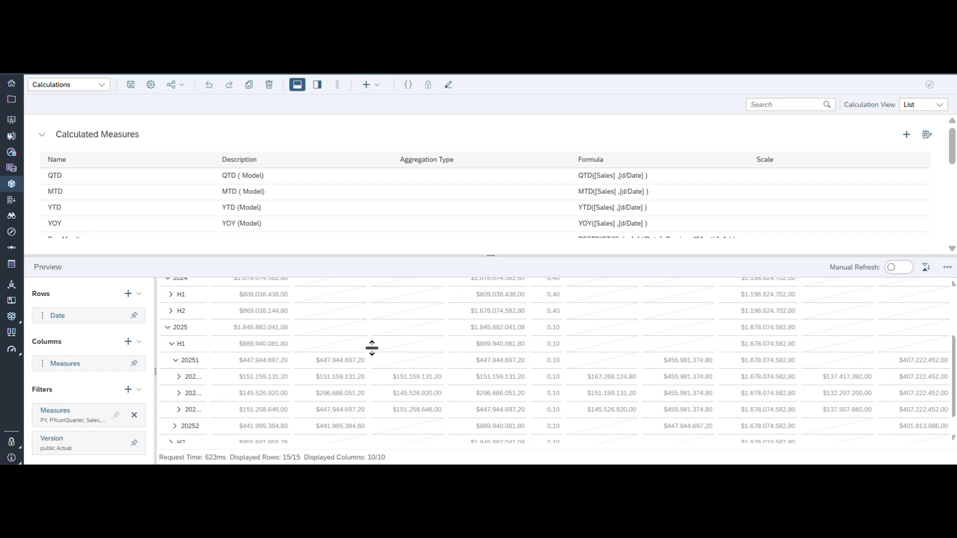
# Expand H1 of 2024 and quarter 20241 in the preview, and compare their Sales with PYCurrmonth and PYcurrQuarter in quarter 20251.
pyautogui.scroll(3, 341, 354)
pyautogui.click(171, 352)
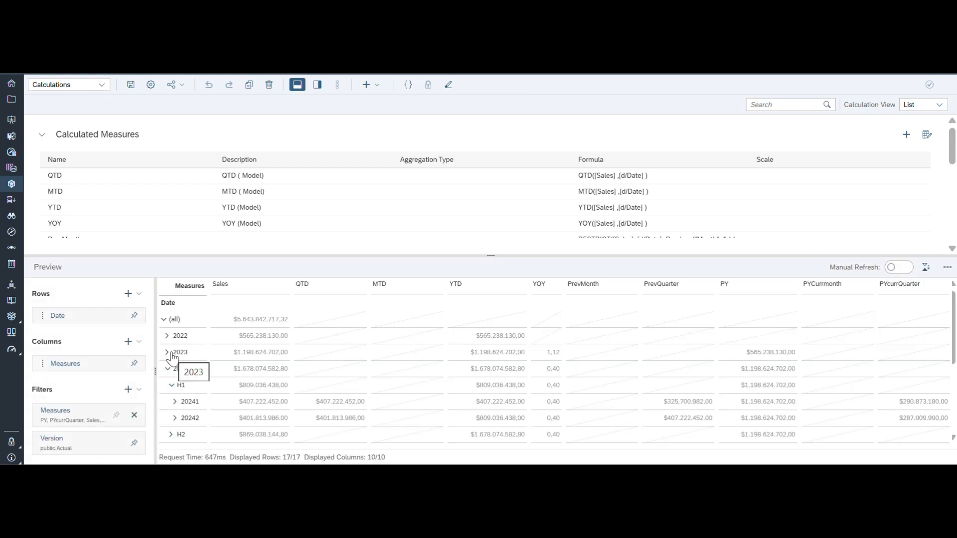
pyautogui.click(175, 402)
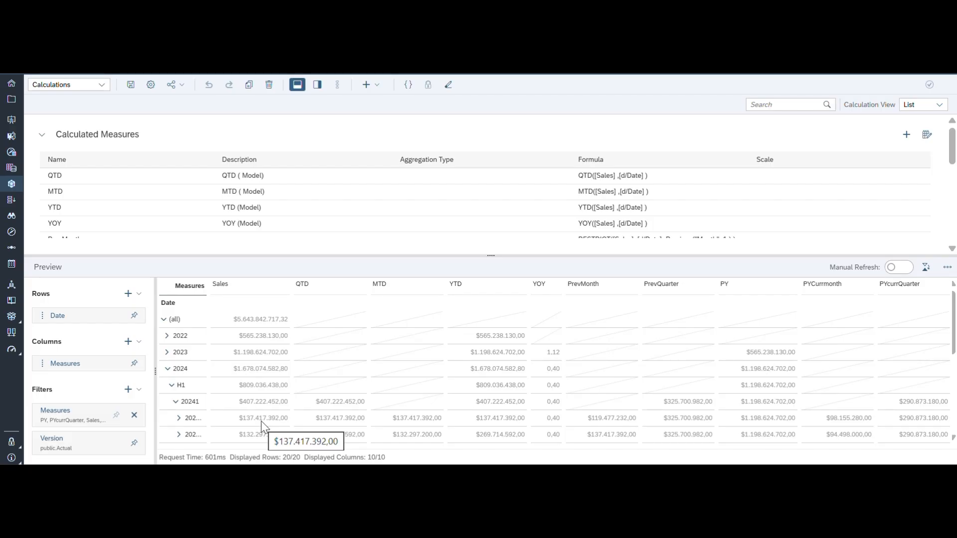
pyautogui.scroll(-1, 906, 370)
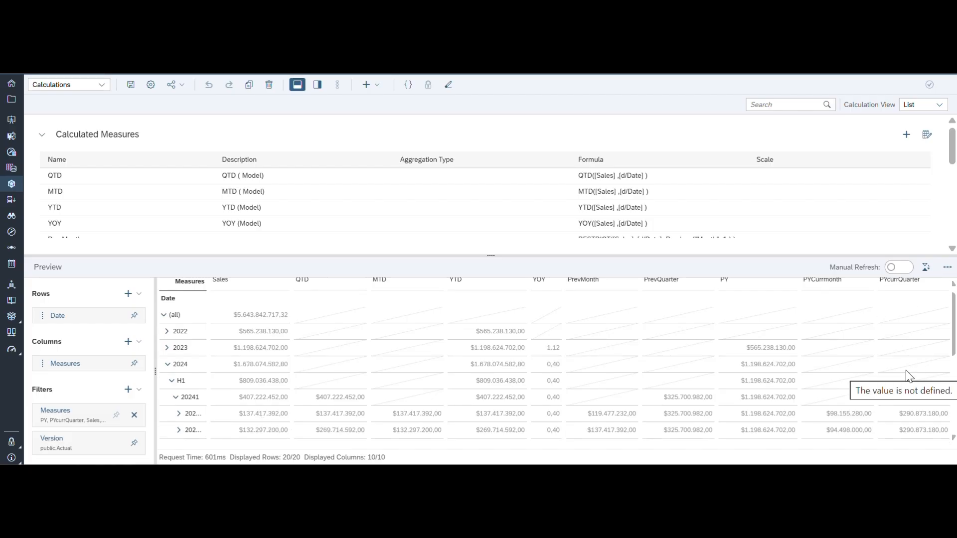
pyautogui.scroll(-5, 906, 372)
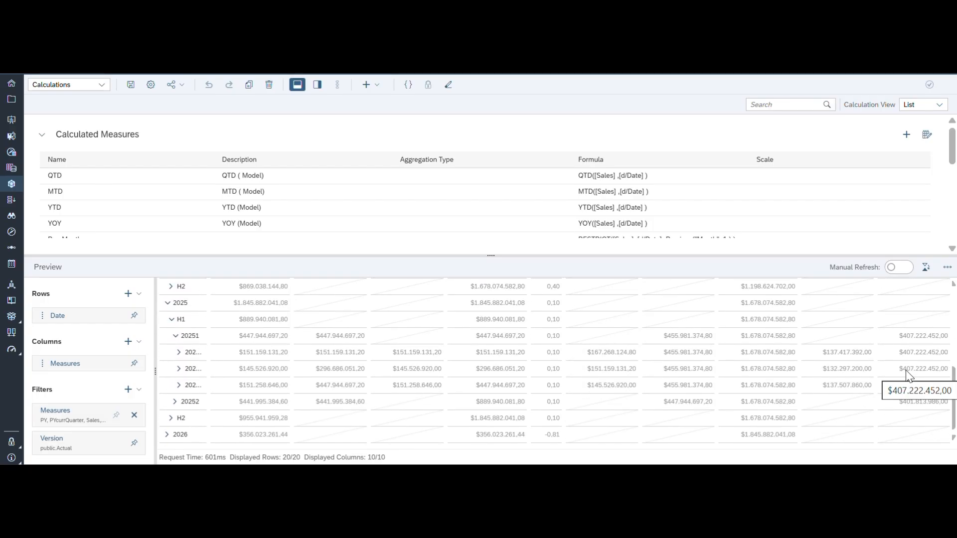
pyautogui.scroll(6, 905, 374)
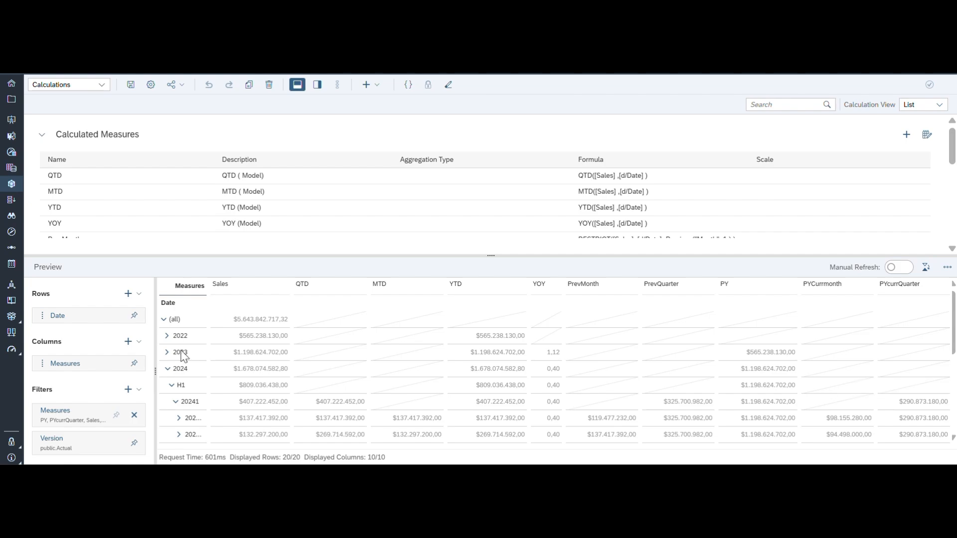
# Examine the PY column across the 2024 and 2025 rows against the prior year's total Sales.
pyautogui.scroll(-1, 744, 378)
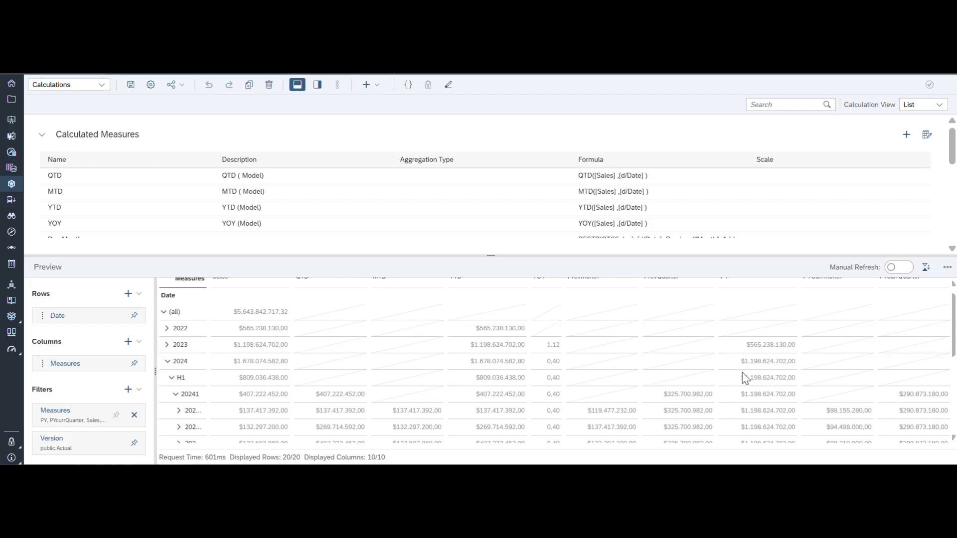
pyautogui.scroll(-3, 744, 378)
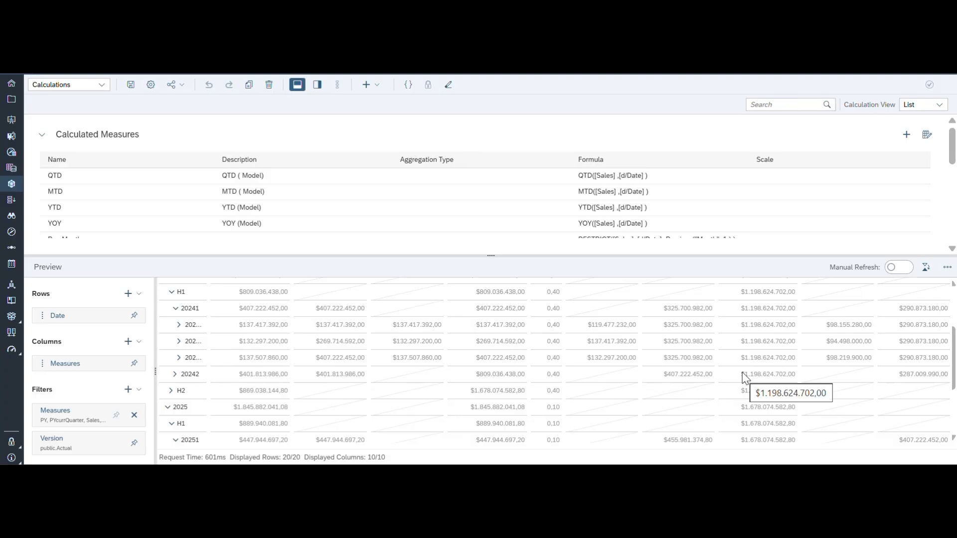
pyautogui.scroll(-1, 745, 378)
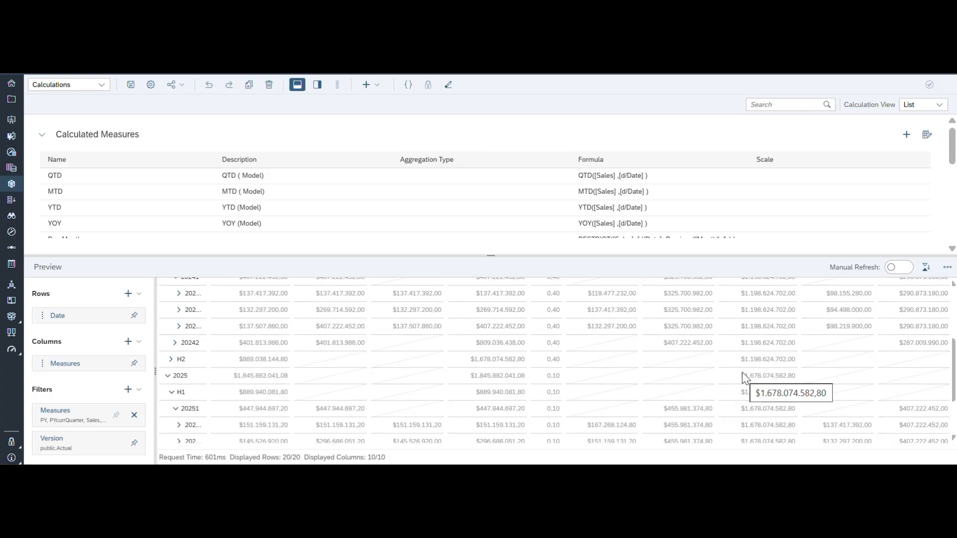
pyautogui.scroll(5, 743, 376)
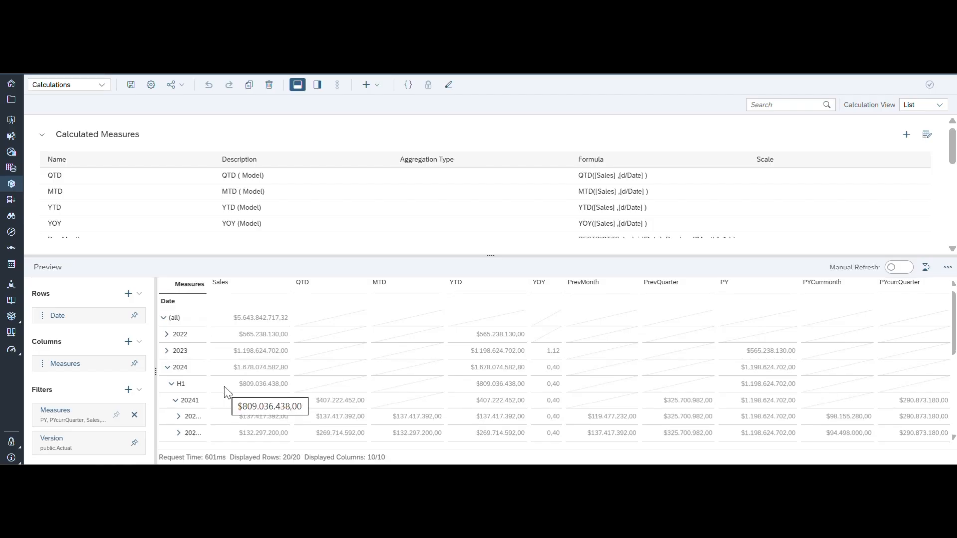
pyautogui.scroll(-2, 225, 392)
pyautogui.scroll(-3, 225, 392)
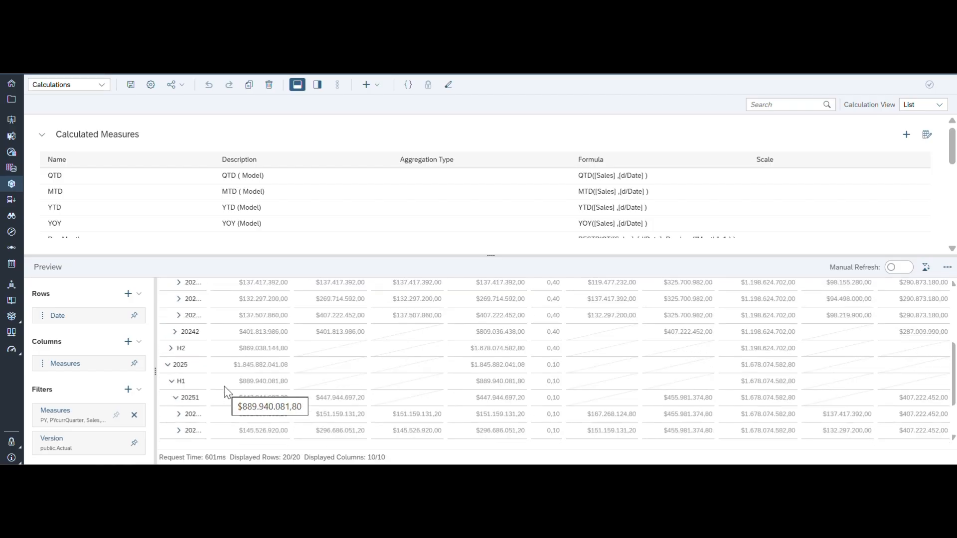
pyautogui.scroll(6, 225, 391)
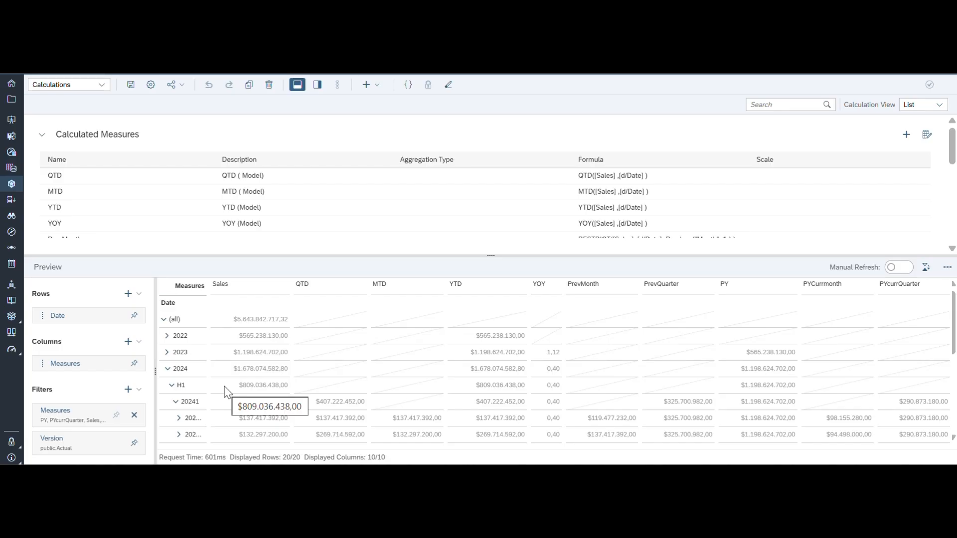